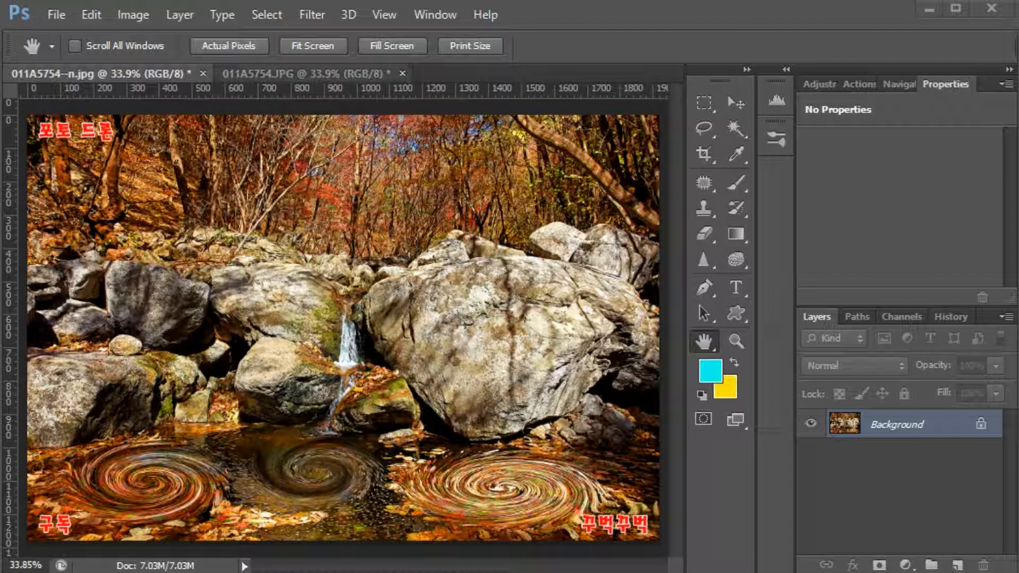
- Compare the edited photo with the original, leaving 011A5754.JPG as the active document
{"action": "key", "text": "ctrl+Tab"}
{"action": "key", "text": "ctrl+Tab"}
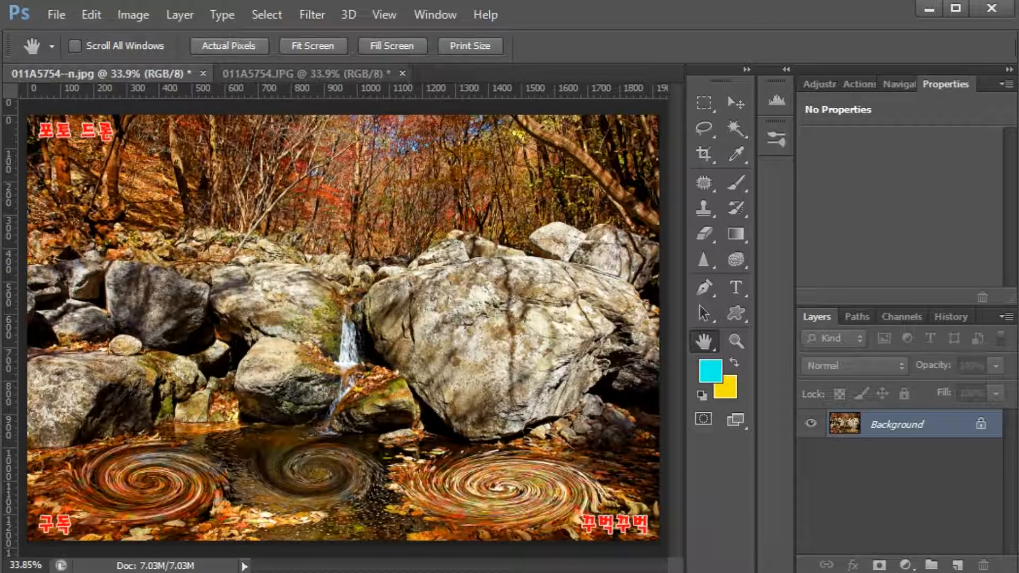
{"action": "key", "text": "ctrl+Tab"}
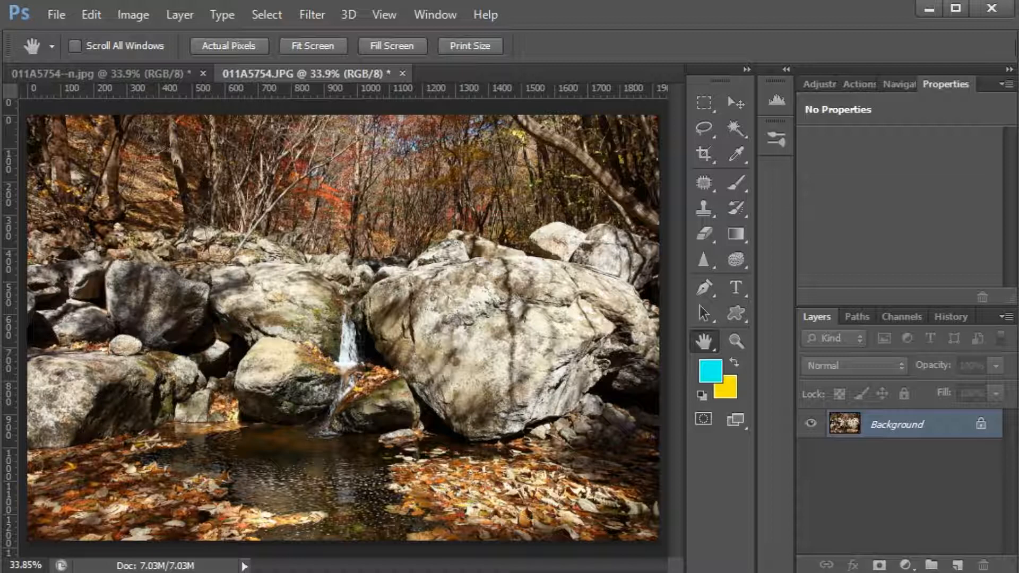
{"action": "mouse_move", "coordinate": [469, 321]}
{"action": "left_mouse_down"}
{"action": "mouse_move", "coordinate": [505, 361]}
{"action": "mouse_move", "coordinate": [460, 301]}
{"action": "left_mouse_up"}
{"action": "mouse_move", "coordinate": [211, 316]}
{"action": "left_mouse_down"}
{"action": "mouse_move", "coordinate": [228, 376]}
{"action": "mouse_move", "coordinate": [230, 324]}
{"action": "left_mouse_up"}
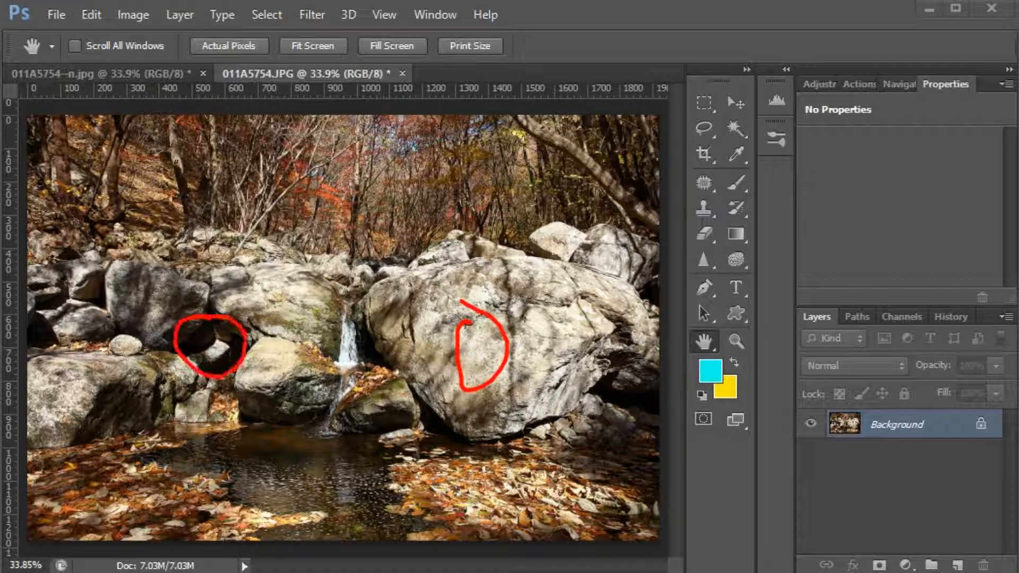
{"action": "mouse_move", "coordinate": [622, 138]}
{"action": "left_mouse_down"}
{"action": "mouse_move", "coordinate": [611, 144]}
{"action": "mouse_move", "coordinate": [617, 176]}
{"action": "left_mouse_up"}
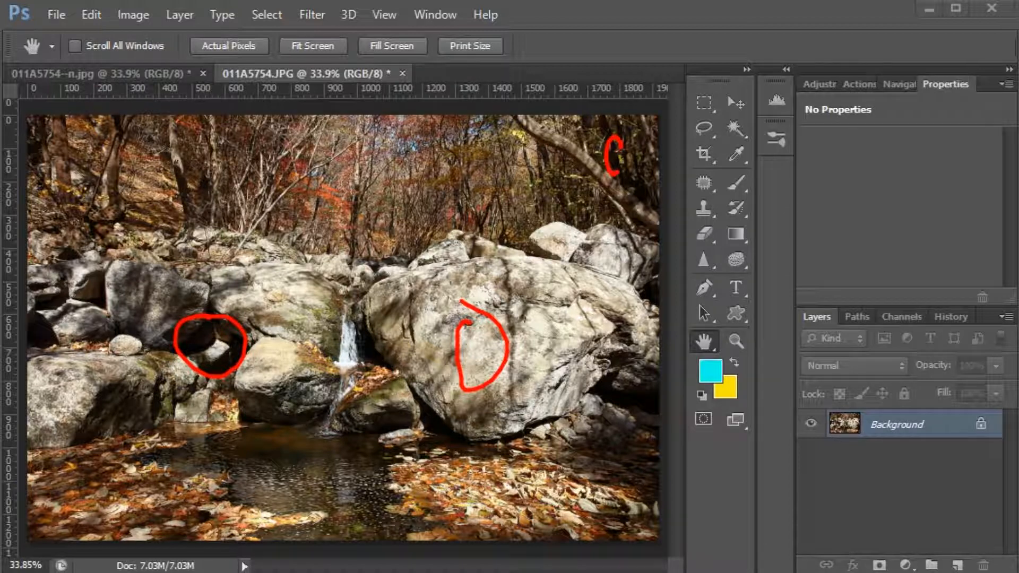
{"action": "left_click_drag", "start_coordinate": [177, 171], "coordinate": [187, 187]}
{"action": "mouse_move", "coordinate": [467, 200]}
{"action": "left_mouse_down"}
{"action": "mouse_move", "coordinate": [489, 212]}
{"action": "mouse_move", "coordinate": [475, 196]}
{"action": "left_mouse_up"}
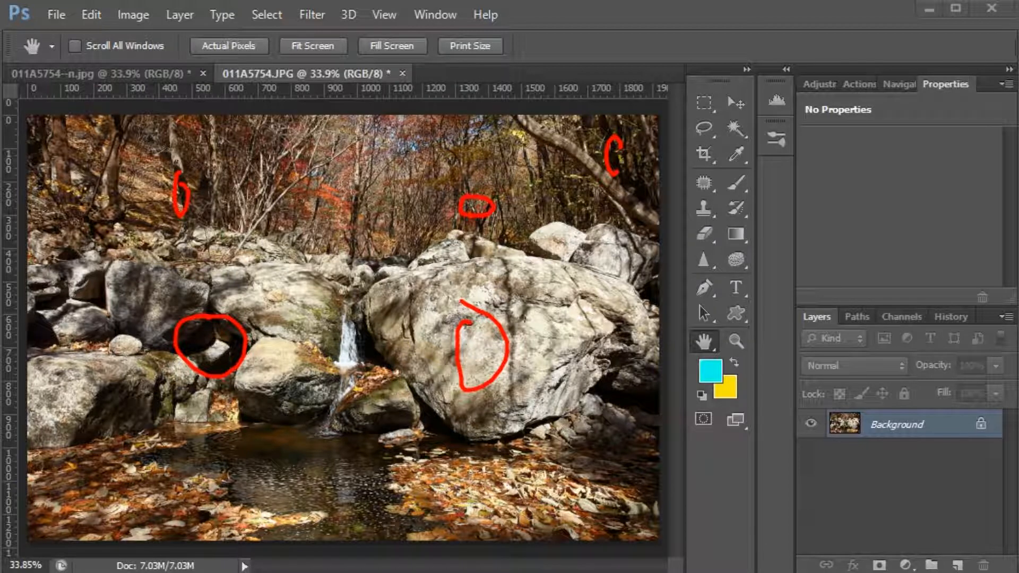
{"action": "mouse_move", "coordinate": [322, 221]}
{"action": "left_mouse_down"}
{"action": "mouse_move", "coordinate": [330, 159]}
{"action": "mouse_move", "coordinate": [346, 215]}
{"action": "left_mouse_up"}
{"action": "left_click_drag", "start_coordinate": [133, 525], "coordinate": [183, 506]}
{"action": "mouse_move", "coordinate": [536, 525]}
{"action": "left_mouse_down"}
{"action": "mouse_move", "coordinate": [502, 494]}
{"action": "mouse_move", "coordinate": [563, 509]}
{"action": "left_mouse_up"}
{"action": "mouse_move", "coordinate": [488, 377]}
{"action": "left_mouse_down"}
{"action": "mouse_move", "coordinate": [469, 320]}
{"action": "mouse_move", "coordinate": [512, 339]}
{"action": "mouse_move", "coordinate": [546, 334]}
{"action": "mouse_move", "coordinate": [536, 383]}
{"action": "mouse_move", "coordinate": [522, 365]}
{"action": "mouse_move", "coordinate": [557, 360]}
{"action": "left_mouse_up"}
{"action": "left_click", "coordinate": [521, 364]}
{"action": "left_click_drag", "start_coordinate": [233, 352], "coordinate": [241, 367]}
{"action": "mouse_move", "coordinate": [280, 328]}
{"action": "left_mouse_down"}
{"action": "mouse_move", "coordinate": [279, 365]}
{"action": "mouse_move", "coordinate": [282, 298]}
{"action": "left_mouse_up"}
{"action": "mouse_move", "coordinate": [264, 311]}
{"action": "left_mouse_down"}
{"action": "mouse_move", "coordinate": [284, 299]}
{"action": "mouse_move", "coordinate": [305, 303]}
{"action": "left_mouse_up"}
{"action": "mouse_move", "coordinate": [507, 515]}
{"action": "left_mouse_down"}
{"action": "mouse_move", "coordinate": [457, 496]}
{"action": "mouse_move", "coordinate": [490, 500]}
{"action": "left_mouse_up"}
{"action": "mouse_move", "coordinate": [404, 461]}
{"action": "left_mouse_down"}
{"action": "mouse_move", "coordinate": [425, 441]}
{"action": "mouse_move", "coordinate": [455, 458]}
{"action": "left_mouse_up"}
{"action": "mouse_move", "coordinate": [425, 446]}
{"action": "left_mouse_down"}
{"action": "mouse_move", "coordinate": [404, 461]}
{"action": "mouse_move", "coordinate": [456, 458]}
{"action": "mouse_move", "coordinate": [420, 511]}
{"action": "left_mouse_up"}
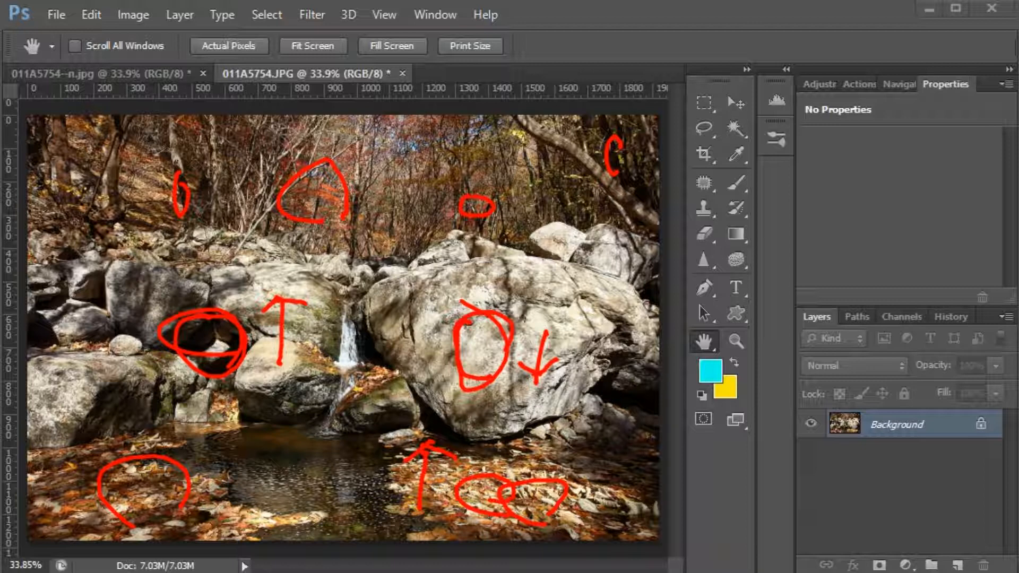
{"action": "mouse_move", "coordinate": [529, 455]}
{"action": "left_mouse_down"}
{"action": "mouse_move", "coordinate": [520, 452]}
{"action": "mouse_move", "coordinate": [539, 487]}
{"action": "left_mouse_up"}
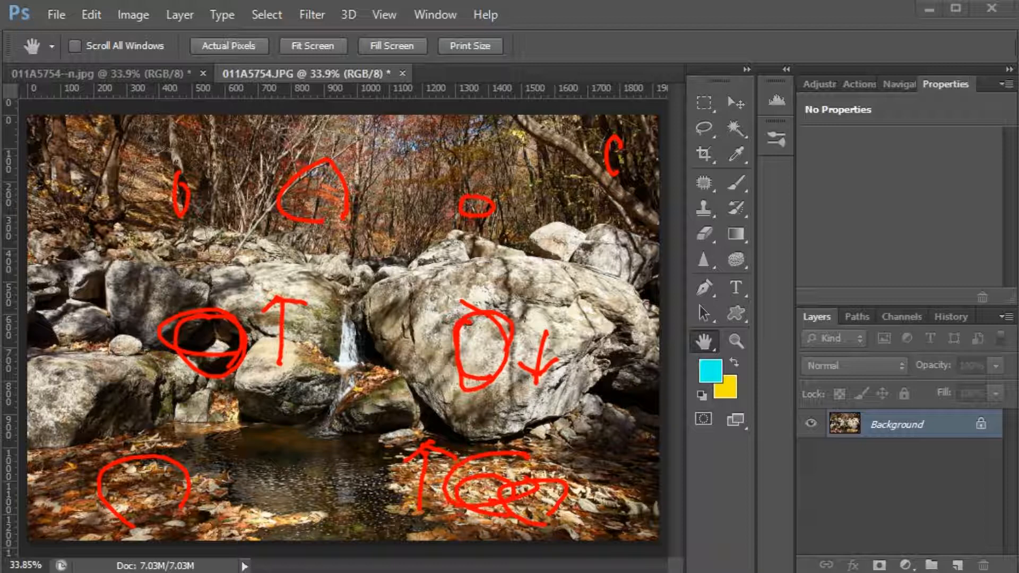
{"action": "key", "text": "Escape"}
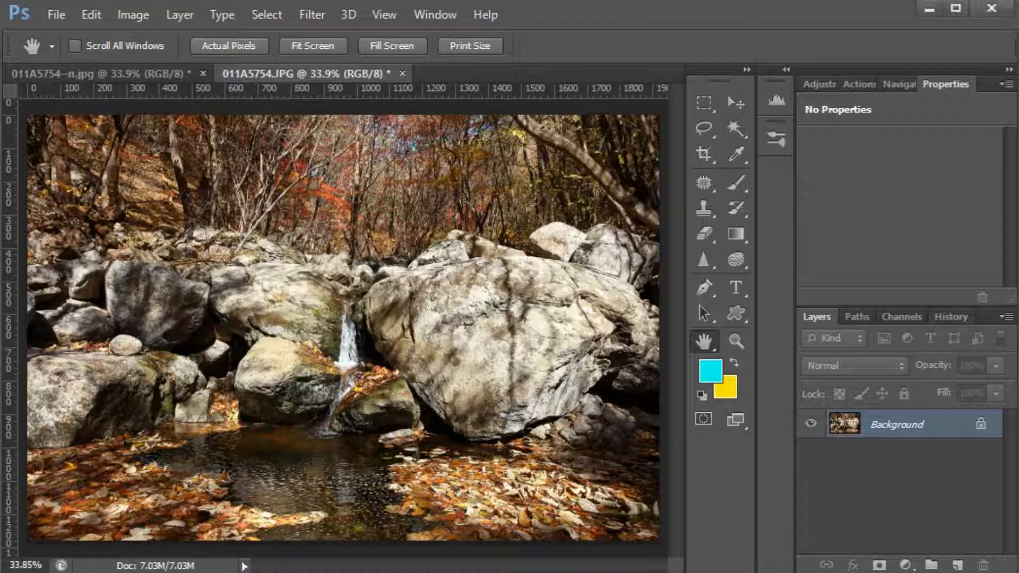
- Duplicate the Background layer and open the Shadows/Highlights adjustment for the copy
{"action": "key", "text": "ctrl+j"}
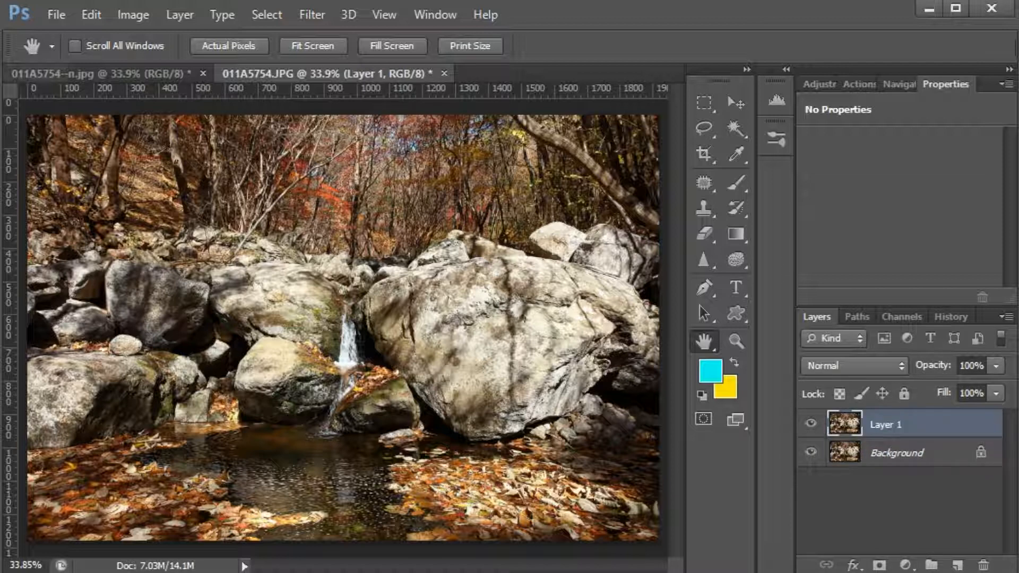
{"action": "left_click", "coordinate": [133, 15]}
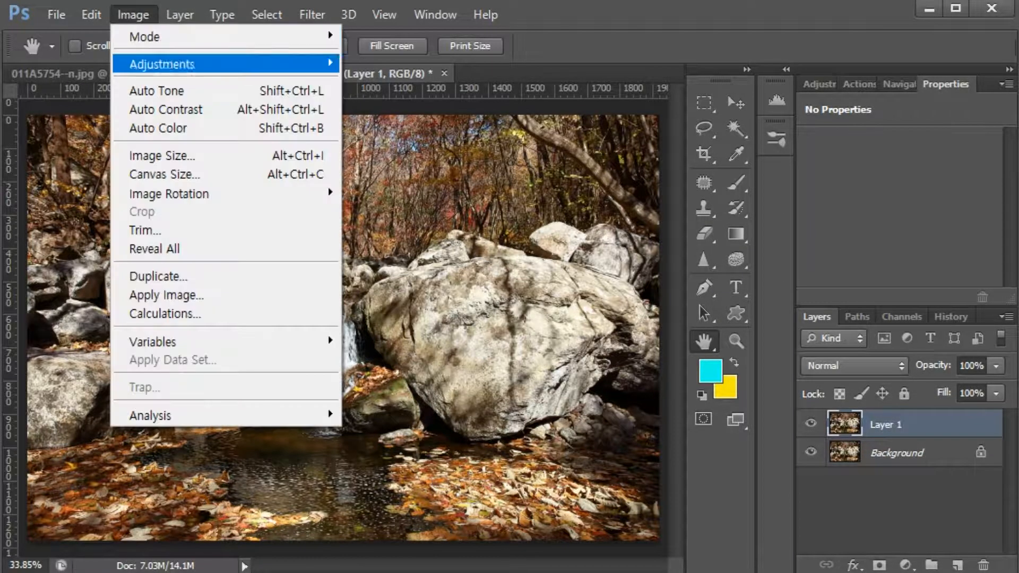
{"action": "mouse_move", "coordinate": [191, 63]}
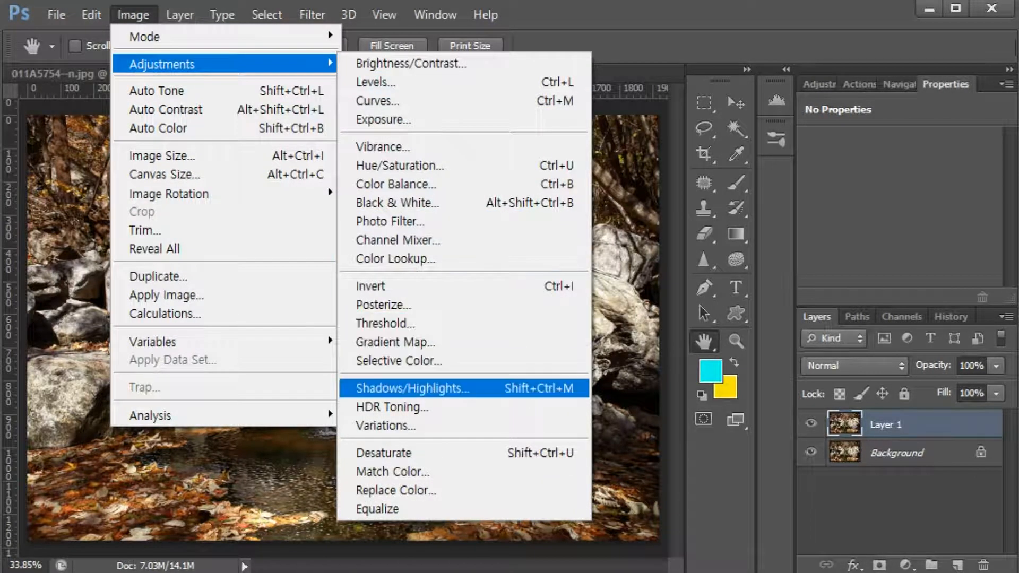
{"action": "key", "text": "Return"}
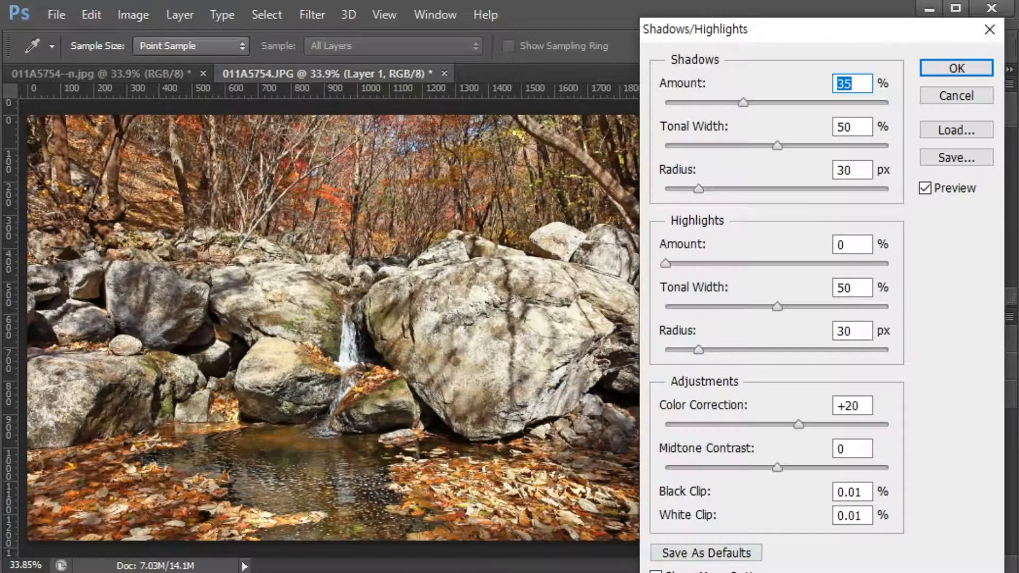
- Reduce the Shadows/Highlights dialog to its basic options and expand it again to the full set
{"action": "left_click_drag", "start_coordinate": [772, 39], "coordinate": [694, 28]}
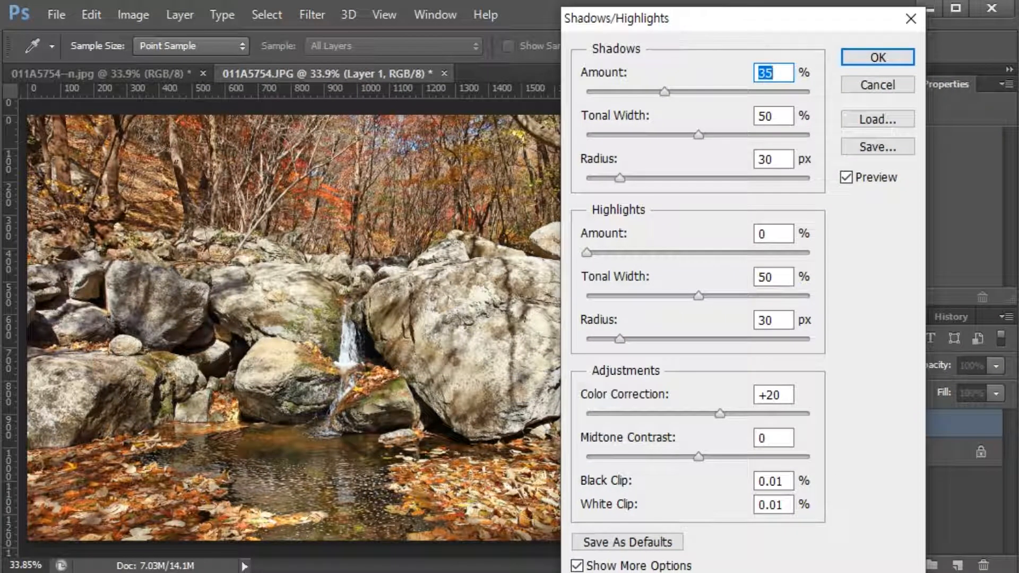
{"action": "left_click", "coordinate": [577, 566]}
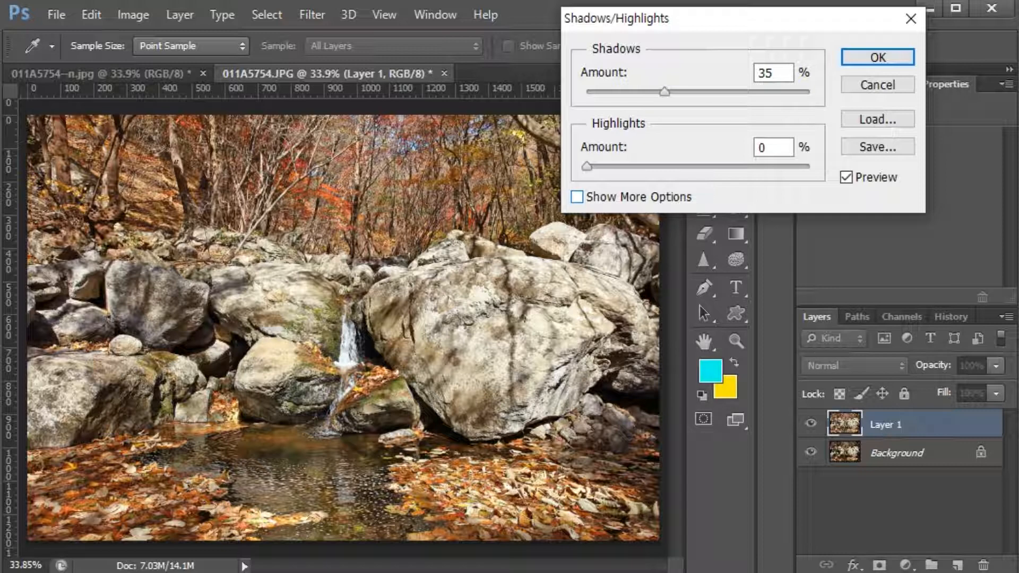
{"action": "left_click", "coordinate": [577, 197]}
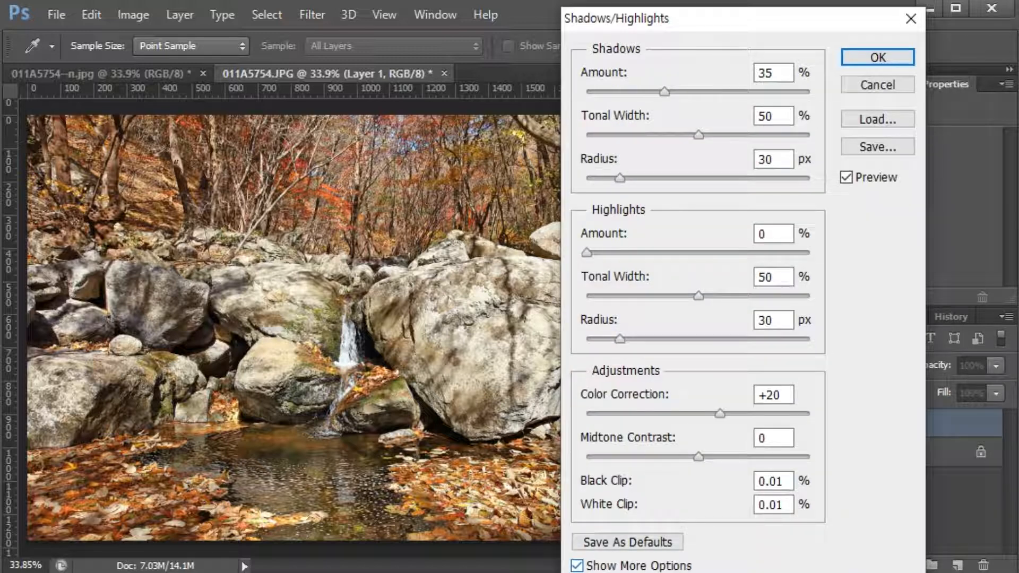
{"action": "left_click_drag", "start_coordinate": [706, 17], "coordinate": [780, 25]}
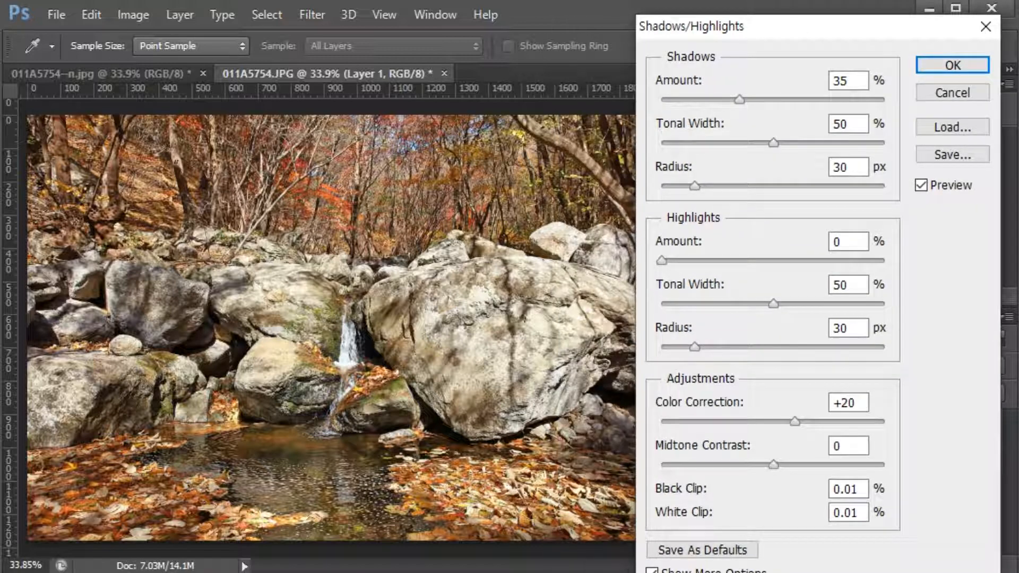
- Brighten the dark areas of the photo by setting the Shadows Amount to 31%
{"action": "left_click_drag", "start_coordinate": [740, 99], "coordinate": [662, 99]}
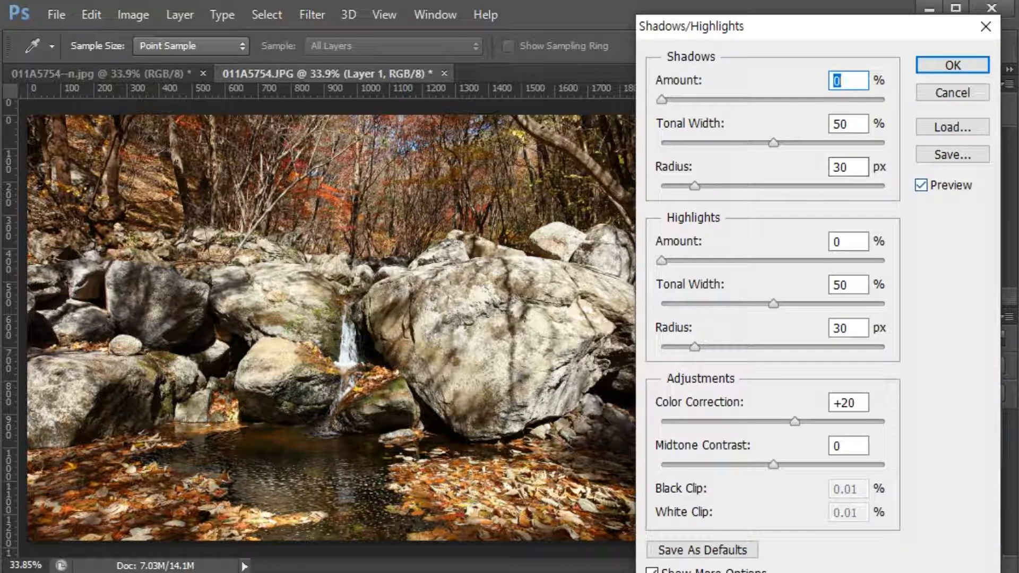
{"action": "left_click_drag", "start_coordinate": [661, 99], "coordinate": [688, 100]}
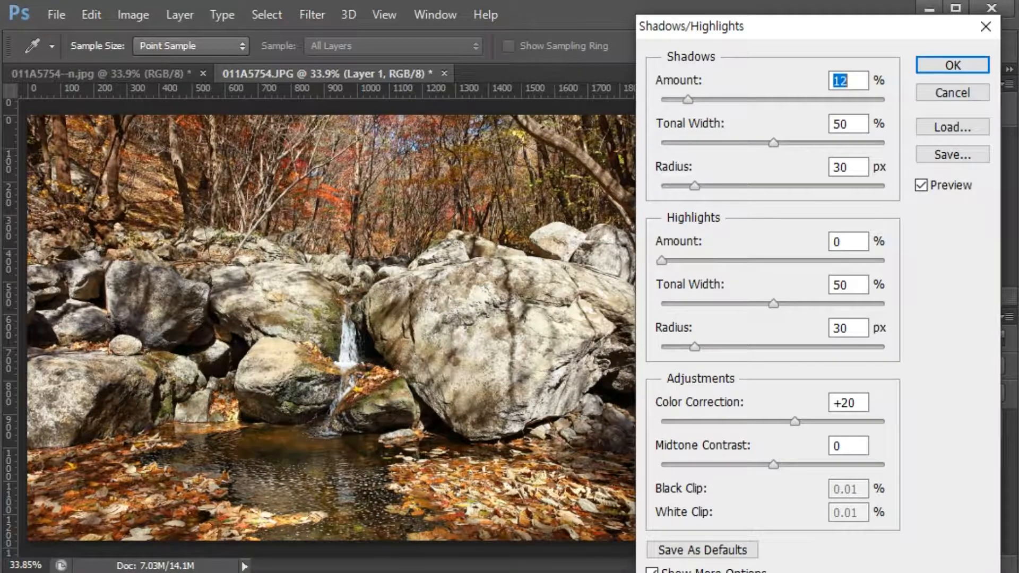
{"action": "left_click_drag", "start_coordinate": [778, 29], "coordinate": [841, 49]}
{"action": "type", "text": "30"}
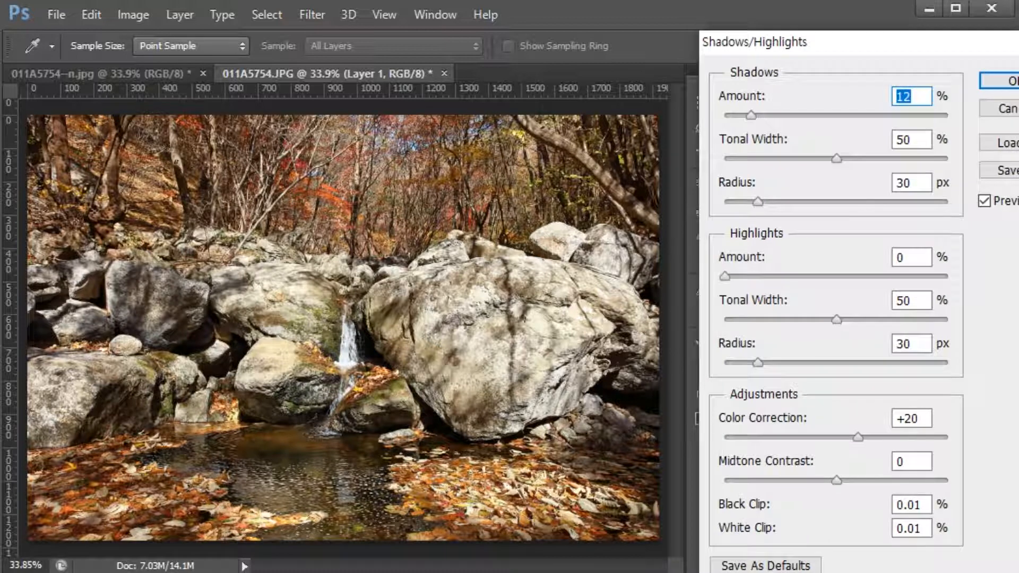
{"action": "key", "text": "Down"}
{"action": "key", "text": "Down"}
{"action": "key", "text": "Down"}
{"action": "key", "text": "Down"}
{"action": "key", "text": "Down"}
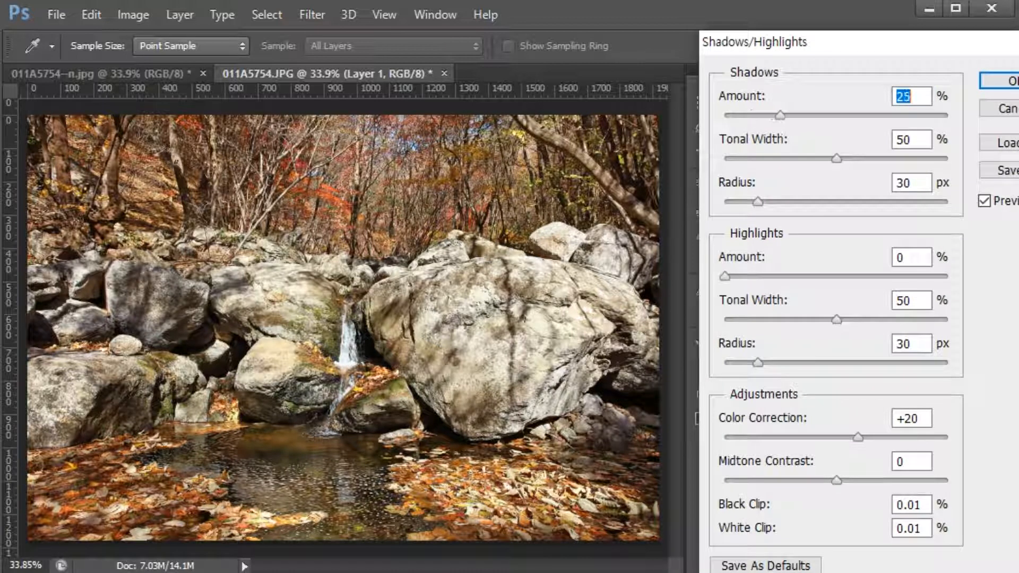
{"action": "key", "text": "Up"}
{"action": "key", "text": "Up"}
{"action": "key", "text": "Up"}
{"action": "key", "text": "Up"}
{"action": "key", "text": "Up"}
{"action": "key", "text": "Up"}
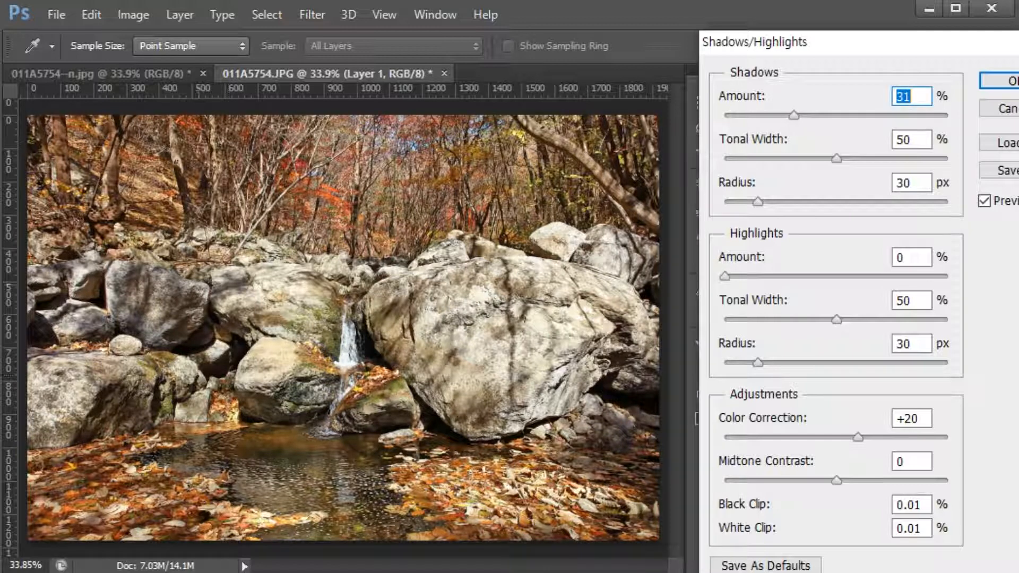
- Compare the photo with and without the shadow correction using the adjustment's preview
{"action": "left_click", "coordinate": [984, 200]}
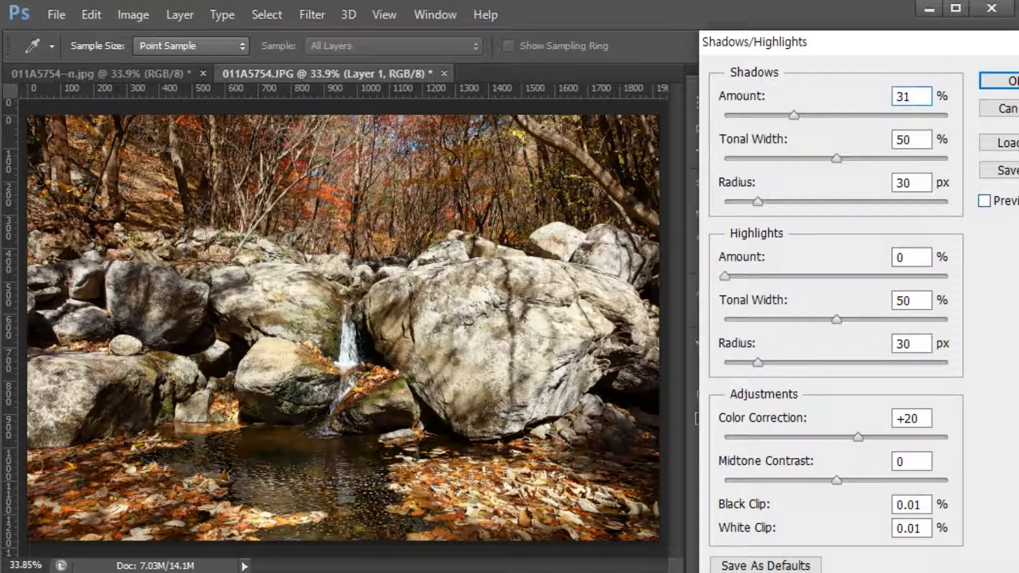
{"action": "left_click", "coordinate": [984, 200]}
{"action": "left_click", "coordinate": [984, 201]}
{"action": "left_click", "coordinate": [984, 201]}
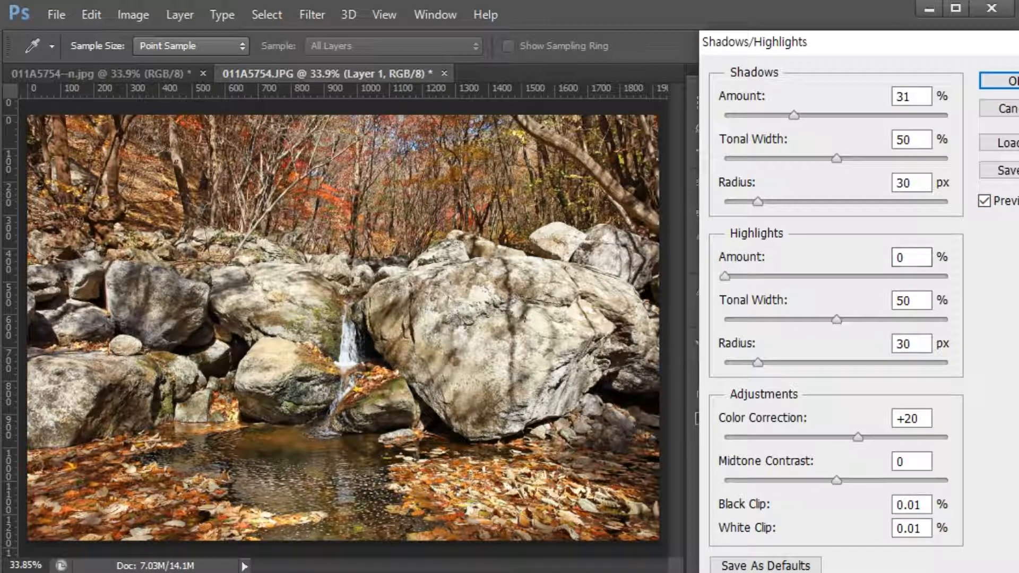
{"action": "key", "text": "ctrl+2"}
{"action": "mouse_move", "coordinate": [513, 363]}
{"action": "left_mouse_down"}
{"action": "mouse_move", "coordinate": [501, 363]}
{"action": "mouse_move", "coordinate": [475, 272]}
{"action": "mouse_move", "coordinate": [576, 311]}
{"action": "mouse_move", "coordinate": [580, 348]}
{"action": "left_mouse_up"}
{"action": "mouse_move", "coordinate": [290, 296]}
{"action": "left_mouse_down"}
{"action": "mouse_move", "coordinate": [280, 269]}
{"action": "mouse_move", "coordinate": [303, 271]}
{"action": "left_mouse_up"}
{"action": "mouse_move", "coordinate": [555, 237]}
{"action": "left_mouse_down"}
{"action": "mouse_move", "coordinate": [576, 222]}
{"action": "mouse_move", "coordinate": [610, 249]}
{"action": "mouse_move", "coordinate": [624, 279]}
{"action": "left_mouse_up"}
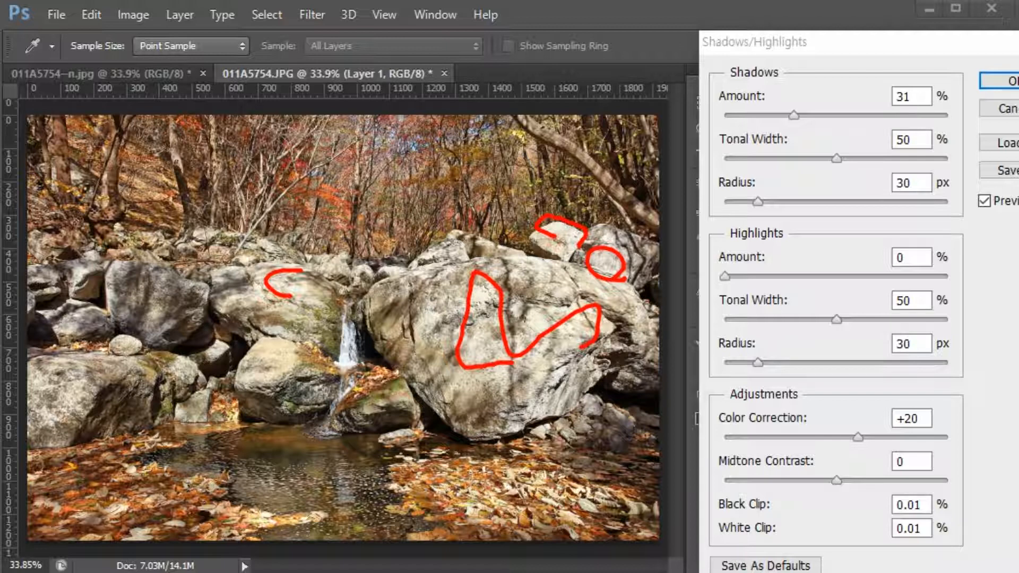
{"action": "key", "text": "Escape"}
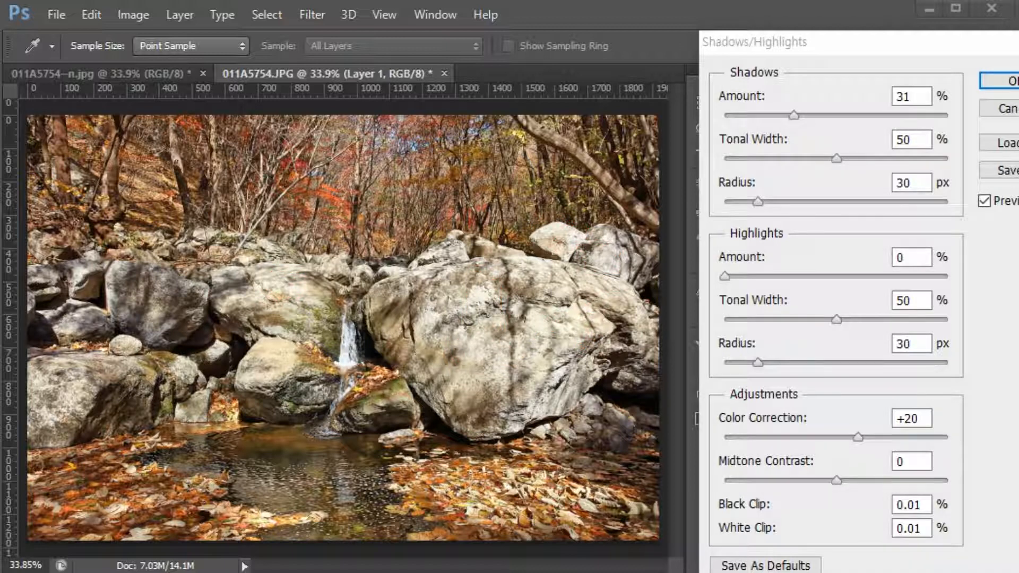
- Set the Highlights Amount to 24% and apply the Shadows/Highlights adjustment after comparing it with the unadjusted photo
{"action": "left_click_drag", "start_coordinate": [725, 276], "coordinate": [778, 276]}
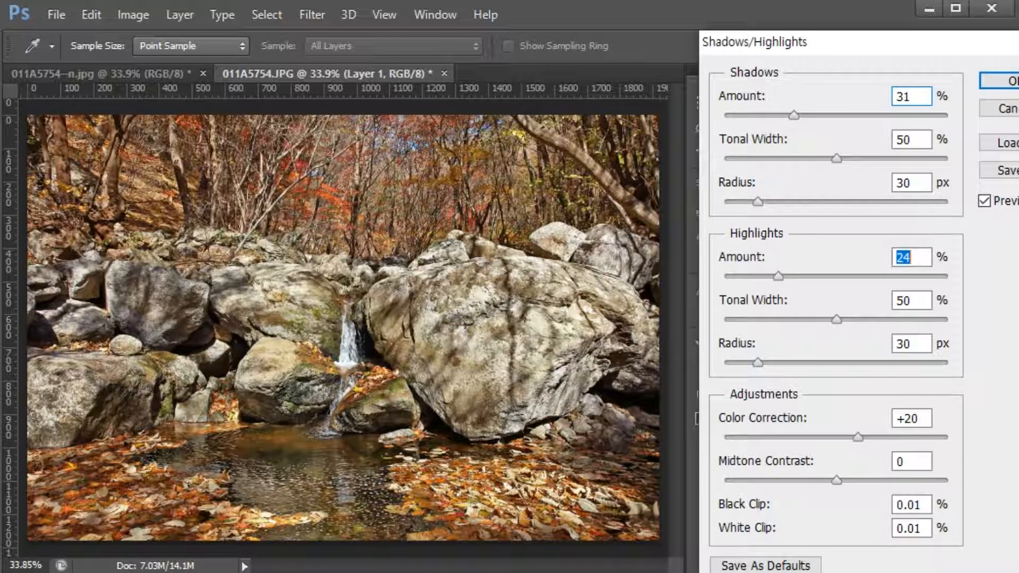
{"action": "left_click_drag", "start_coordinate": [829, 50], "coordinate": [805, 46]}
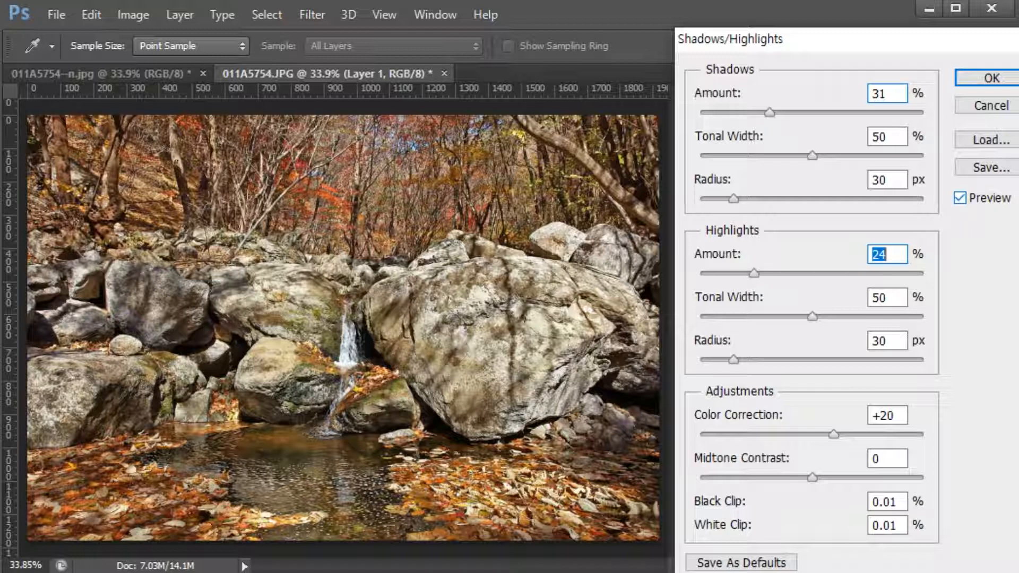
{"action": "key", "text": "p"}
{"action": "key", "text": "p"}
{"action": "key", "text": "p"}
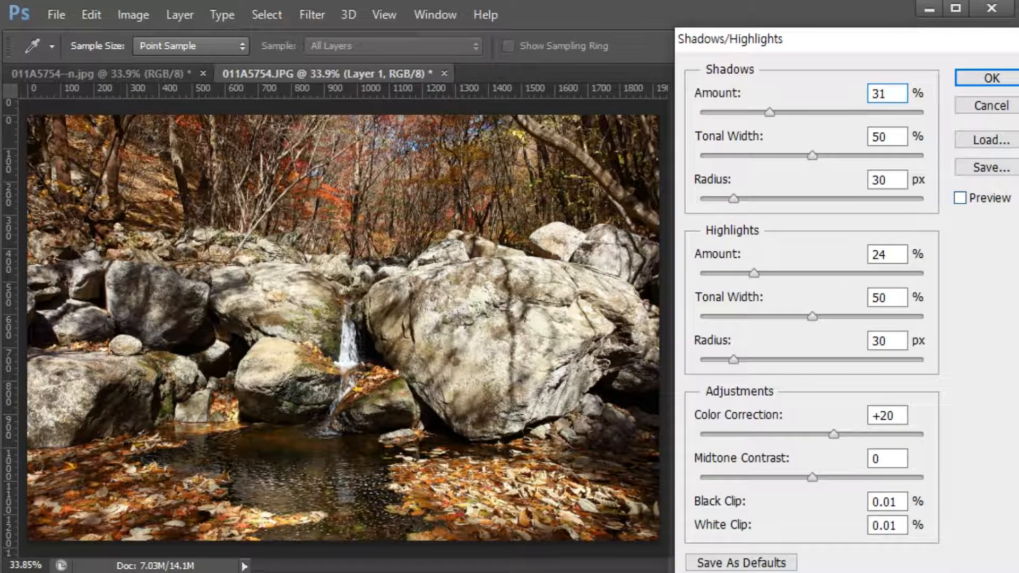
{"action": "key", "text": "p"}
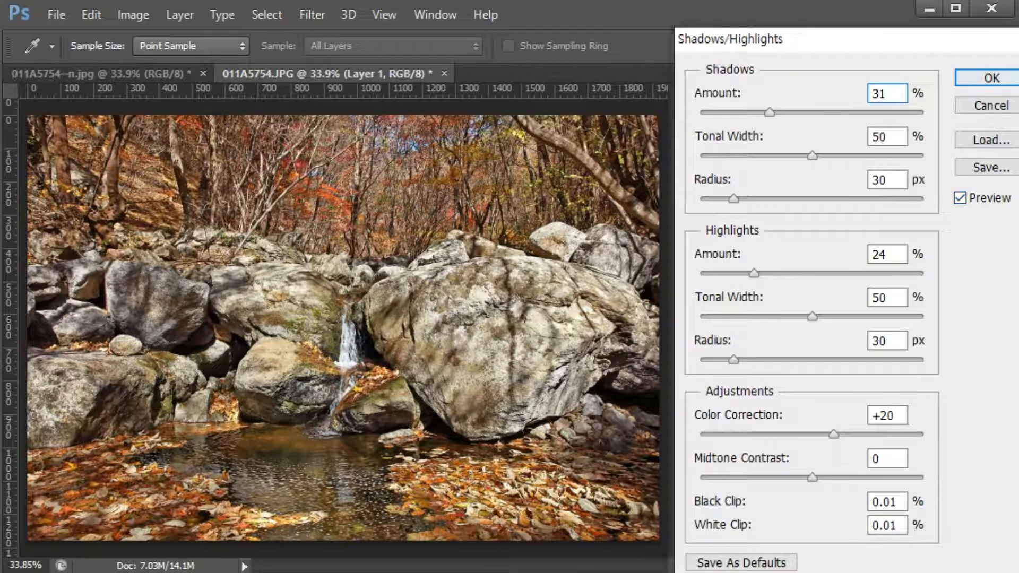
{"action": "key", "text": "Return"}
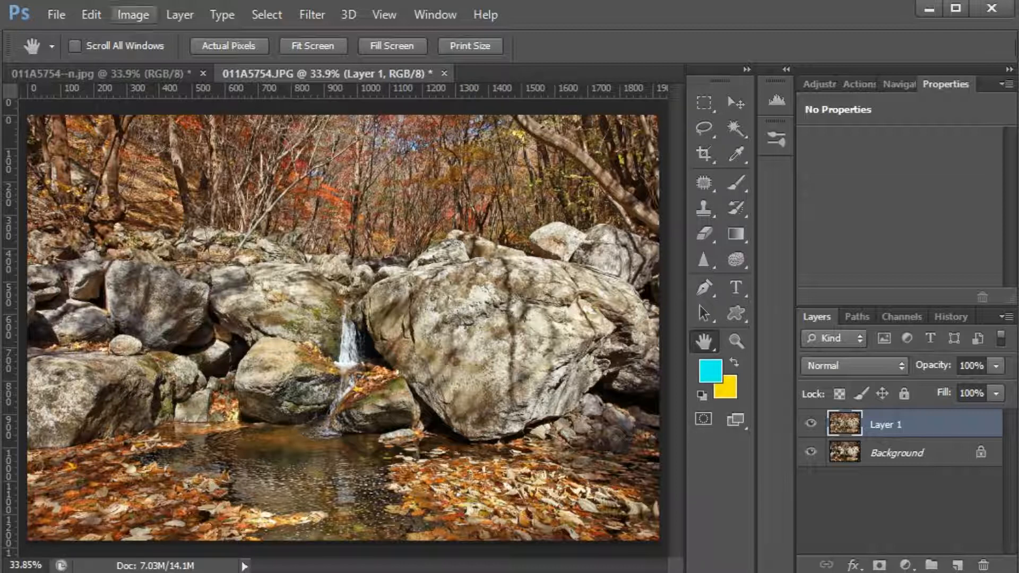
{"action": "left_click", "coordinate": [133, 14]}
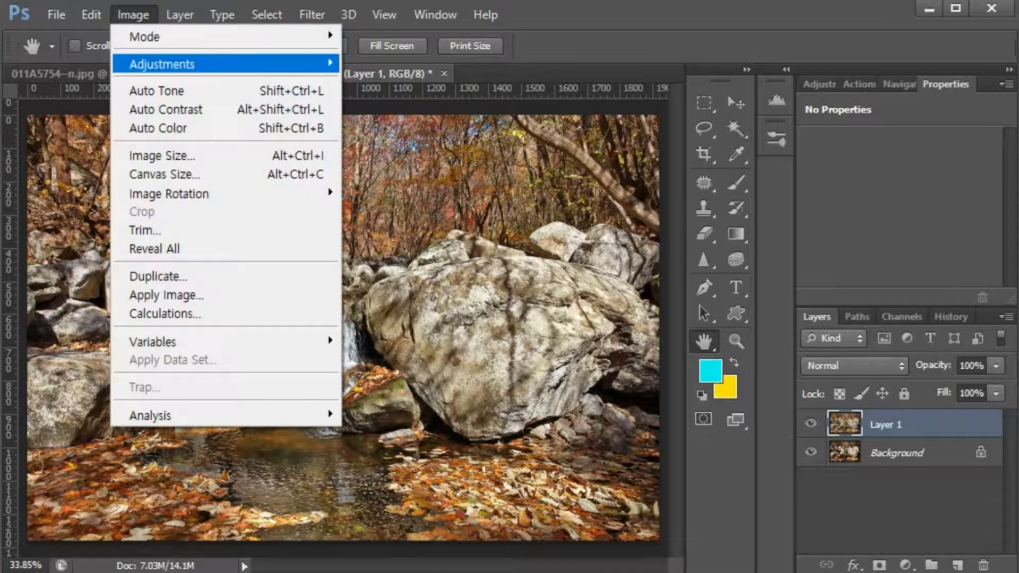
{"action": "mouse_move", "coordinate": [162, 64]}
{"action": "left_click", "coordinate": [399, 165]}
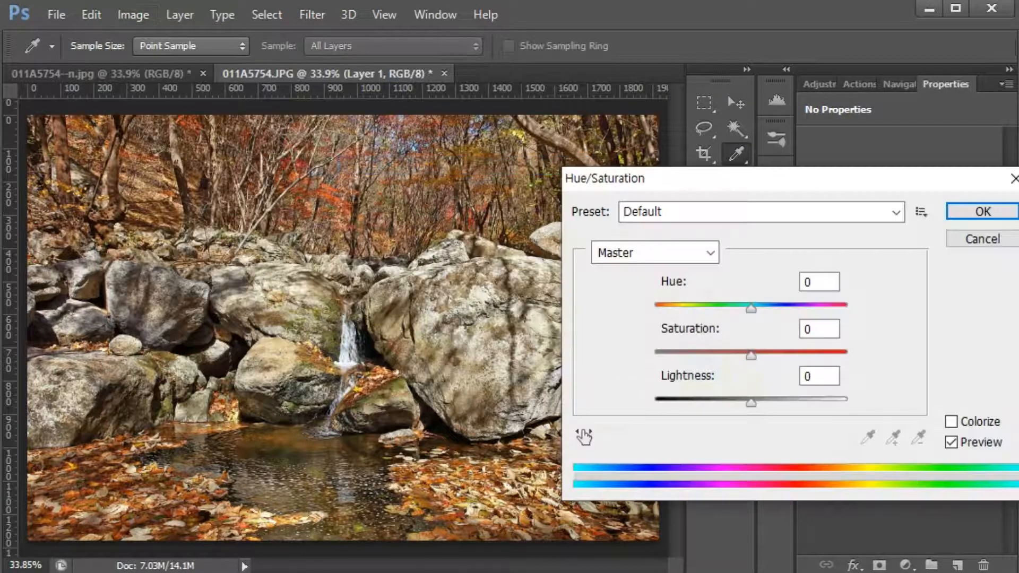
{"action": "left_click", "coordinate": [808, 354]}
{"action": "left_click_drag", "start_coordinate": [808, 355], "coordinate": [785, 355]}
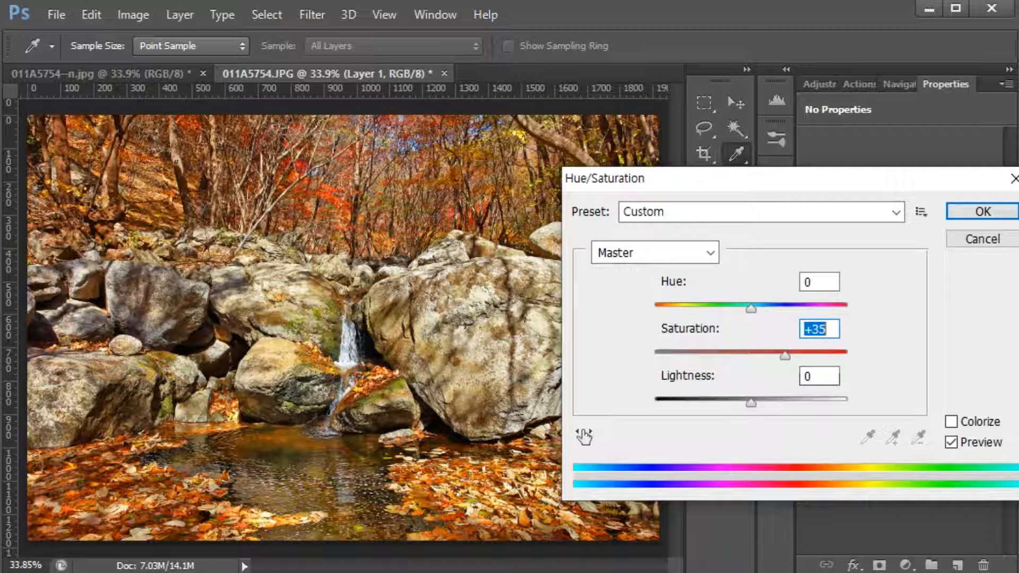
{"action": "left_click", "coordinate": [981, 239]}
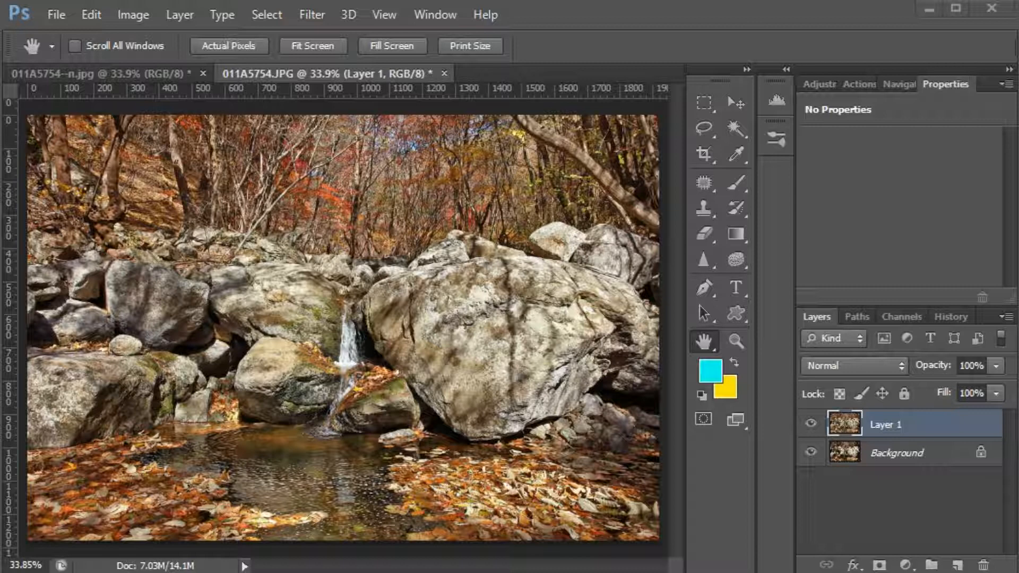
- Add a Hue/Saturation adjustment layer above Layer 1
{"action": "left_click", "coordinate": [905, 564]}
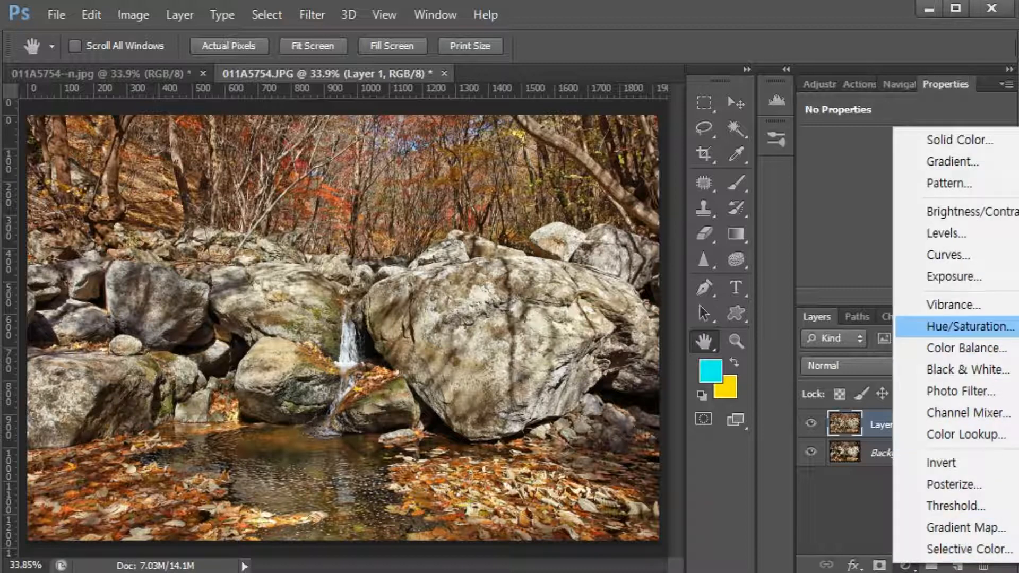
{"action": "left_click", "coordinate": [970, 326]}
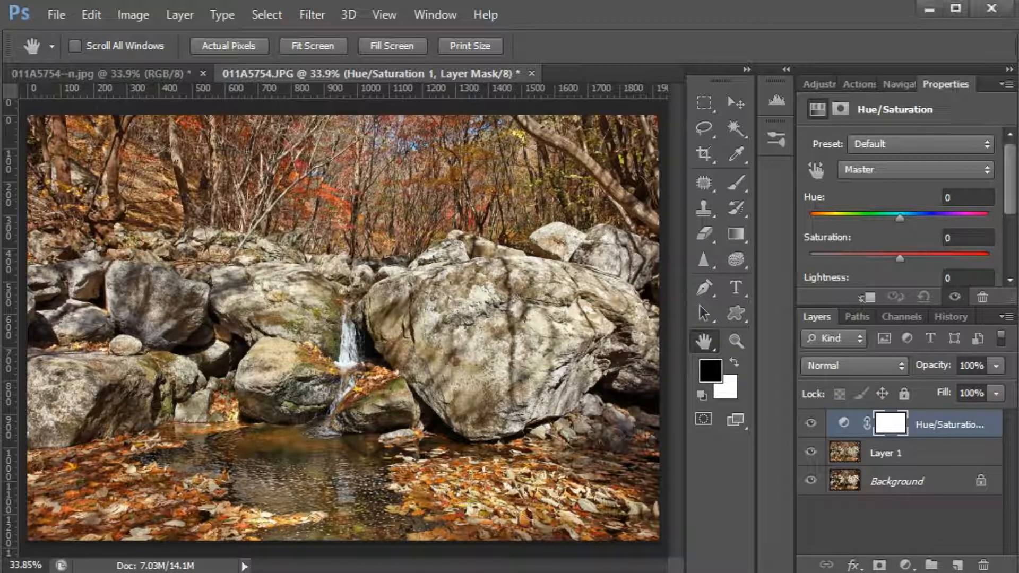
{"action": "scroll", "coordinate": [899, 212], "scroll_direction": "down", "scroll_amount": 1}
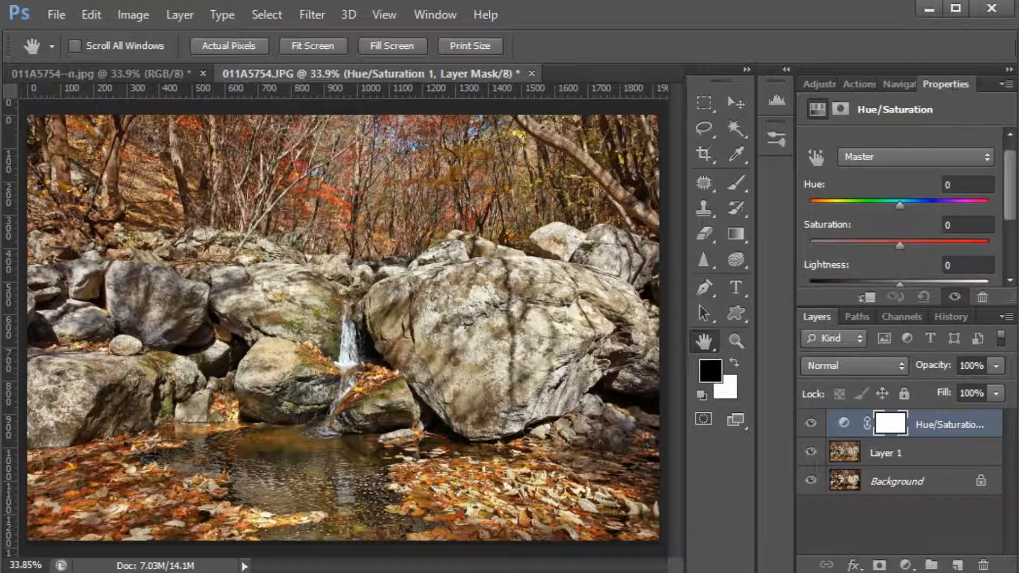
- Switch between the new layer's mask and its adjustment settings, and set the Master Saturation to +46
{"action": "left_click", "coordinate": [843, 423]}
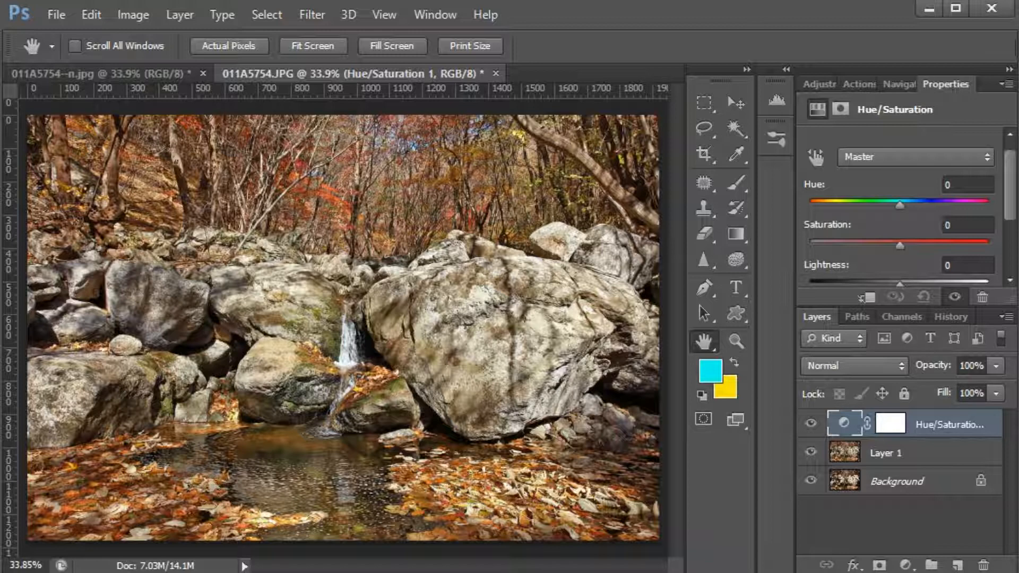
{"action": "left_click", "coordinate": [890, 423]}
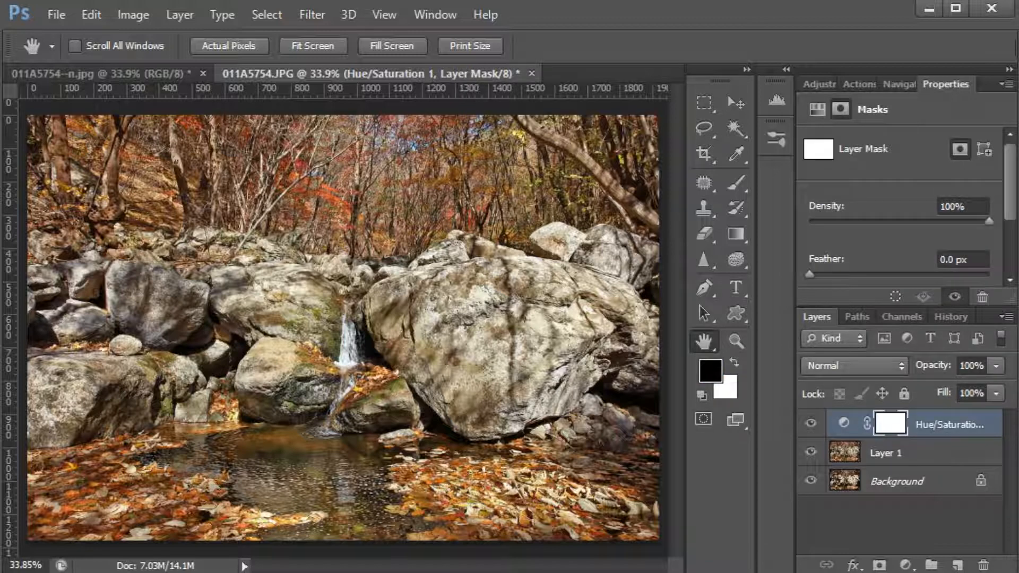
{"action": "left_click", "coordinate": [843, 423]}
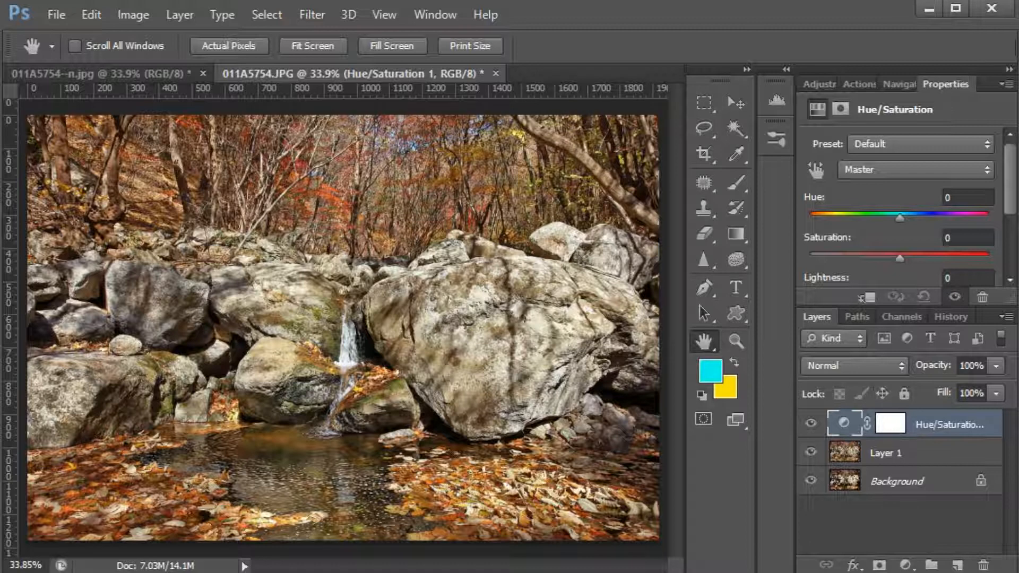
{"action": "left_click_drag", "start_coordinate": [900, 258], "coordinate": [939, 258]}
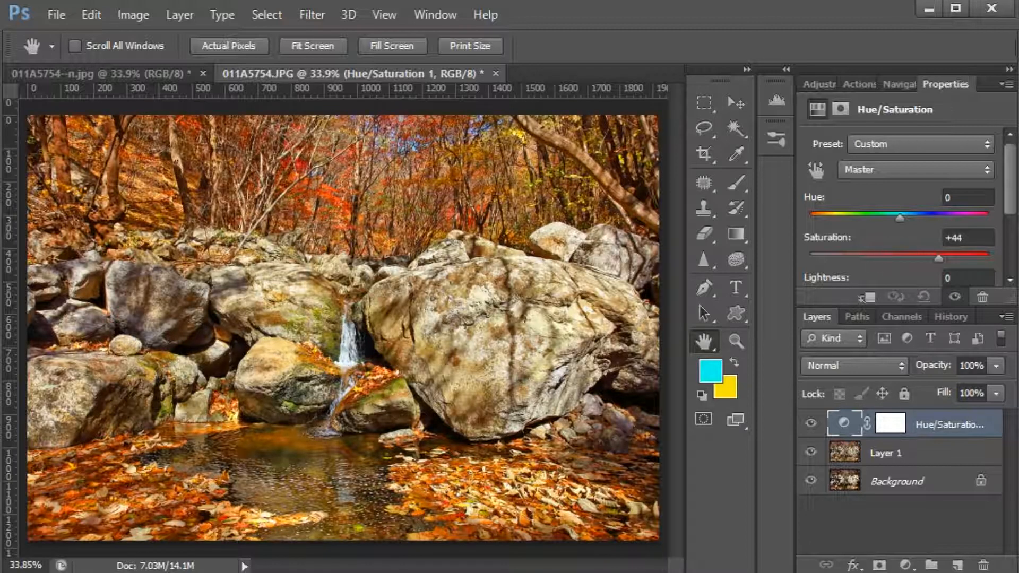
{"action": "left_click_drag", "start_coordinate": [939, 258], "coordinate": [942, 258]}
{"action": "left_click_drag", "start_coordinate": [941, 258], "coordinate": [940, 258]}
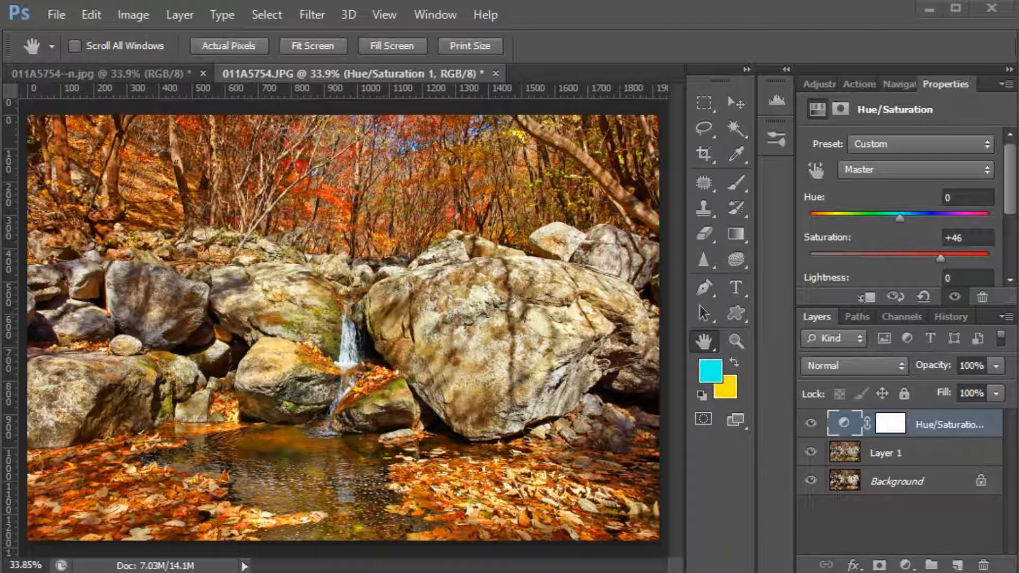
{"action": "mouse_move", "coordinate": [478, 417]}
{"action": "left_mouse_down"}
{"action": "mouse_move", "coordinate": [376, 311]}
{"action": "mouse_move", "coordinate": [605, 276]}
{"action": "mouse_move", "coordinate": [520, 389]}
{"action": "left_mouse_up"}
{"action": "left_click_drag", "start_coordinate": [267, 385], "coordinate": [286, 367]}
{"action": "mouse_move", "coordinate": [306, 325]}
{"action": "left_mouse_down"}
{"action": "mouse_move", "coordinate": [294, 327]}
{"action": "mouse_move", "coordinate": [301, 311]}
{"action": "left_mouse_up"}
{"action": "mouse_move", "coordinate": [109, 404]}
{"action": "left_mouse_down"}
{"action": "mouse_move", "coordinate": [30, 389]}
{"action": "mouse_move", "coordinate": [125, 395]}
{"action": "left_mouse_up"}
{"action": "mouse_move", "coordinate": [174, 334]}
{"action": "left_mouse_down"}
{"action": "mouse_move", "coordinate": [150, 305]}
{"action": "mouse_move", "coordinate": [32, 276]}
{"action": "mouse_move", "coordinate": [116, 317]}
{"action": "left_mouse_up"}
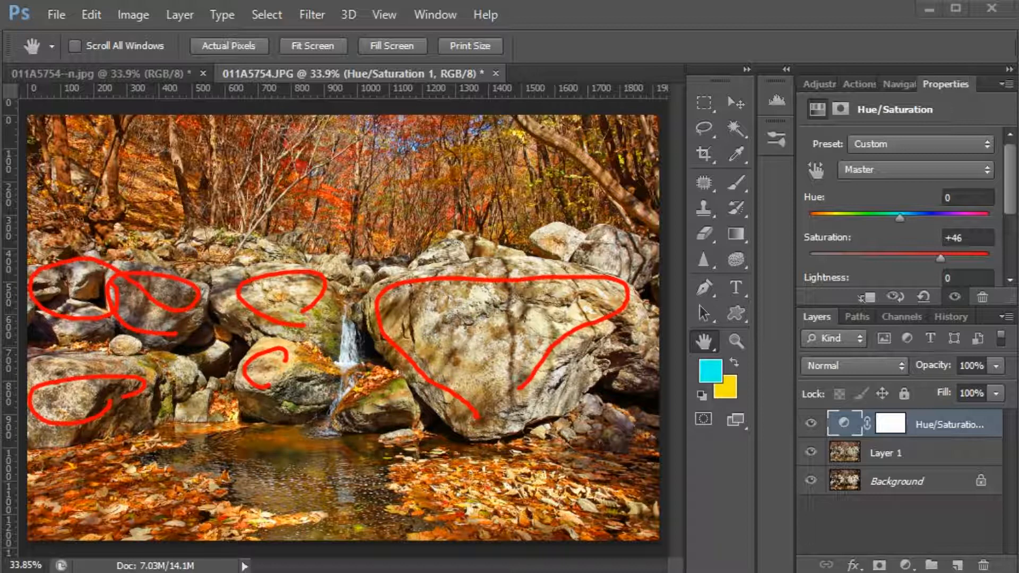
{"action": "key", "text": "Escape"}
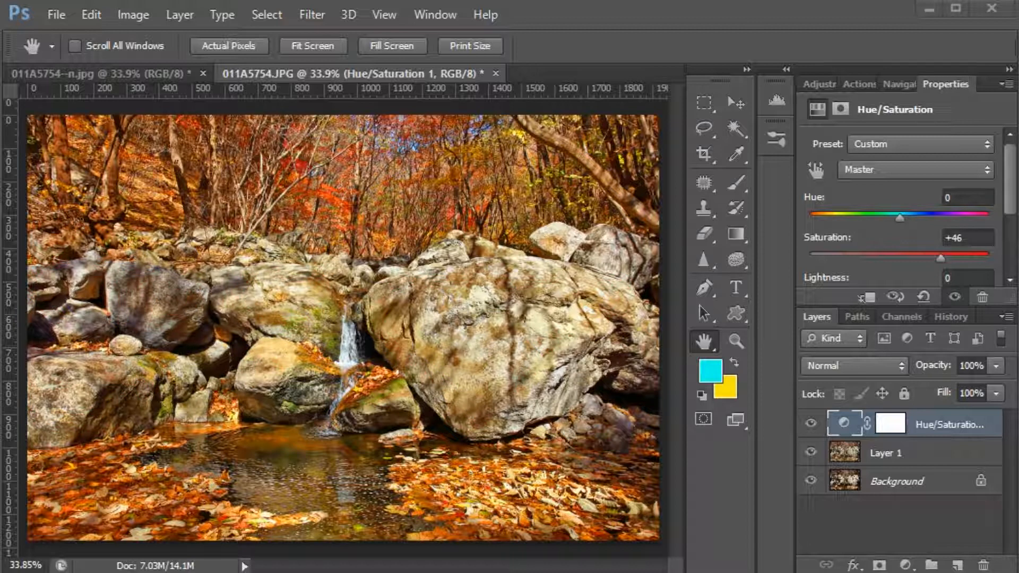
- Compare the rocks and foliage with and without the Hue/Saturation adjustment layer
{"action": "key", "text": "ctrl+comma"}
{"action": "key", "text": "ctrl+comma"}
{"action": "key", "text": "ctrl+comma"}
{"action": "key", "text": "ctrl+comma"}
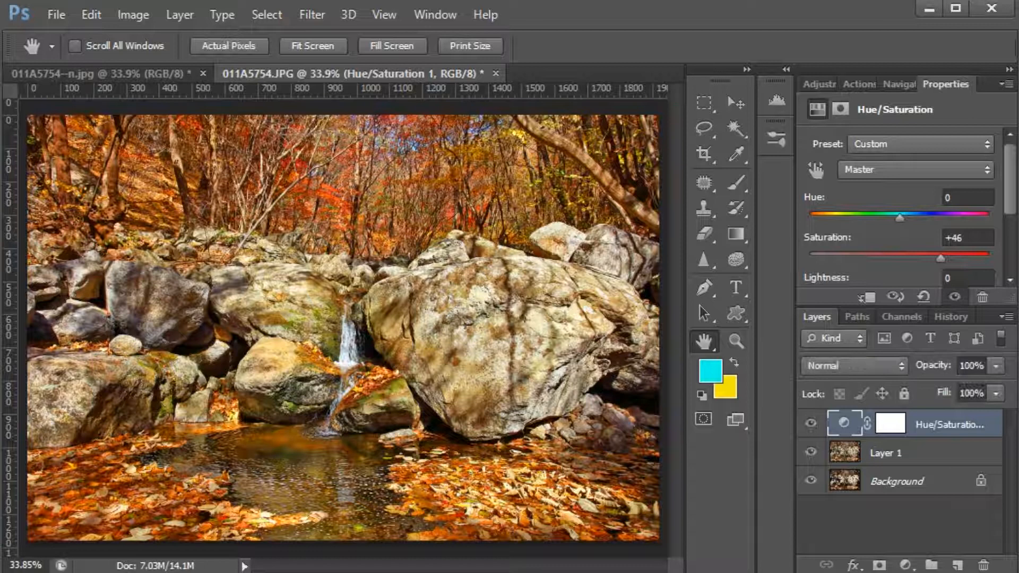
{"action": "key", "text": "ctrl+2"}
{"action": "left_click_drag", "start_coordinate": [514, 391], "coordinate": [523, 314]}
{"action": "mouse_move", "coordinate": [310, 303]}
{"action": "left_mouse_down"}
{"action": "mouse_move", "coordinate": [276, 277]}
{"action": "mouse_move", "coordinate": [294, 289]}
{"action": "left_mouse_up"}
{"action": "mouse_move", "coordinate": [270, 351]}
{"action": "left_mouse_down"}
{"action": "mouse_move", "coordinate": [263, 389]}
{"action": "mouse_move", "coordinate": [298, 361]}
{"action": "left_mouse_up"}
{"action": "mouse_move", "coordinate": [116, 361]}
{"action": "left_mouse_down"}
{"action": "mouse_move", "coordinate": [38, 393]}
{"action": "mouse_move", "coordinate": [148, 393]}
{"action": "mouse_move", "coordinate": [130, 369]}
{"action": "left_mouse_up"}
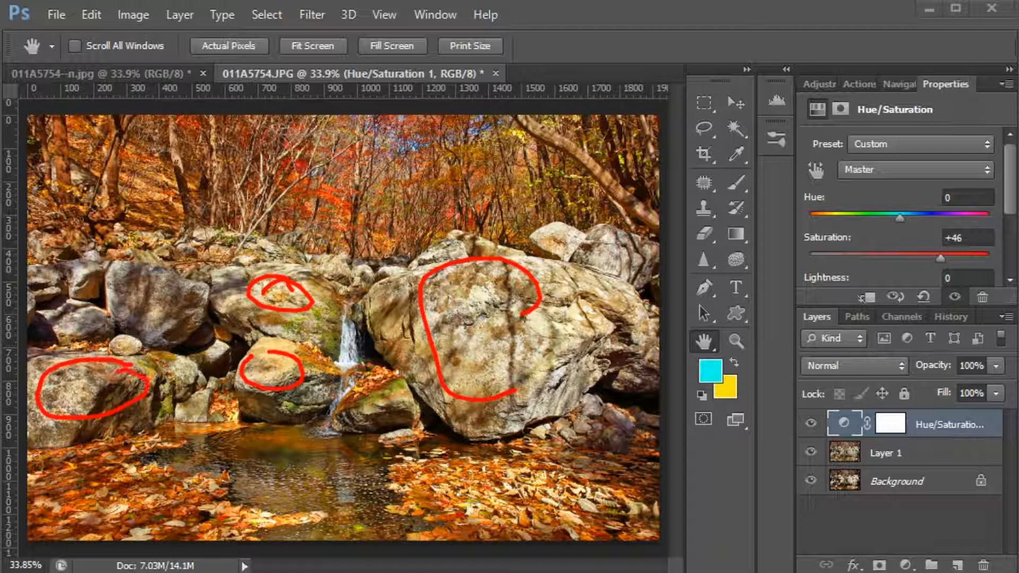
{"action": "mouse_move", "coordinate": [533, 305]}
{"action": "left_mouse_down"}
{"action": "mouse_move", "coordinate": [516, 389]}
{"action": "mouse_move", "coordinate": [468, 250]}
{"action": "mouse_move", "coordinate": [540, 343]}
{"action": "left_mouse_up"}
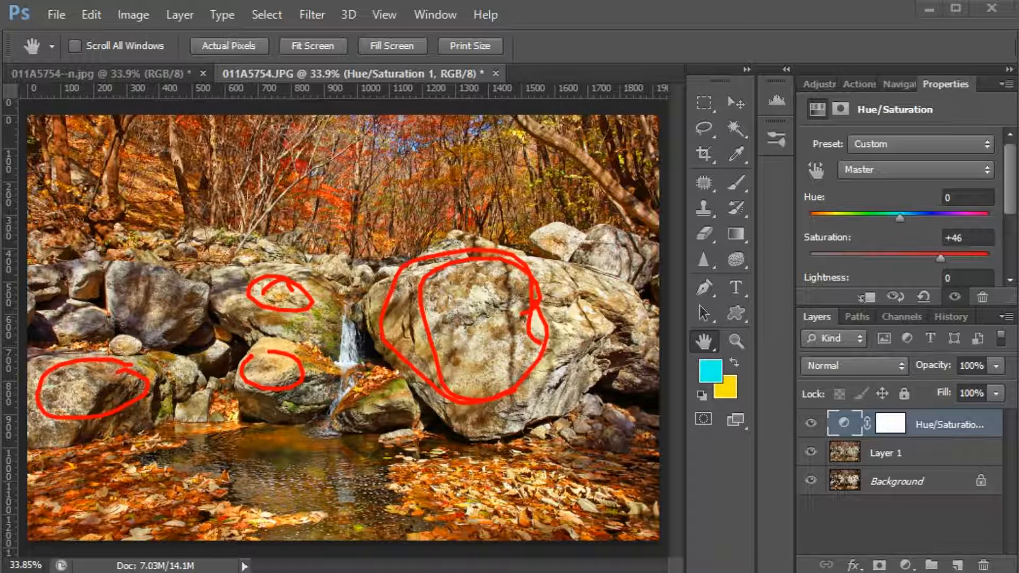
{"action": "mouse_move", "coordinate": [605, 462]}
{"action": "left_mouse_down"}
{"action": "mouse_move", "coordinate": [441, 449]}
{"action": "mouse_move", "coordinate": [584, 523]}
{"action": "mouse_move", "coordinate": [557, 462]}
{"action": "left_mouse_up"}
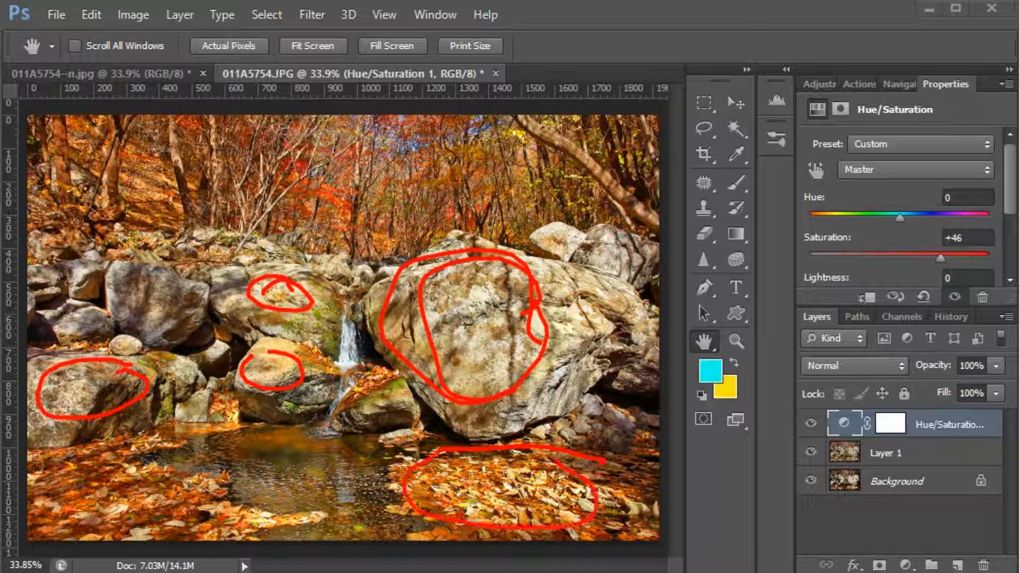
{"action": "mouse_move", "coordinate": [525, 370]}
{"action": "left_mouse_down"}
{"action": "mouse_move", "coordinate": [494, 293]}
{"action": "mouse_move", "coordinate": [522, 313]}
{"action": "mouse_move", "coordinate": [454, 283]}
{"action": "mouse_move", "coordinate": [488, 323]}
{"action": "left_mouse_up"}
{"action": "mouse_move", "coordinate": [602, 304]}
{"action": "left_mouse_down"}
{"action": "mouse_move", "coordinate": [587, 295]}
{"action": "mouse_move", "coordinate": [534, 304]}
{"action": "left_mouse_up"}
{"action": "left_click_drag", "start_coordinate": [572, 259], "coordinate": [534, 305]}
{"action": "left_click_drag", "start_coordinate": [534, 306], "coordinate": [577, 319]}
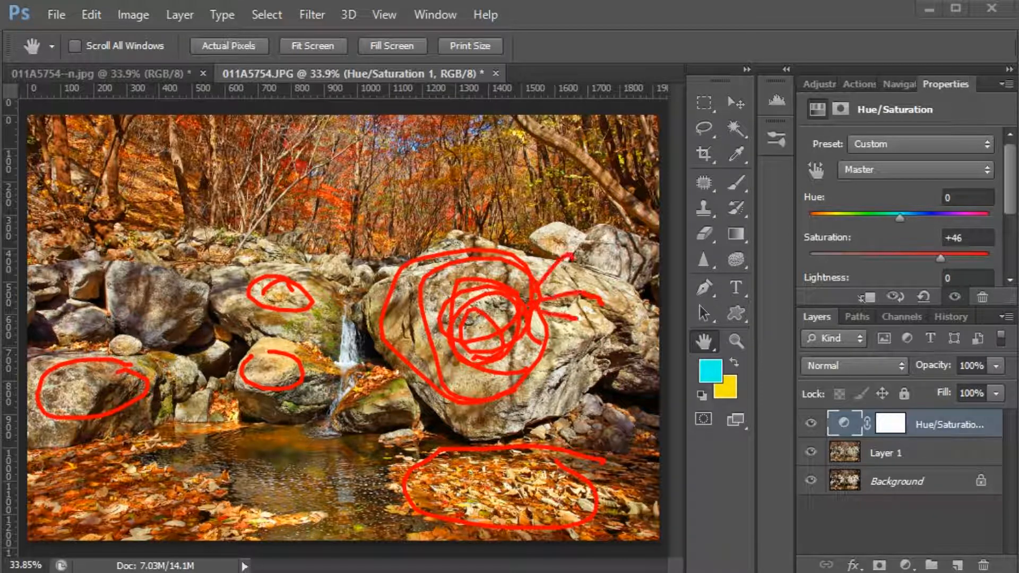
{"action": "left_click_drag", "start_coordinate": [42, 392], "coordinate": [105, 368]}
{"action": "key", "text": "Escape"}
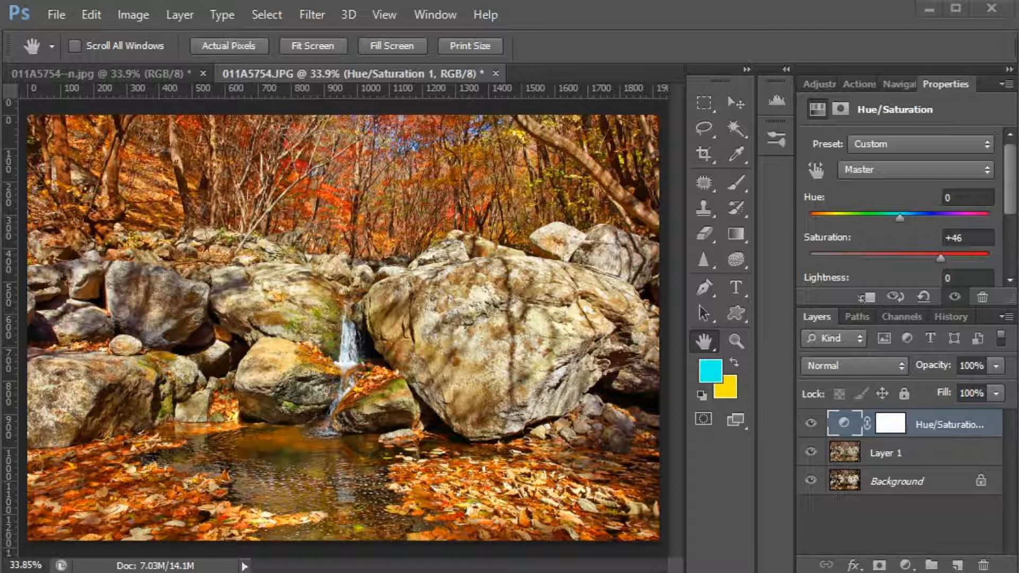
{"action": "mouse_move", "coordinate": [862, 410]}
{"action": "left_mouse_down"}
{"action": "mouse_move", "coordinate": [895, 445]}
{"action": "mouse_move", "coordinate": [878, 407]}
{"action": "left_mouse_up"}
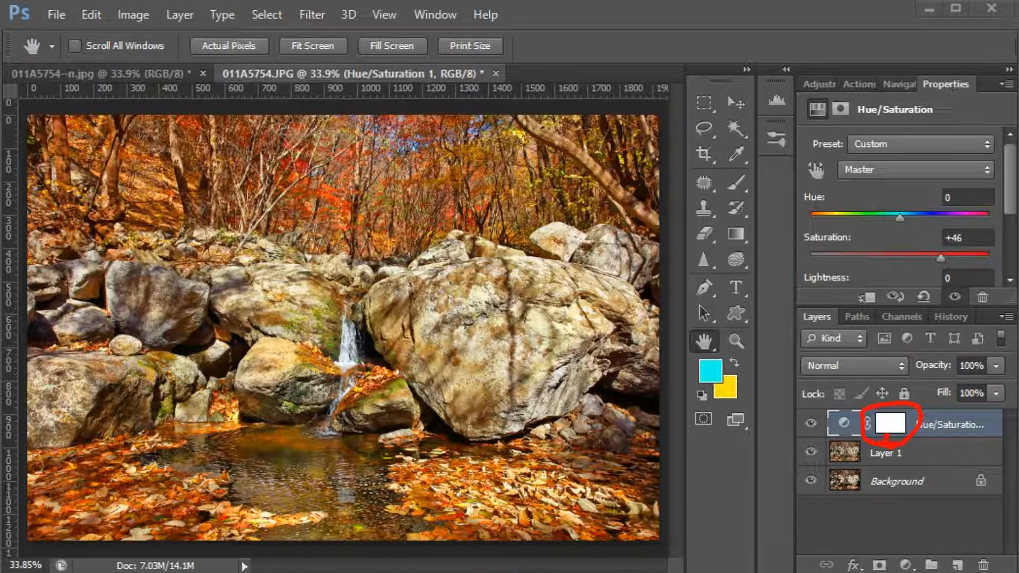
{"action": "left_click_drag", "start_coordinate": [841, 410], "coordinate": [847, 438]}
{"action": "left_click_drag", "start_coordinate": [899, 411], "coordinate": [875, 432]}
{"action": "key", "text": "Escape"}
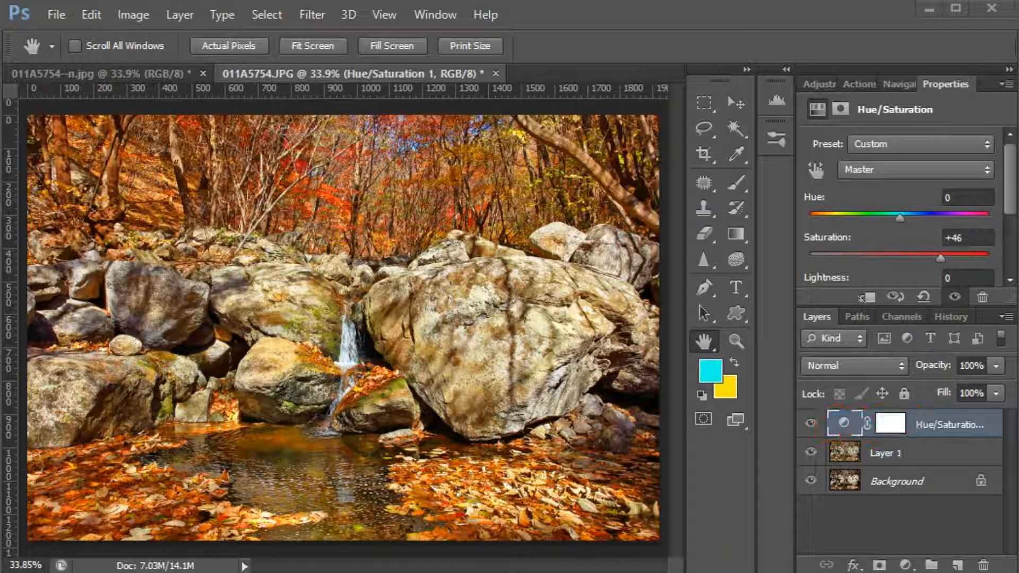
- Target the Hue/Saturation layer's mask and choose the Brush tool with black as the painting color
{"action": "left_click", "coordinate": [890, 423]}
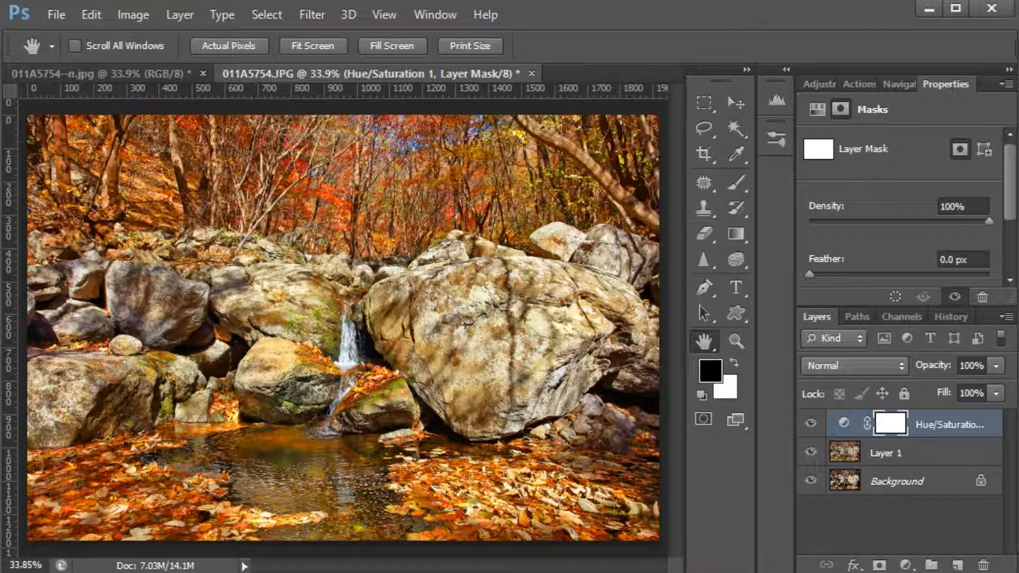
{"action": "left_click", "coordinate": [736, 183]}
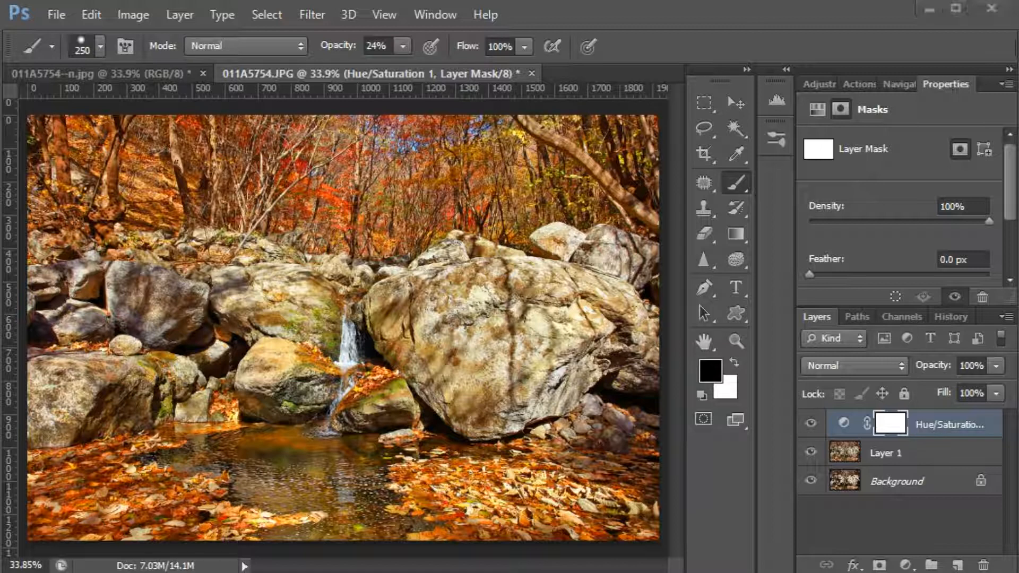
{"action": "mouse_move", "coordinate": [907, 440]}
{"action": "left_mouse_down"}
{"action": "mouse_move", "coordinate": [882, 434]}
{"action": "mouse_move", "coordinate": [926, 431]}
{"action": "left_mouse_up"}
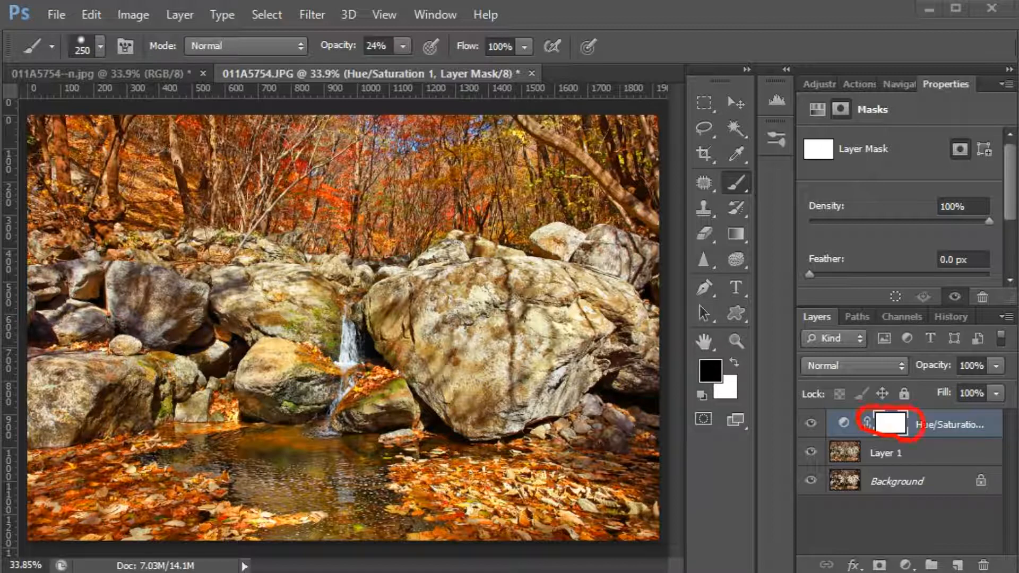
{"action": "mouse_move", "coordinate": [685, 378]}
{"action": "left_mouse_down"}
{"action": "mouse_move", "coordinate": [695, 357]}
{"action": "mouse_move", "coordinate": [728, 361]}
{"action": "mouse_move", "coordinate": [720, 381]}
{"action": "mouse_move", "coordinate": [684, 385]}
{"action": "mouse_move", "coordinate": [731, 360]}
{"action": "mouse_move", "coordinate": [722, 390]}
{"action": "left_mouse_up"}
{"action": "left_click_drag", "start_coordinate": [751, 192], "coordinate": [723, 171]}
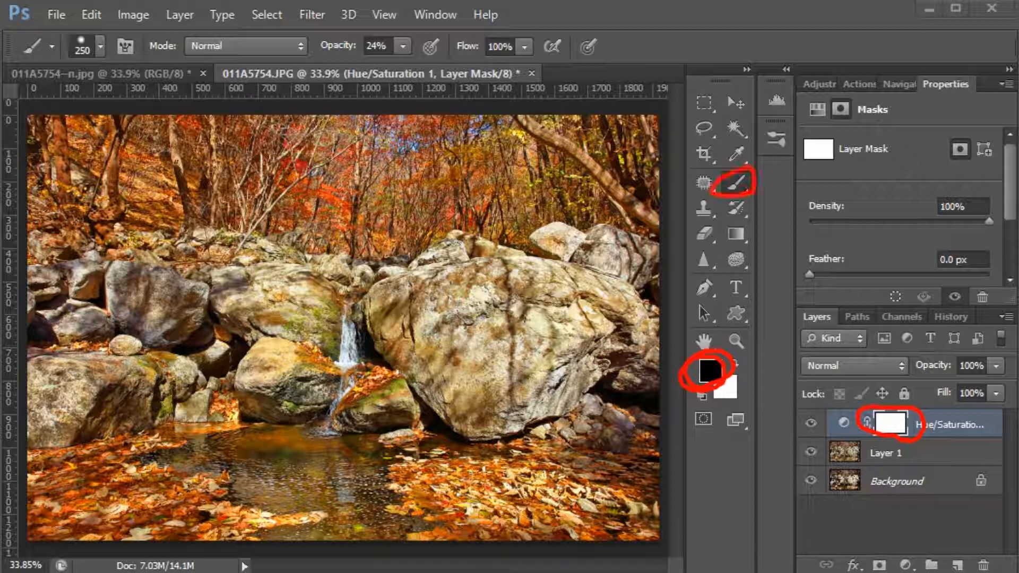
{"action": "key", "text": "Escape"}
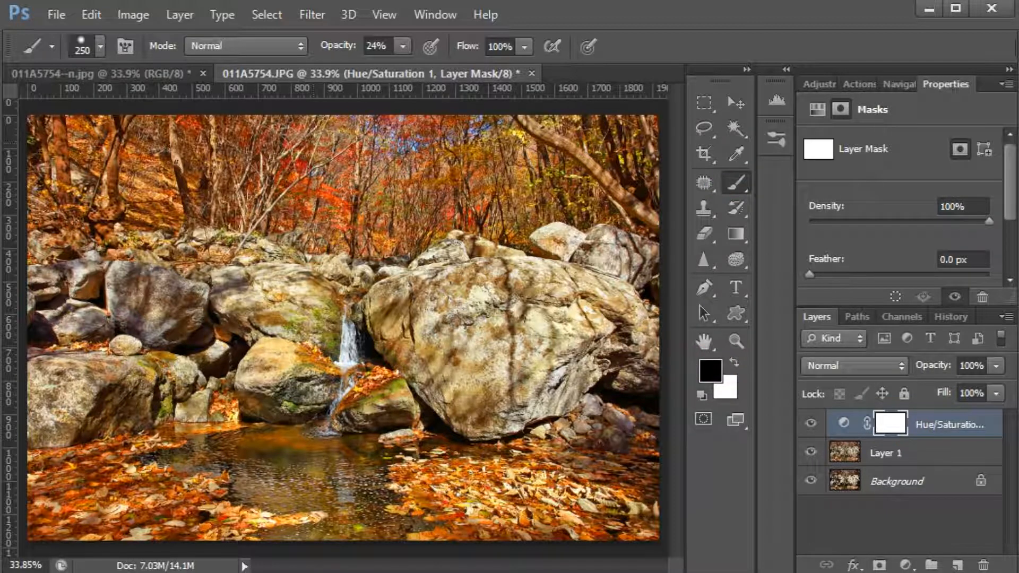
- Paint black over the rocks on the Hue/Saturation mask with the 250 px brush at 24% opacity to reduce their saturation
{"action": "left_click", "coordinate": [100, 46]}
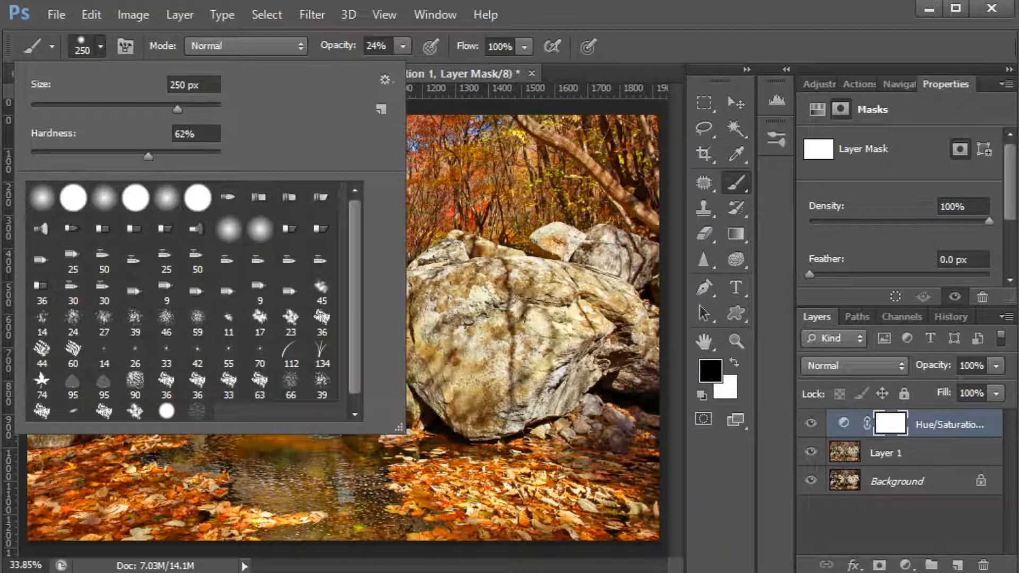
{"action": "key", "text": "Return"}
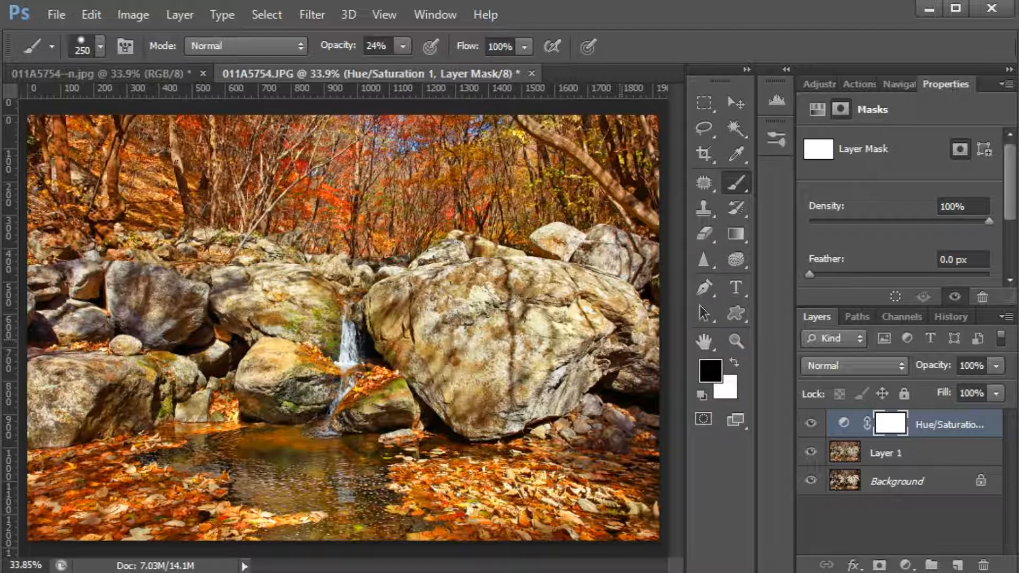
{"action": "mouse_move", "coordinate": [592, 335]}
{"action": "left_mouse_down"}
{"action": "mouse_move", "coordinate": [552, 292]}
{"action": "mouse_move", "coordinate": [478, 269]}
{"action": "mouse_move", "coordinate": [413, 340]}
{"action": "left_mouse_up"}
{"action": "left_click_drag", "start_coordinate": [636, 296], "coordinate": [611, 398]}
{"action": "mouse_move", "coordinate": [552, 398]}
{"action": "left_mouse_down"}
{"action": "mouse_move", "coordinate": [426, 309]}
{"action": "mouse_move", "coordinate": [449, 307]}
{"action": "left_mouse_up"}
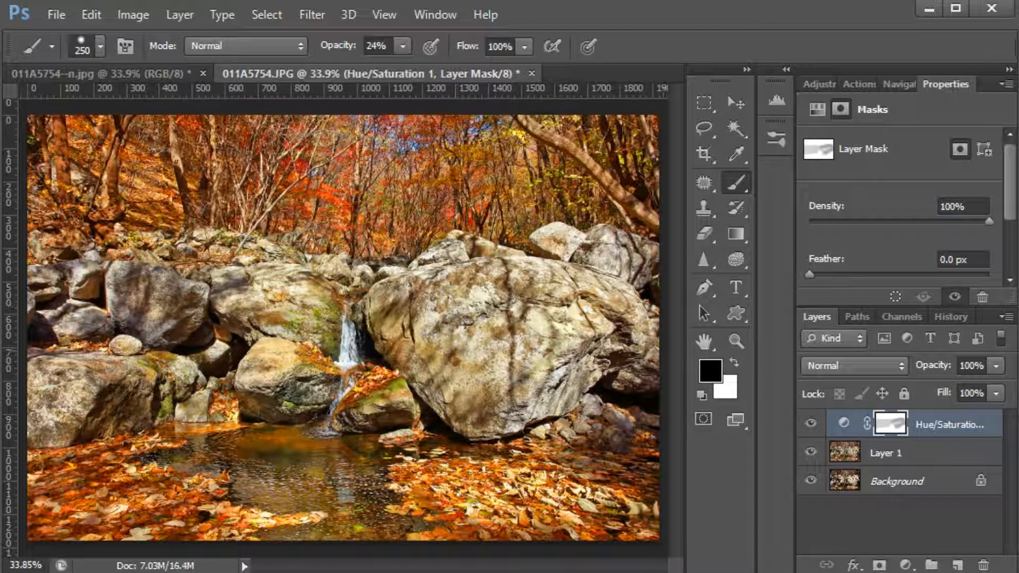
- With the layer mask displayed on its own, darken the rock areas with more black strokes at 24% opacity, and return to the photo
{"action": "key", "text": "alt"}
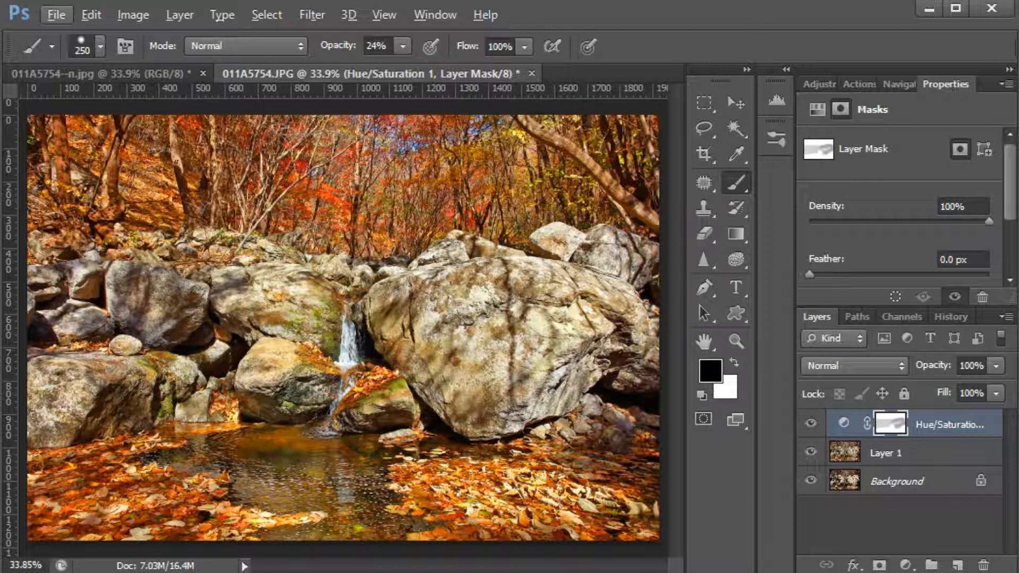
{"action": "key", "text": "alt"}
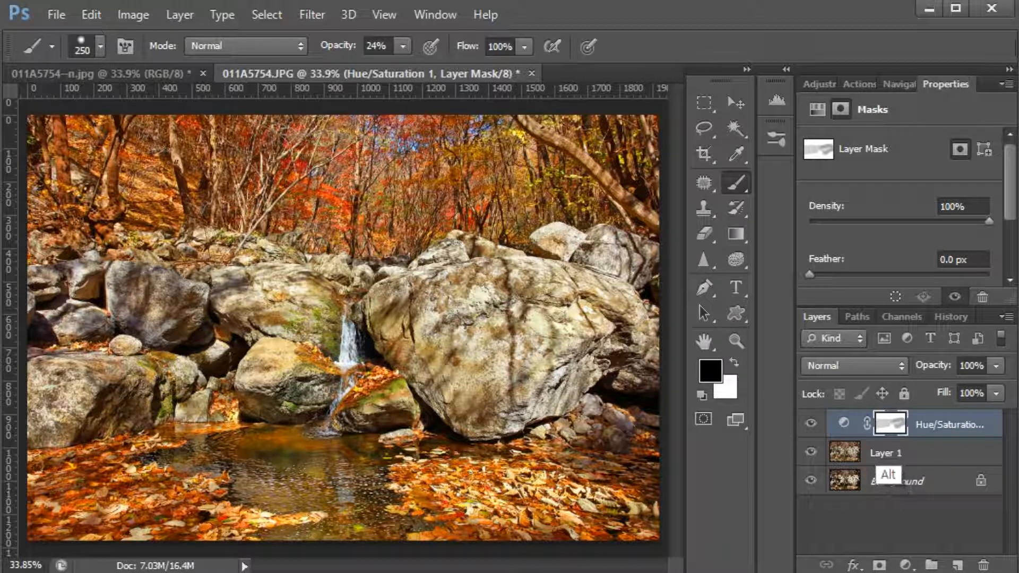
{"action": "left_click", "coordinate": [891, 424], "text": "alt"}
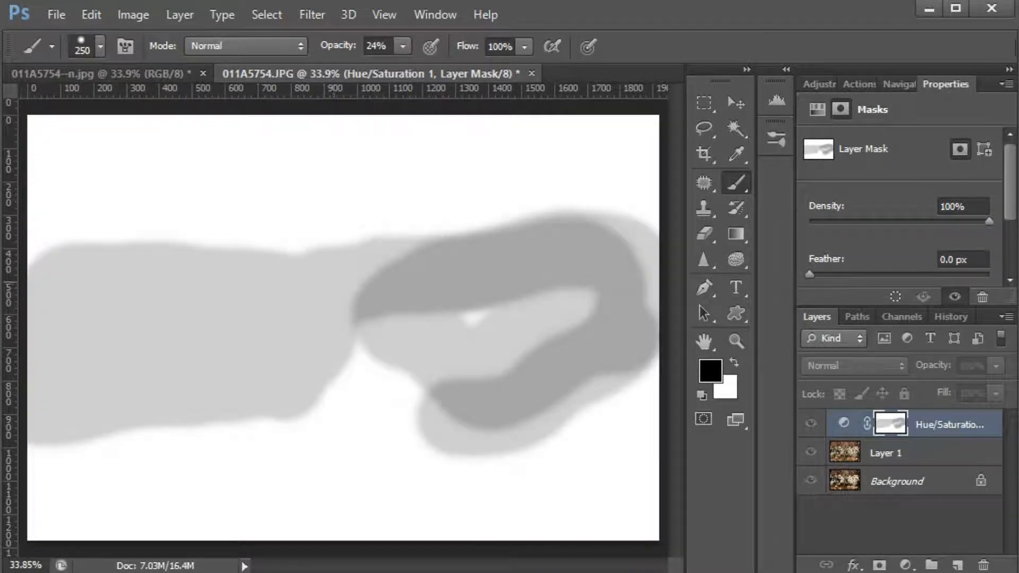
{"action": "mouse_move", "coordinate": [366, 279]}
{"action": "left_mouse_down"}
{"action": "mouse_move", "coordinate": [80, 280]}
{"action": "mouse_move", "coordinate": [56, 326]}
{"action": "mouse_move", "coordinate": [277, 343]}
{"action": "left_mouse_up"}
{"action": "mouse_move", "coordinate": [339, 334]}
{"action": "left_mouse_down"}
{"action": "mouse_move", "coordinate": [310, 367]}
{"action": "mouse_move", "coordinate": [242, 384]}
{"action": "mouse_move", "coordinate": [37, 372]}
{"action": "left_mouse_up"}
{"action": "mouse_move", "coordinate": [362, 304]}
{"action": "left_mouse_down"}
{"action": "mouse_move", "coordinate": [396, 341]}
{"action": "mouse_move", "coordinate": [584, 297]}
{"action": "mouse_move", "coordinate": [578, 228]}
{"action": "mouse_move", "coordinate": [627, 350]}
{"action": "mouse_move", "coordinate": [440, 425]}
{"action": "left_mouse_up"}
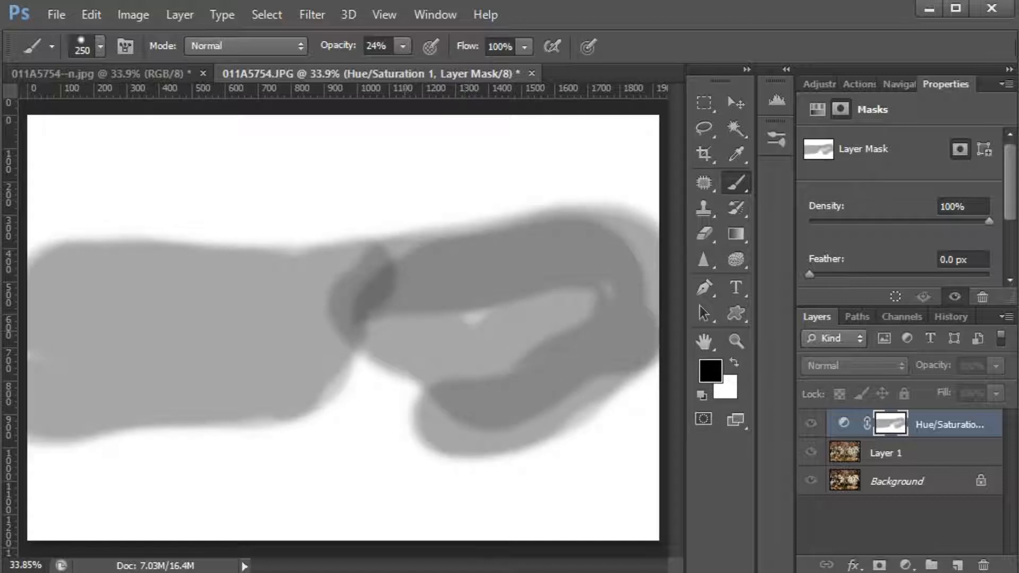
{"action": "left_click_drag", "start_coordinate": [552, 312], "coordinate": [398, 333]}
{"action": "mouse_move", "coordinate": [367, 268]}
{"action": "left_mouse_down"}
{"action": "mouse_move", "coordinate": [128, 273]}
{"action": "mouse_move", "coordinate": [266, 382]}
{"action": "mouse_move", "coordinate": [48, 414]}
{"action": "mouse_move", "coordinate": [298, 396]}
{"action": "left_mouse_up"}
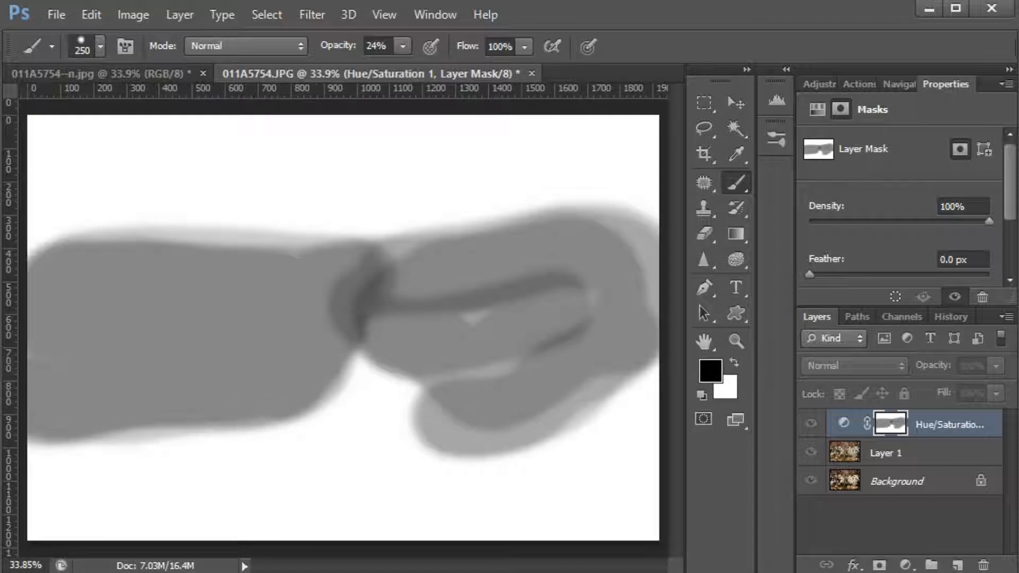
{"action": "key", "text": "alt"}
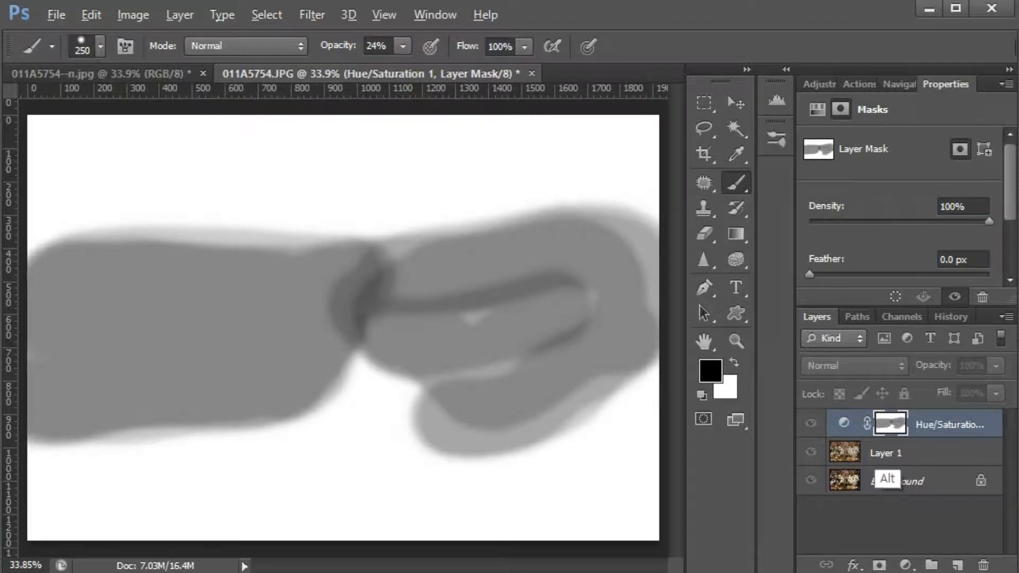
{"action": "left_click", "coordinate": [890, 423], "text": "alt"}
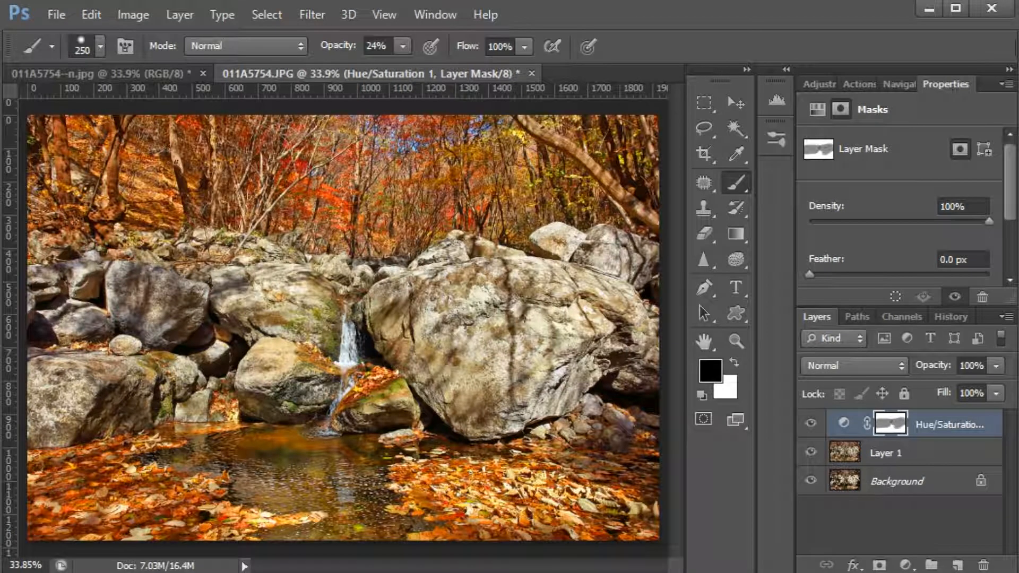
- Compare the photo with the masked Hue/Saturation layer hidden and shown, leaving the layer visible
{"action": "left_click", "coordinate": [810, 423]}
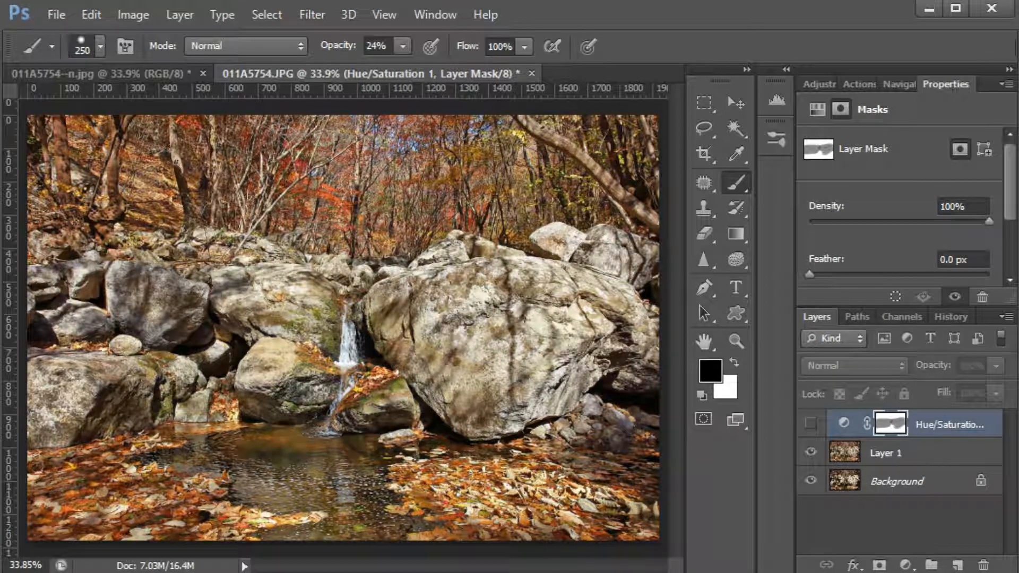
{"action": "left_click", "coordinate": [810, 423]}
{"action": "left_click", "coordinate": [811, 423]}
{"action": "left_click", "coordinate": [810, 423]}
{"action": "left_click", "coordinate": [810, 423]}
{"action": "left_click", "coordinate": [811, 423]}
{"action": "left_click", "coordinate": [810, 423]}
{"action": "left_click", "coordinate": [810, 423]}
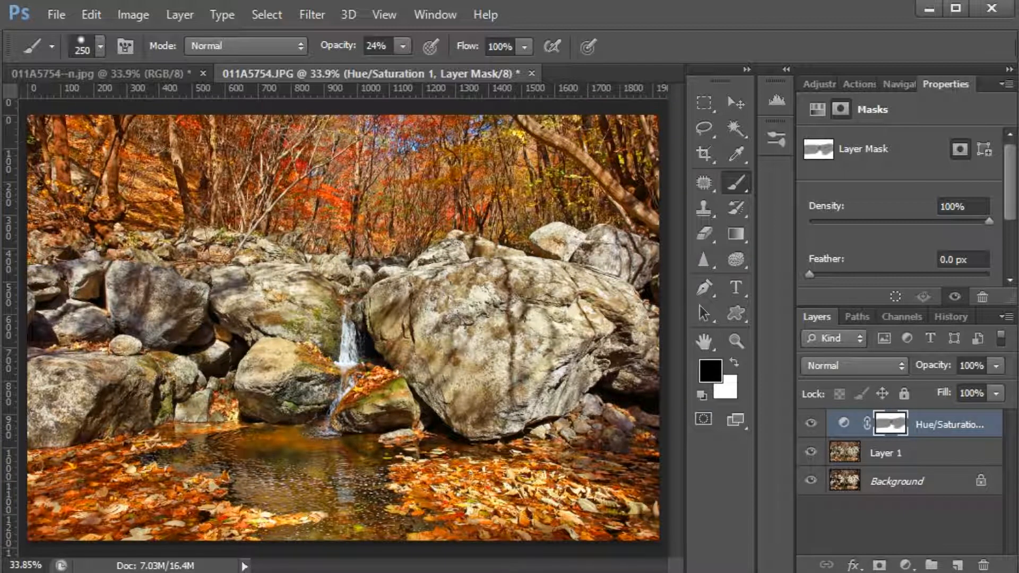
{"action": "key", "text": "ctrl+2"}
{"action": "mouse_move", "coordinate": [96, 390]}
{"action": "left_mouse_down"}
{"action": "mouse_move", "coordinate": [86, 362]}
{"action": "mouse_move", "coordinate": [79, 386]}
{"action": "left_mouse_up"}
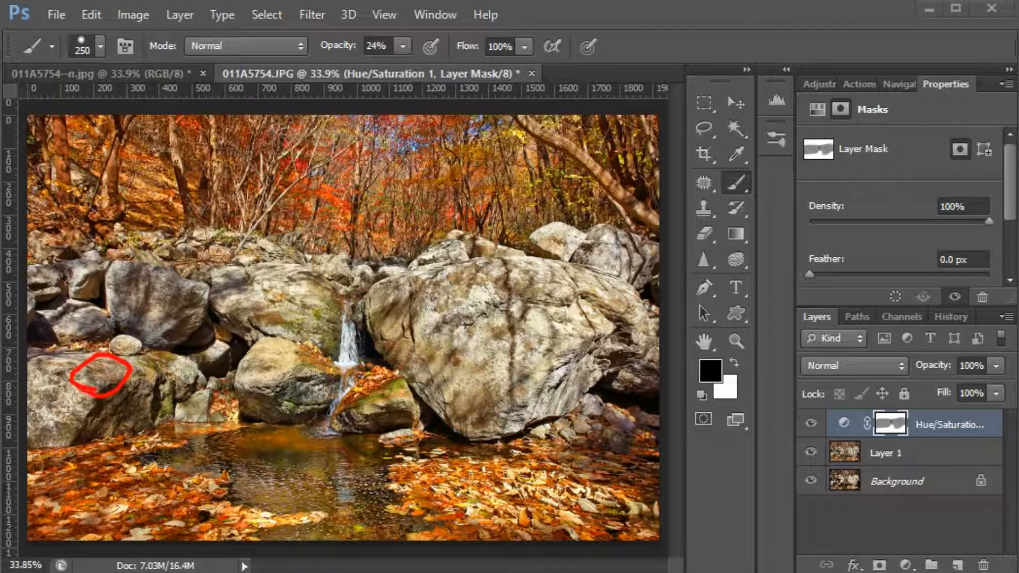
{"action": "key", "text": "Escape"}
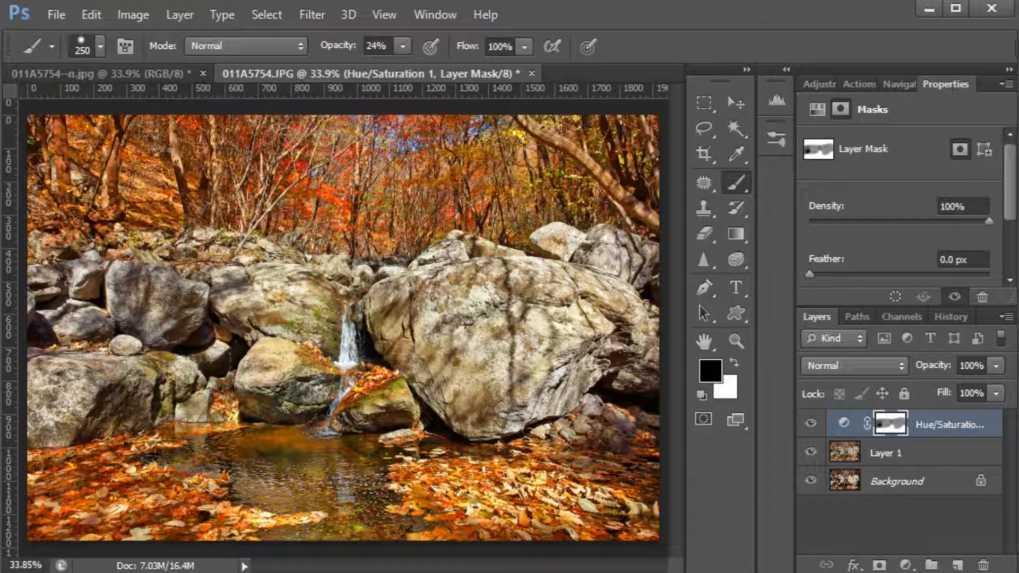
- Toggle the Hue/Saturation layer's visibility to check the foliage and rock colors without and with the boost, leaving it shown
{"action": "left_click", "coordinate": [811, 423]}
{"action": "left_click", "coordinate": [810, 423]}
{"action": "left_click", "coordinate": [810, 423]}
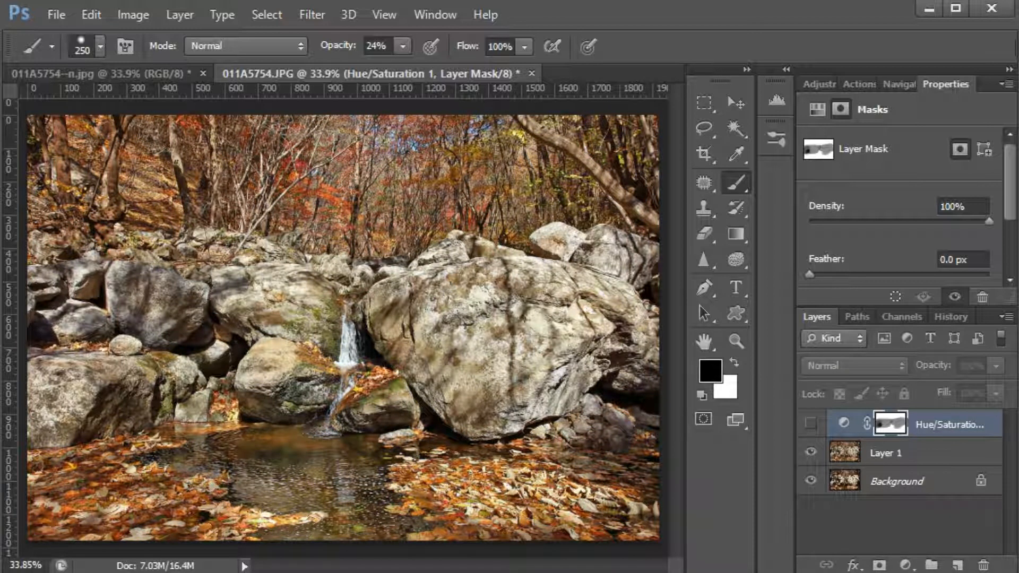
{"action": "left_click", "coordinate": [811, 423]}
{"action": "left_click", "coordinate": [810, 423]}
{"action": "left_click", "coordinate": [810, 423]}
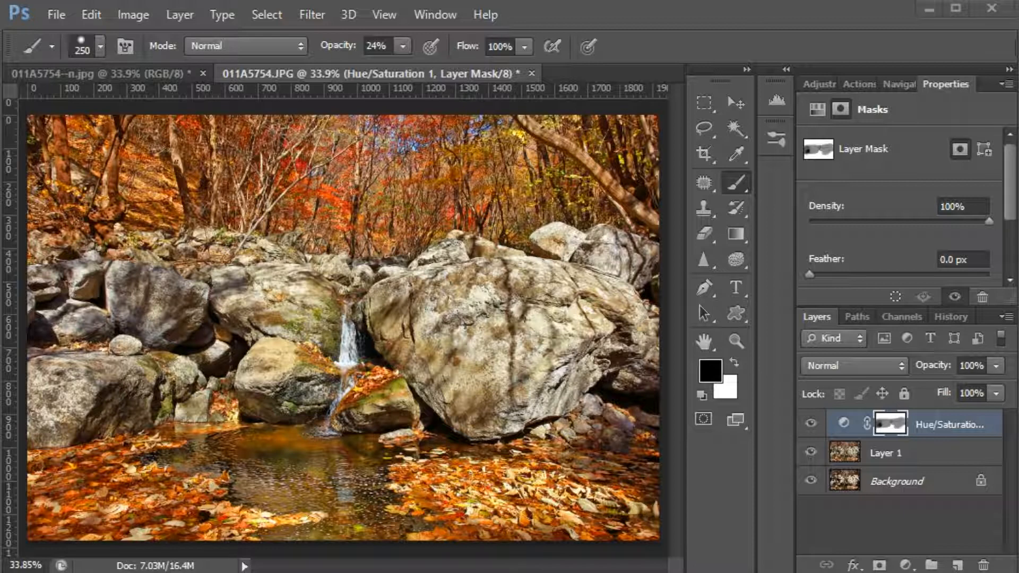
{"action": "left_click_drag", "start_coordinate": [837, 469], "coordinate": [885, 468]}
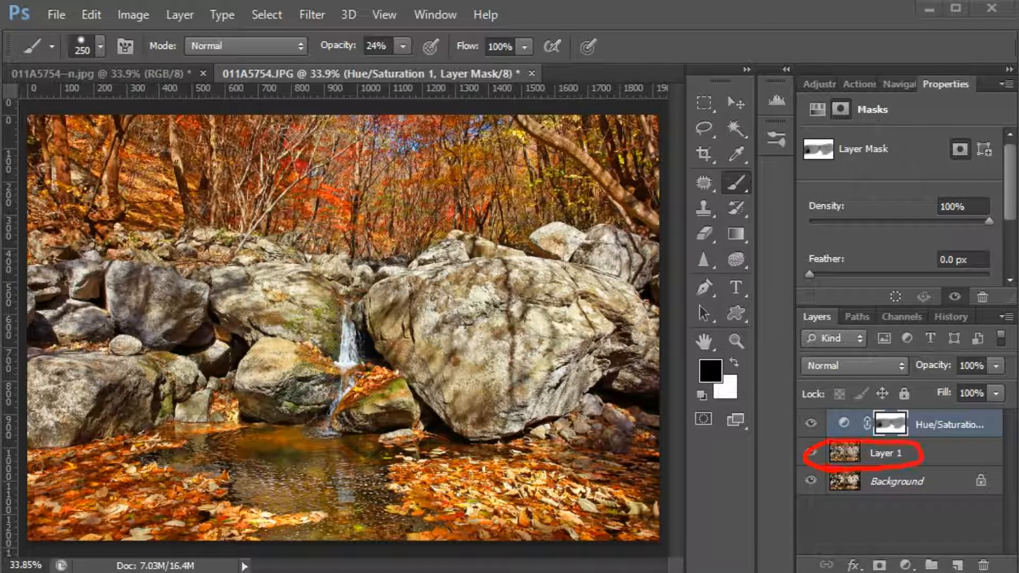
{"action": "mouse_move", "coordinate": [866, 435]}
{"action": "left_mouse_down"}
{"action": "mouse_move", "coordinate": [841, 408]}
{"action": "mouse_move", "coordinate": [895, 436]}
{"action": "mouse_move", "coordinate": [898, 412]}
{"action": "mouse_move", "coordinate": [930, 424]}
{"action": "mouse_move", "coordinate": [828, 416]}
{"action": "mouse_move", "coordinate": [906, 421]}
{"action": "left_mouse_up"}
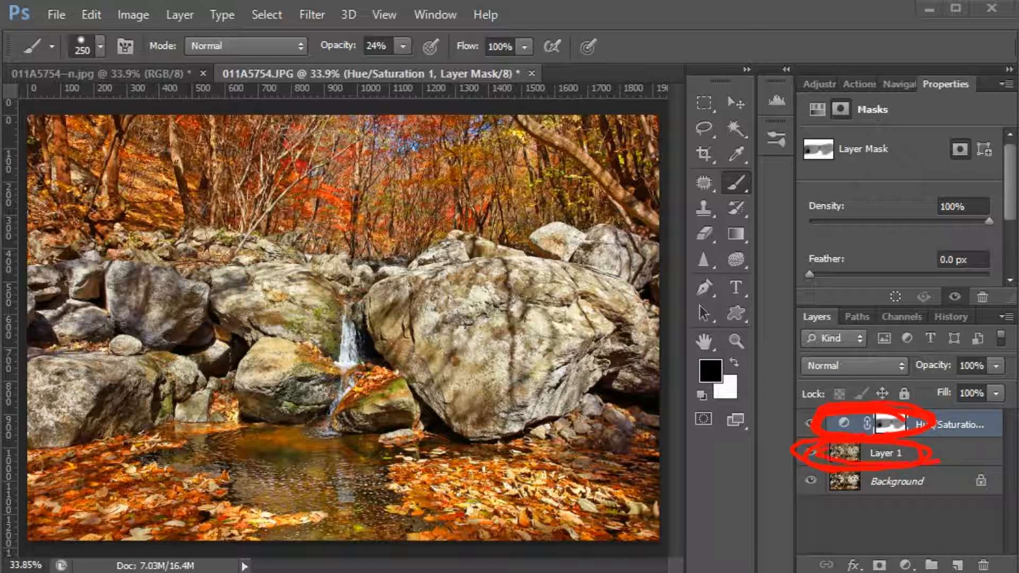
{"action": "key", "text": "Escape"}
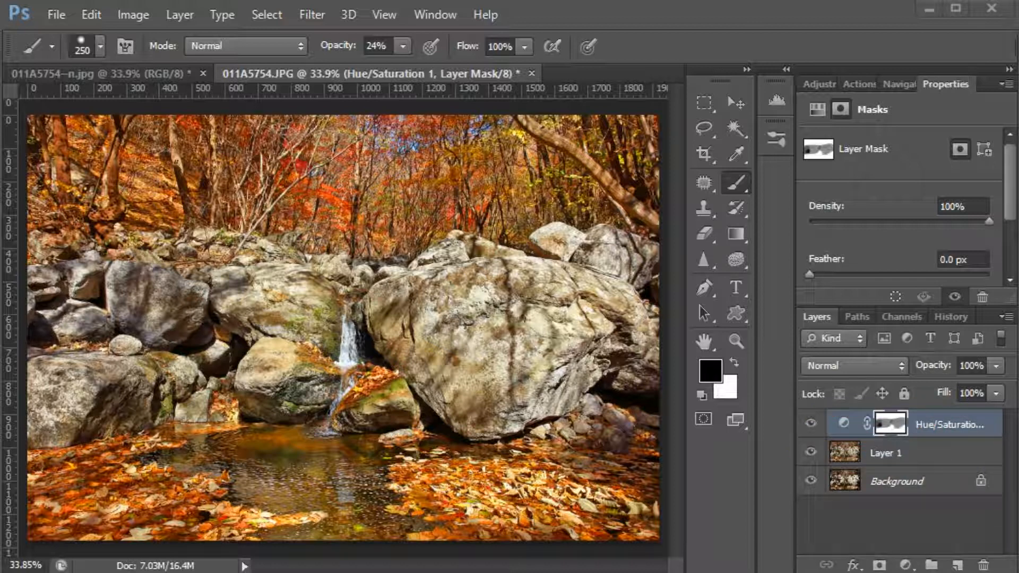
- On Layer 1, lasso an area about 400 px wide over the leaves left of the pool, with the feather set to 0 px
{"action": "left_click", "coordinate": [885, 453]}
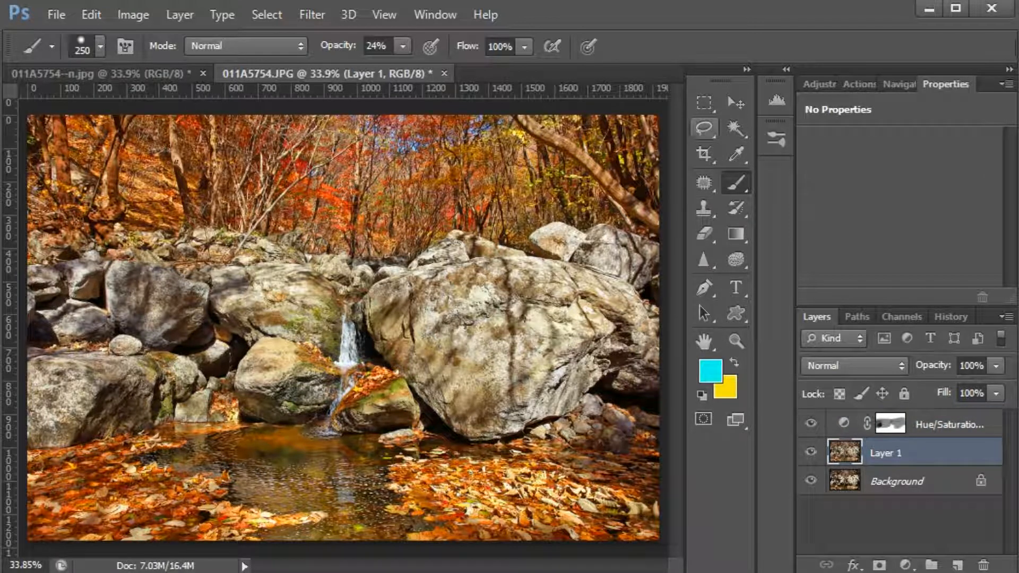
{"action": "left_click", "coordinate": [703, 128]}
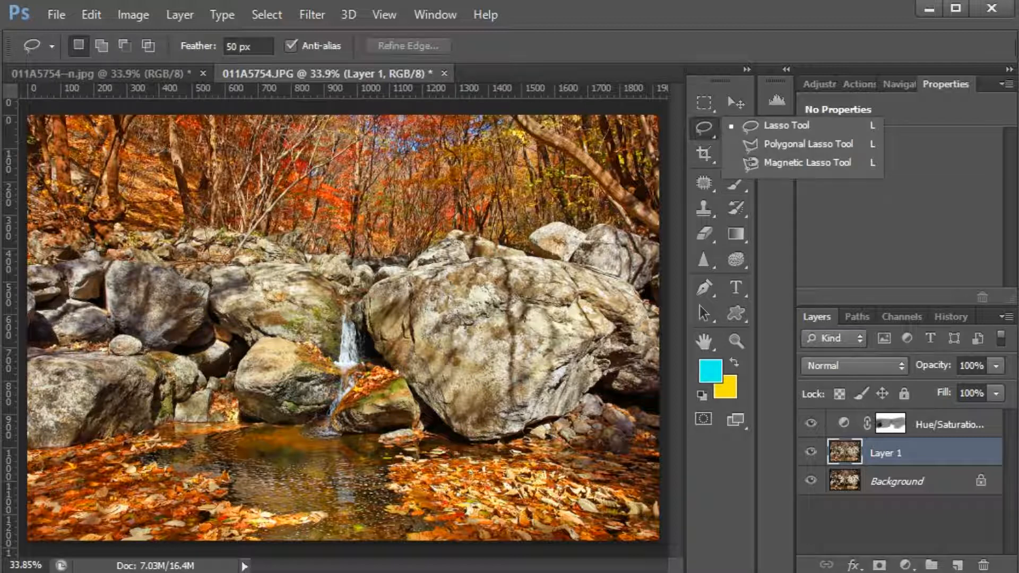
{"action": "key", "text": "Escape"}
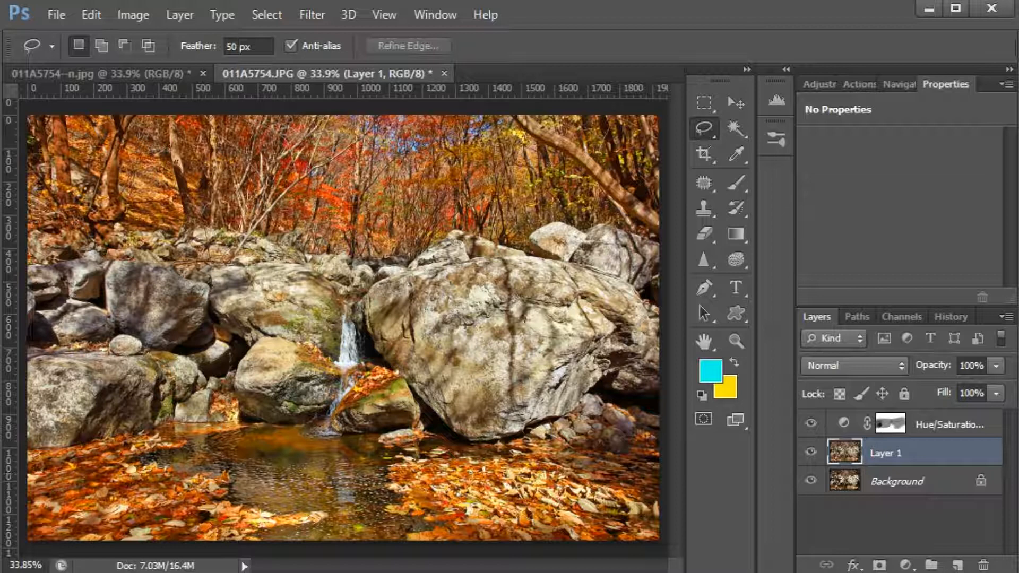
{"action": "double_click", "coordinate": [231, 46]}
{"action": "type", "text": "0"}
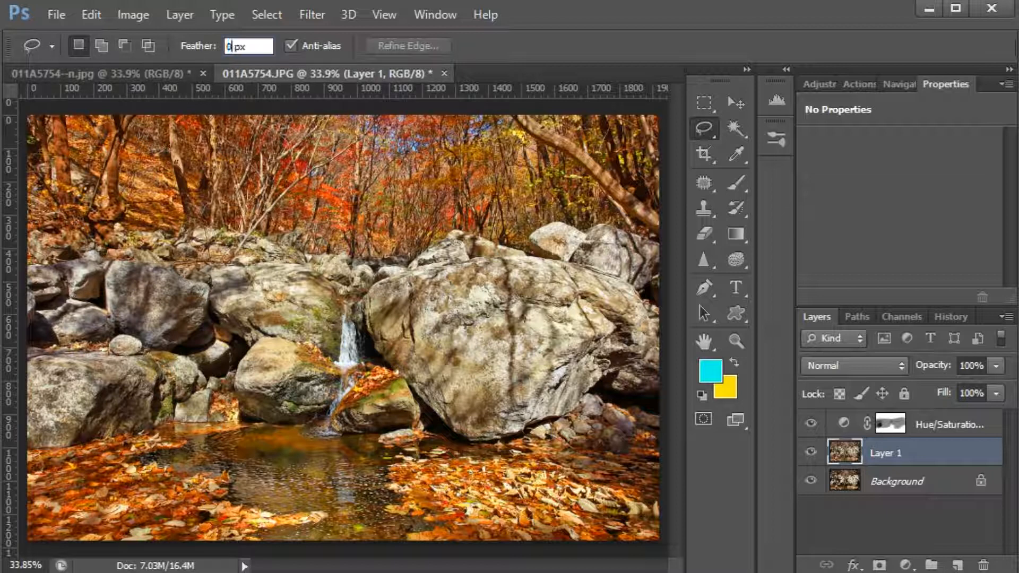
{"action": "key", "text": "Return"}
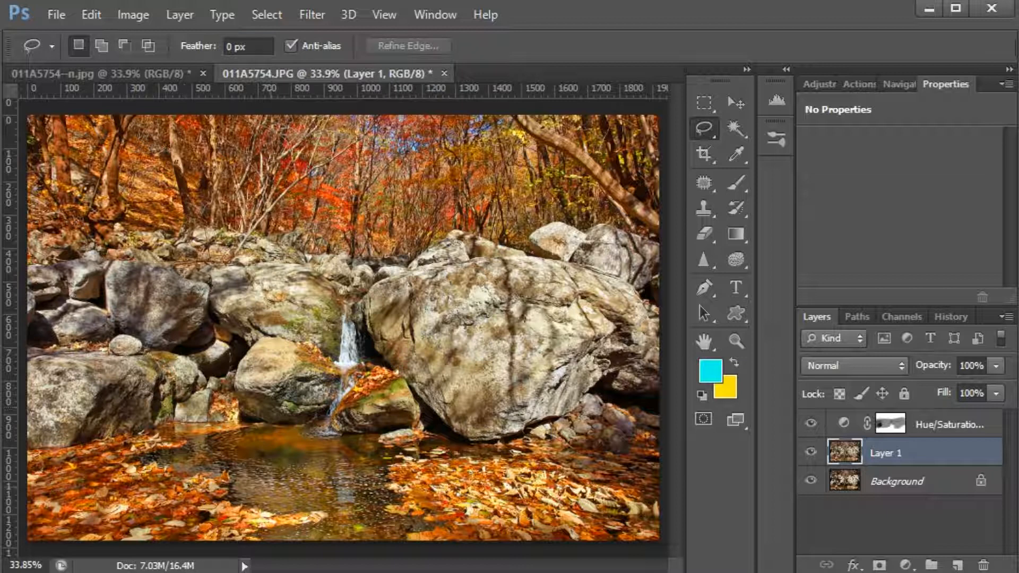
{"action": "mouse_move", "coordinate": [133, 480]}
{"action": "left_mouse_down"}
{"action": "mouse_move", "coordinate": [139, 447]}
{"action": "mouse_move", "coordinate": [170, 428]}
{"action": "mouse_move", "coordinate": [238, 448]}
{"action": "mouse_move", "coordinate": [266, 479]}
{"action": "mouse_move", "coordinate": [152, 514]}
{"action": "left_mouse_up"}
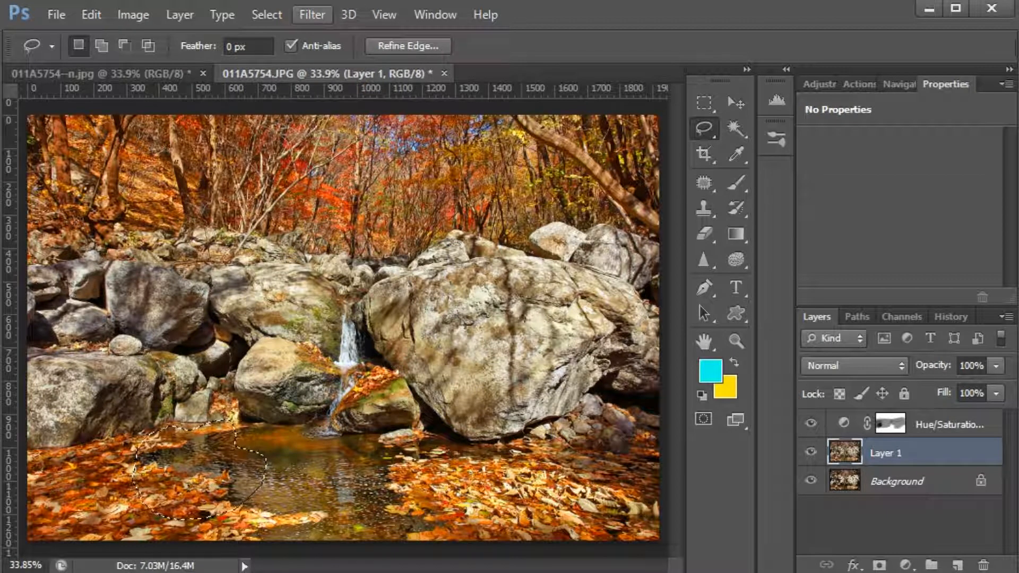
- Apply the Twirl filter to the selected leaves at an angle of -500°, and deselect the area
{"action": "left_click", "coordinate": [312, 15]}
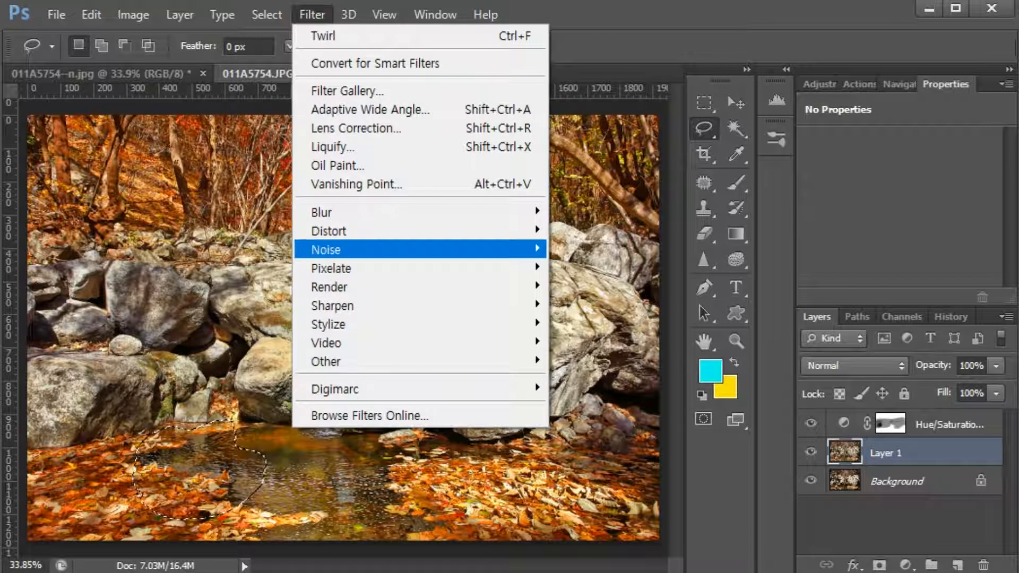
{"action": "mouse_move", "coordinate": [414, 231]}
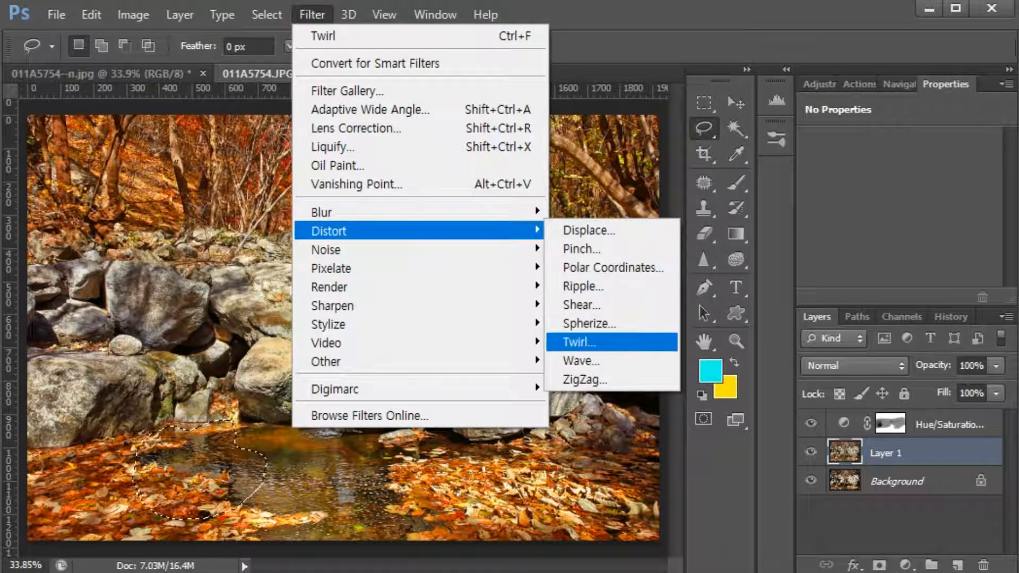
{"action": "left_click", "coordinate": [581, 342]}
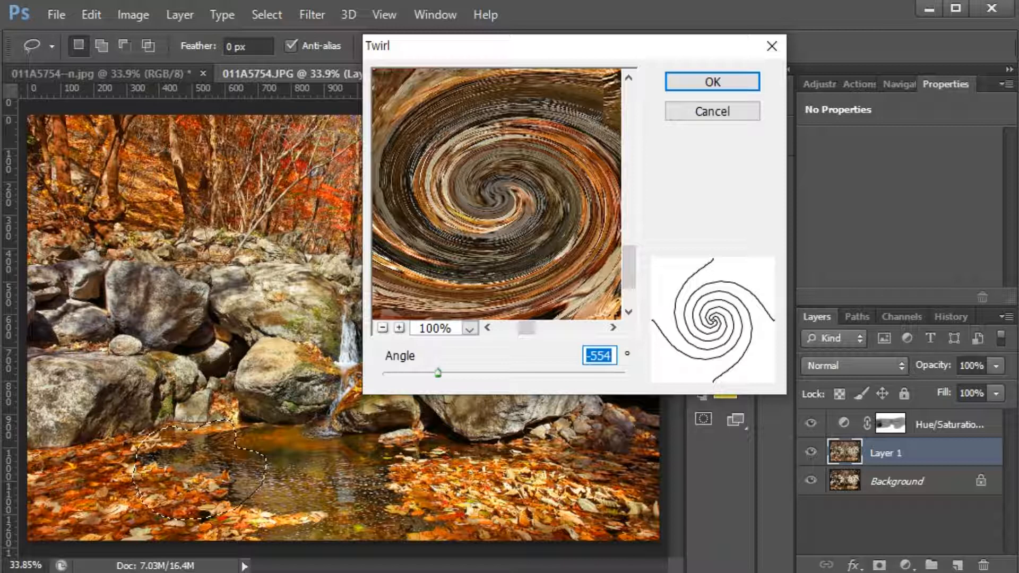
{"action": "key", "text": "BackSpace"}
{"action": "type", "text": "-500"}
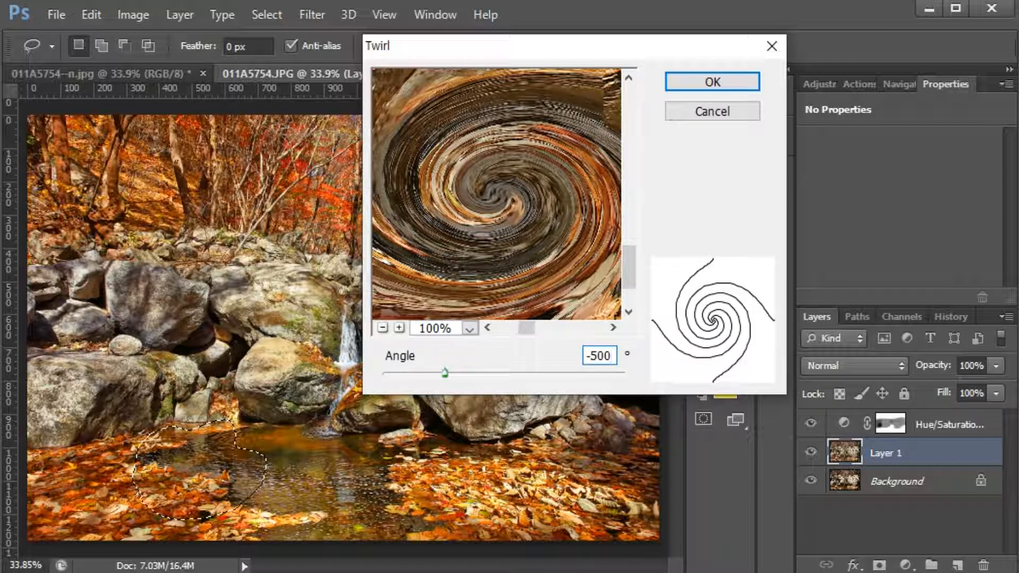
{"action": "key", "text": "Return"}
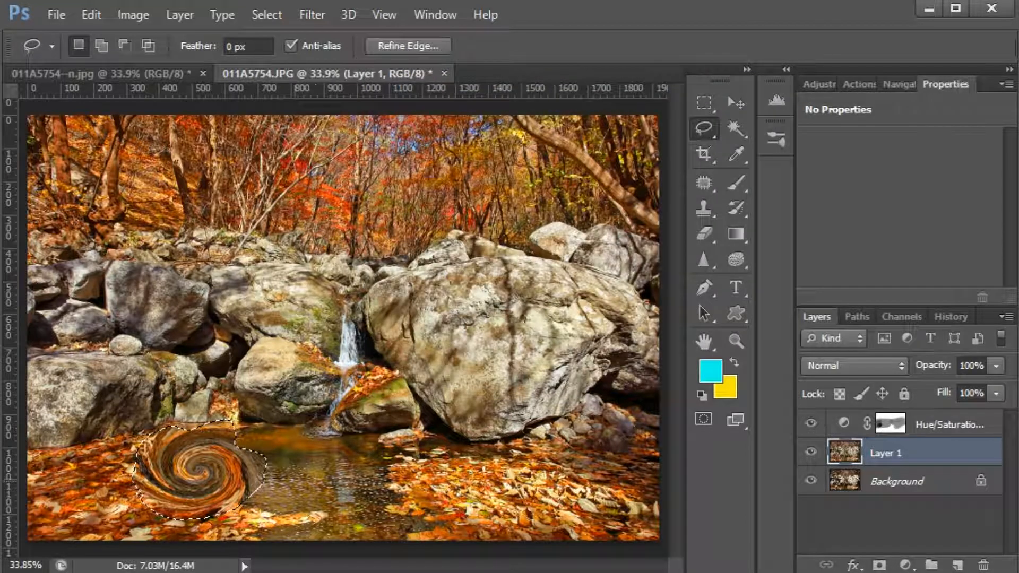
{"action": "key", "text": "ctrl+d"}
{"action": "key", "text": "ctrl+plus"}
{"action": "key", "text": "ctrl+plus"}
{"action": "left_click_drag", "start_coordinate": [269, 427], "coordinate": [394, 386]}
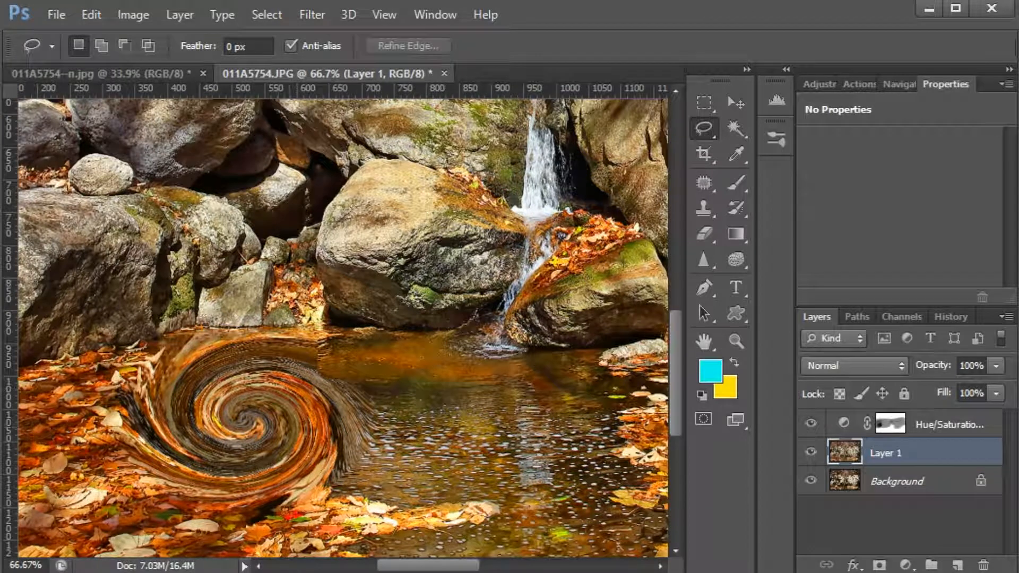
- Set the Lasso tool's feather to 50 px and outline a round area of leaves below the large boulder
{"action": "left_click", "coordinate": [236, 46]}
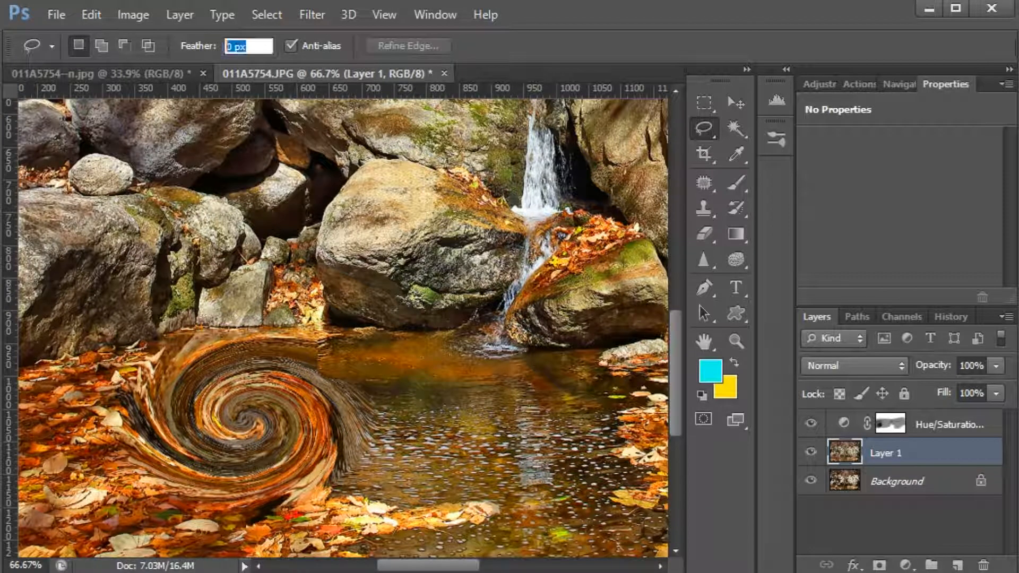
{"action": "type", "text": "50"}
{"action": "key", "text": "Return"}
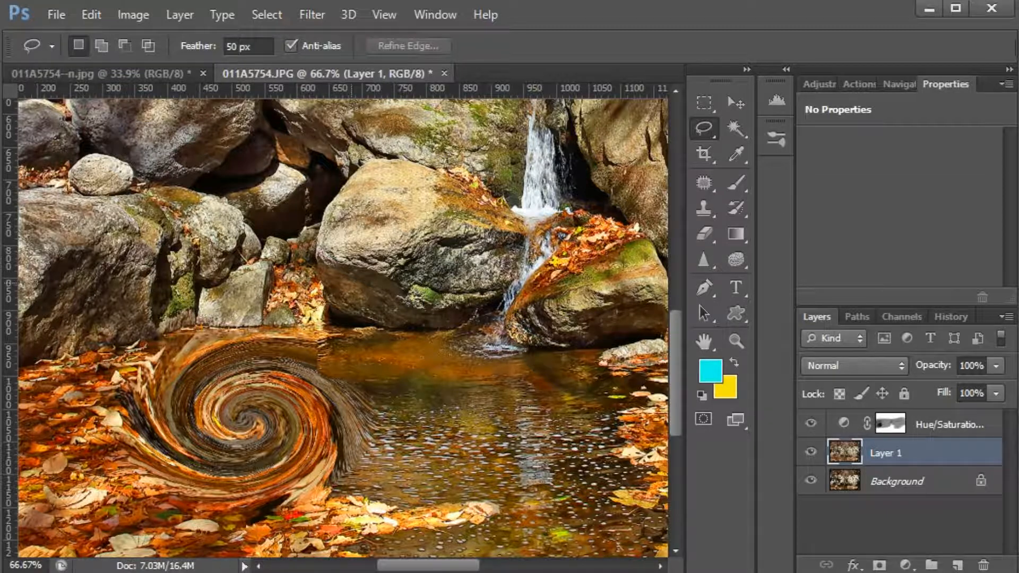
{"action": "left_click_drag", "start_coordinate": [291, 382], "coordinate": [187, 354]}
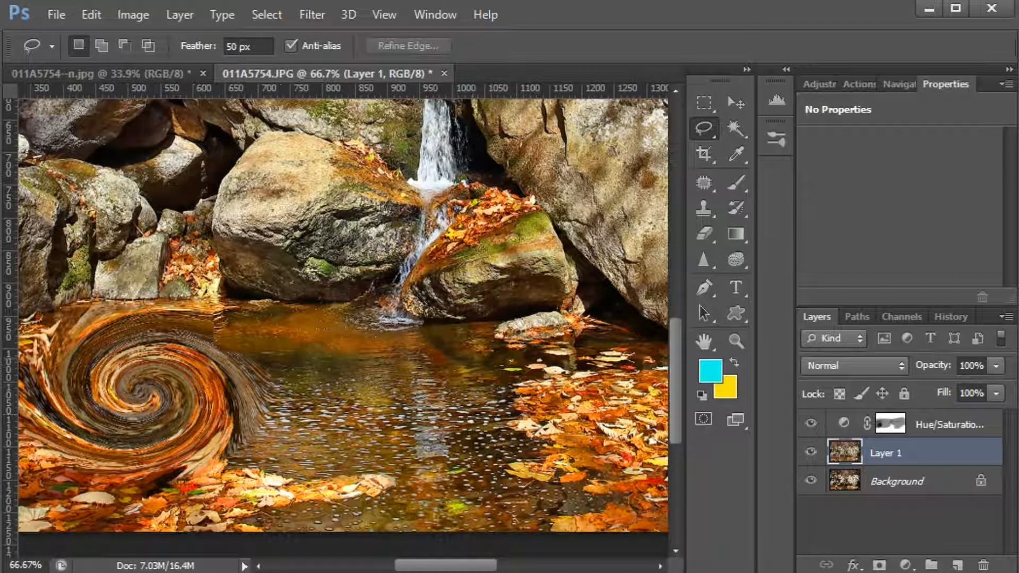
{"action": "scroll", "coordinate": [416, 471], "scroll_direction": "down", "scroll_amount": 1}
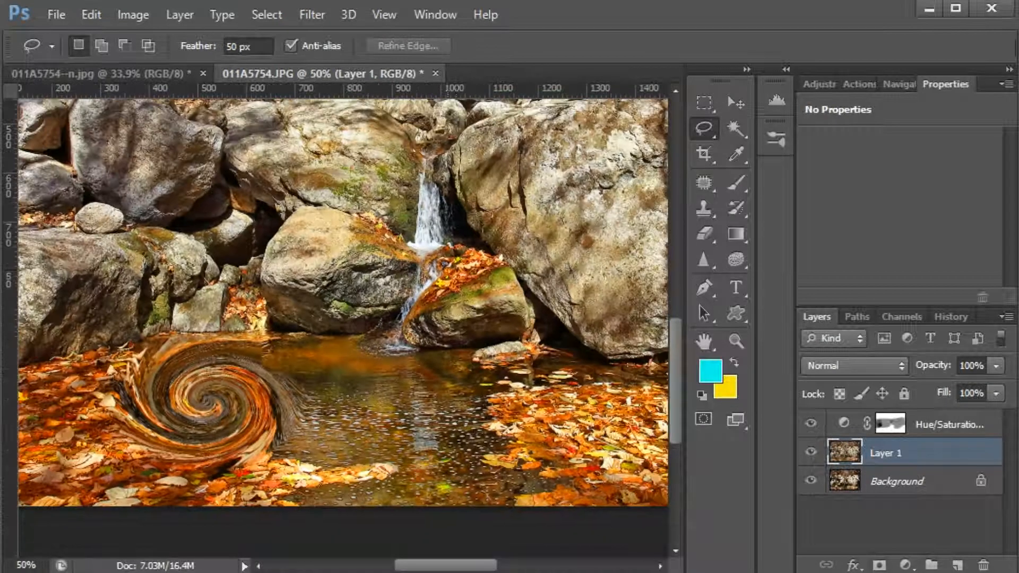
{"action": "double_click", "coordinate": [704, 342]}
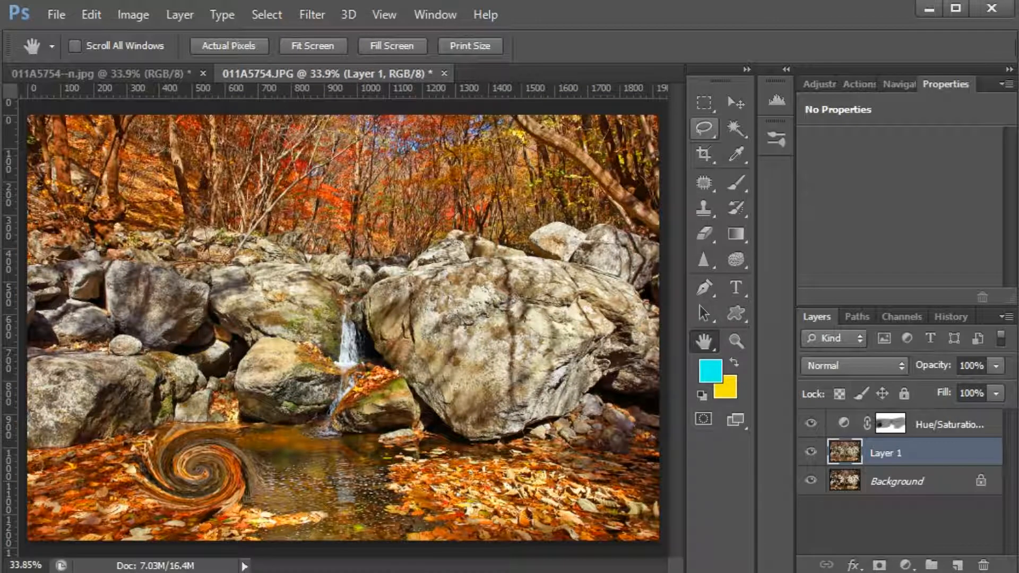
{"action": "left_click", "coordinate": [704, 127]}
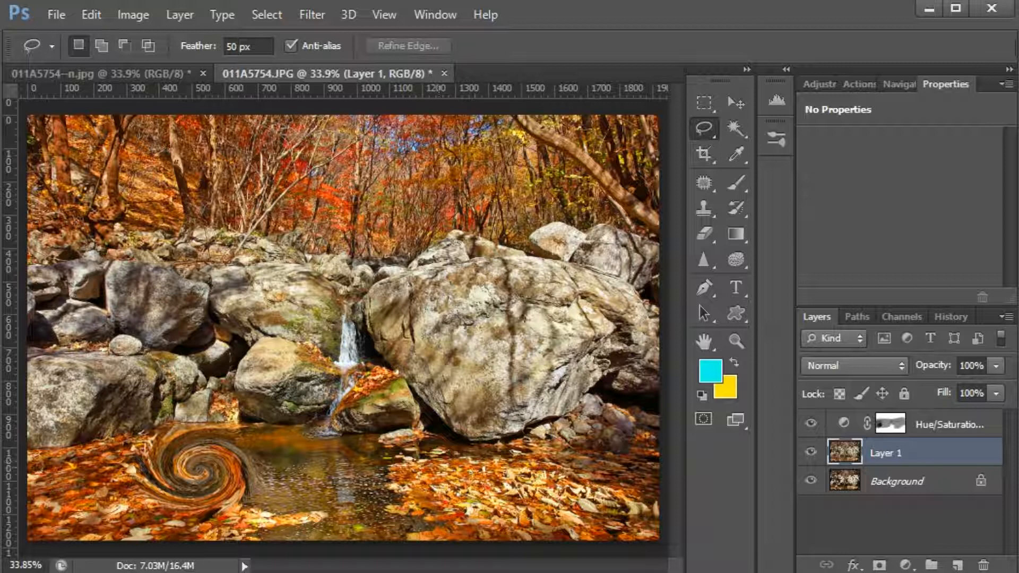
{"action": "mouse_move", "coordinate": [573, 450]}
{"action": "left_mouse_down"}
{"action": "mouse_move", "coordinate": [455, 455]}
{"action": "mouse_move", "coordinate": [461, 510]}
{"action": "mouse_move", "coordinate": [587, 496]}
{"action": "mouse_move", "coordinate": [576, 452]}
{"action": "left_mouse_up"}
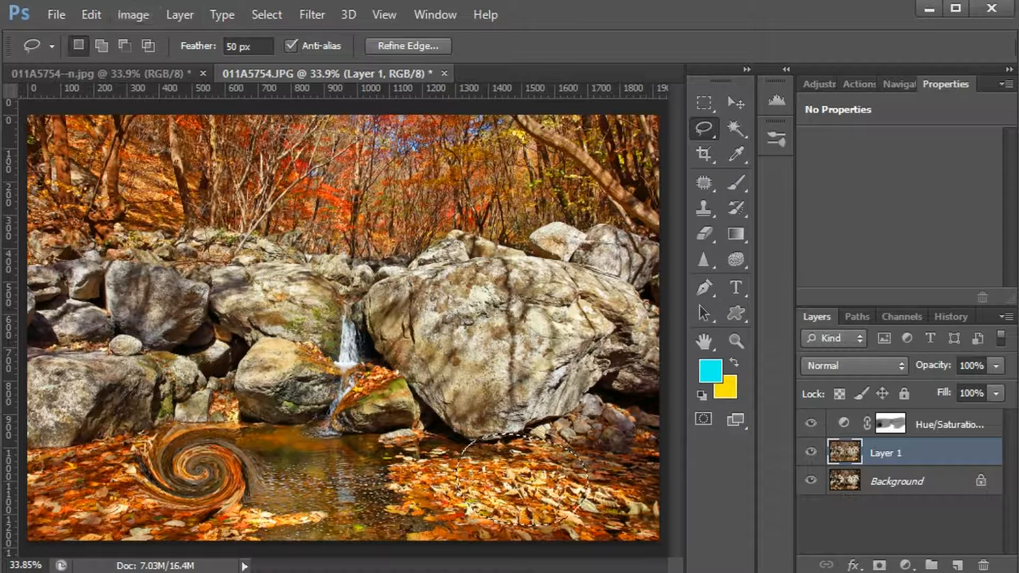
- Apply the Twirl filter to the feathered selection below the boulder at an angle of 500°
{"action": "left_click", "coordinate": [312, 15]}
{"action": "mouse_move", "coordinate": [266, 14]}
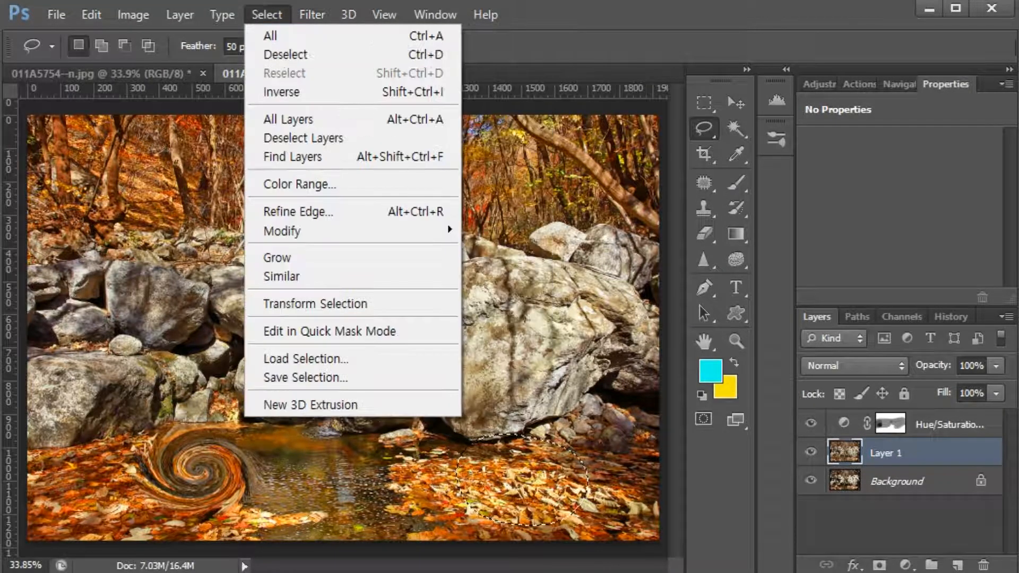
{"action": "mouse_move", "coordinate": [312, 14]}
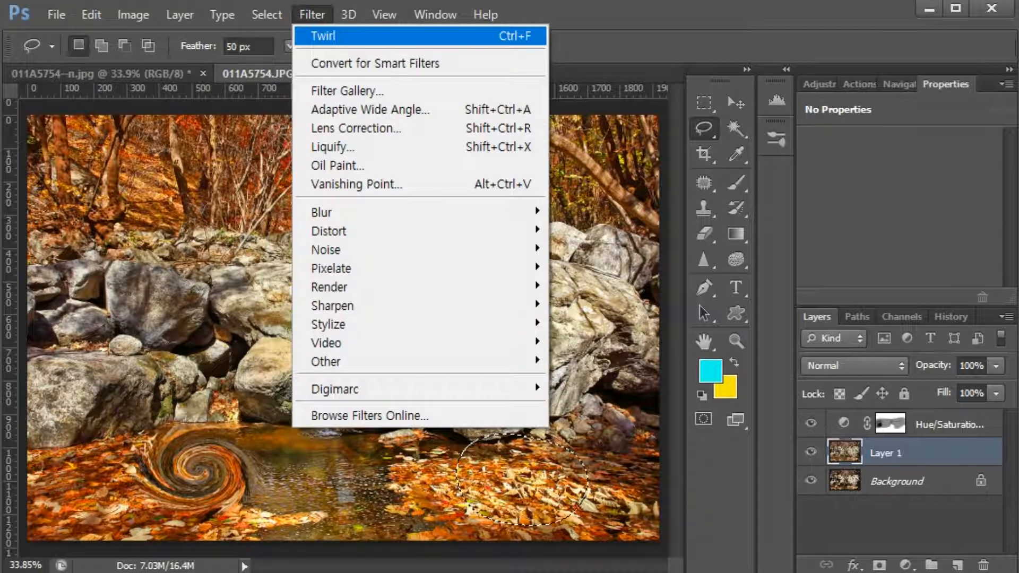
{"action": "mouse_move", "coordinate": [372, 230]}
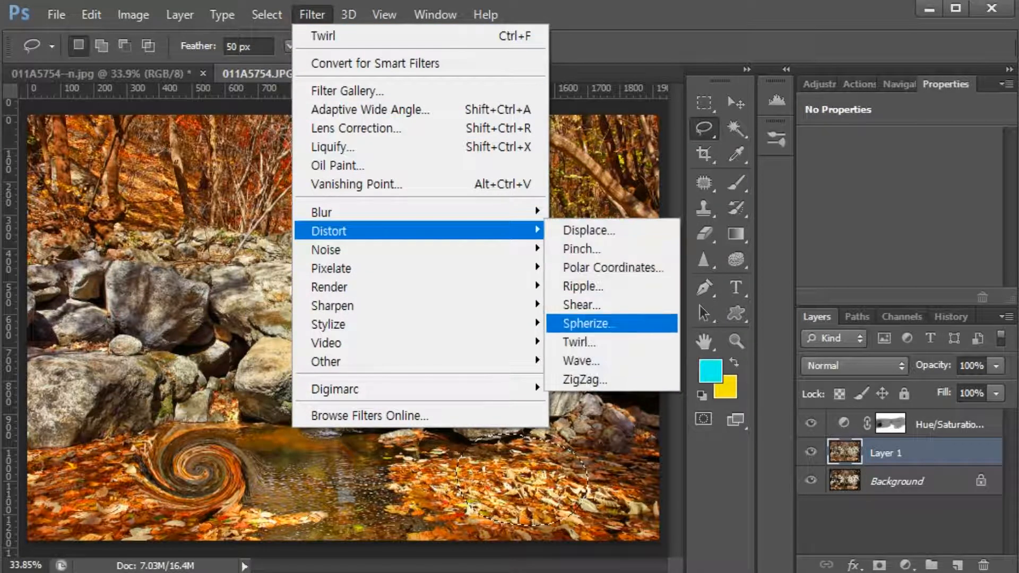
{"action": "left_click", "coordinate": [579, 343]}
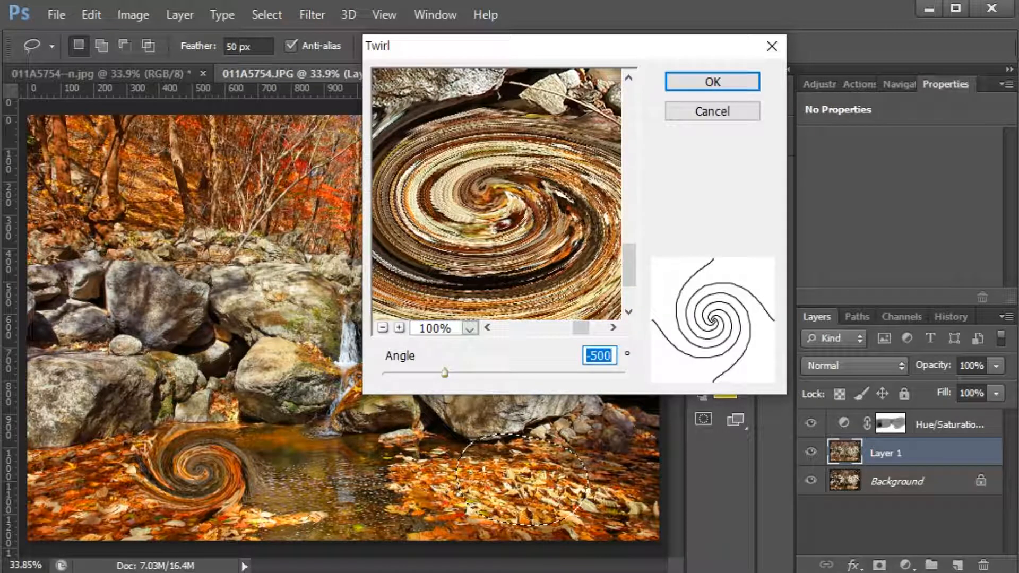
{"action": "type", "text": "500"}
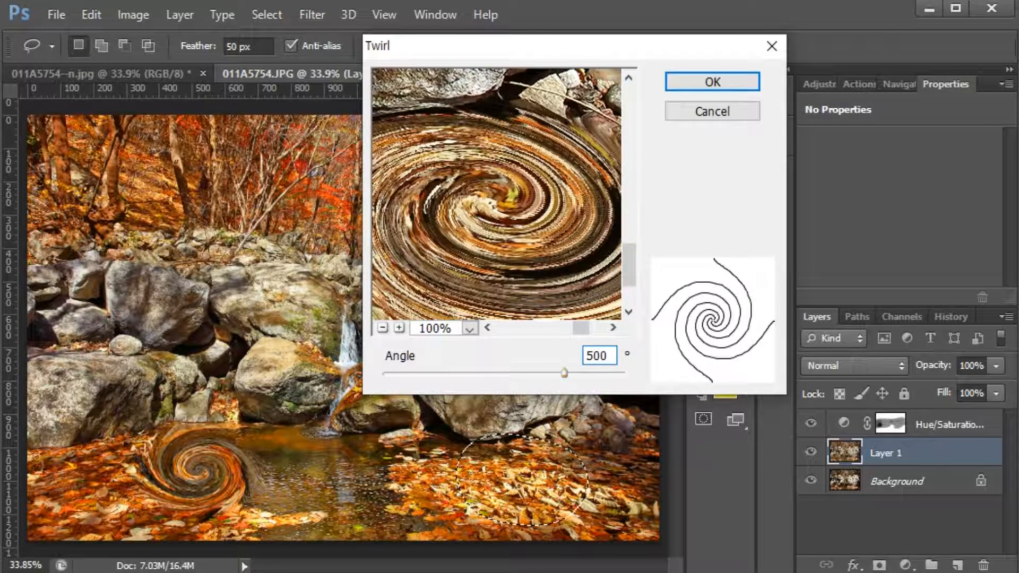
{"action": "key", "text": "Return"}
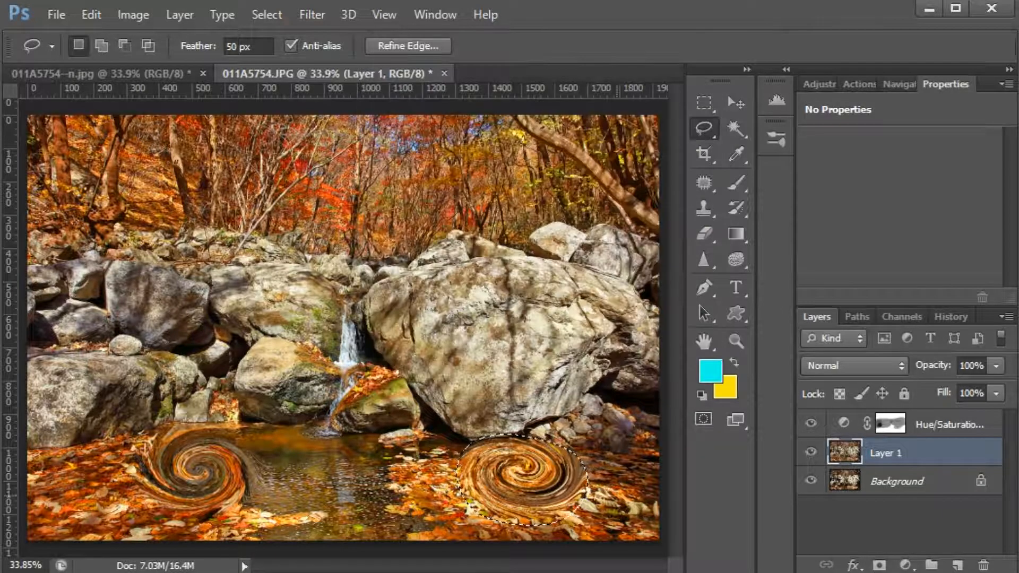
- Clear the selection and examine the edges of the unfeathered and feathered swirls
{"action": "left_click", "coordinate": [617, 497]}
{"action": "left_click", "coordinate": [460, 501], "text": "ctrl"}
{"action": "left_click", "coordinate": [455, 497], "text": "ctrl"}
{"action": "left_click_drag", "start_coordinate": [413, 492], "coordinate": [516, 452]}
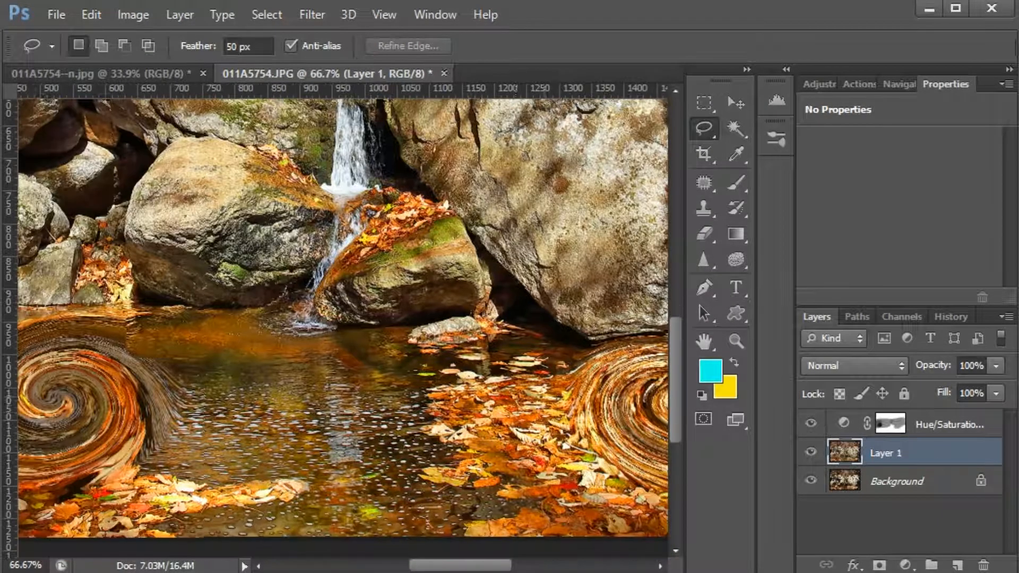
{"action": "left_click", "coordinate": [451, 503], "text": "alt"}
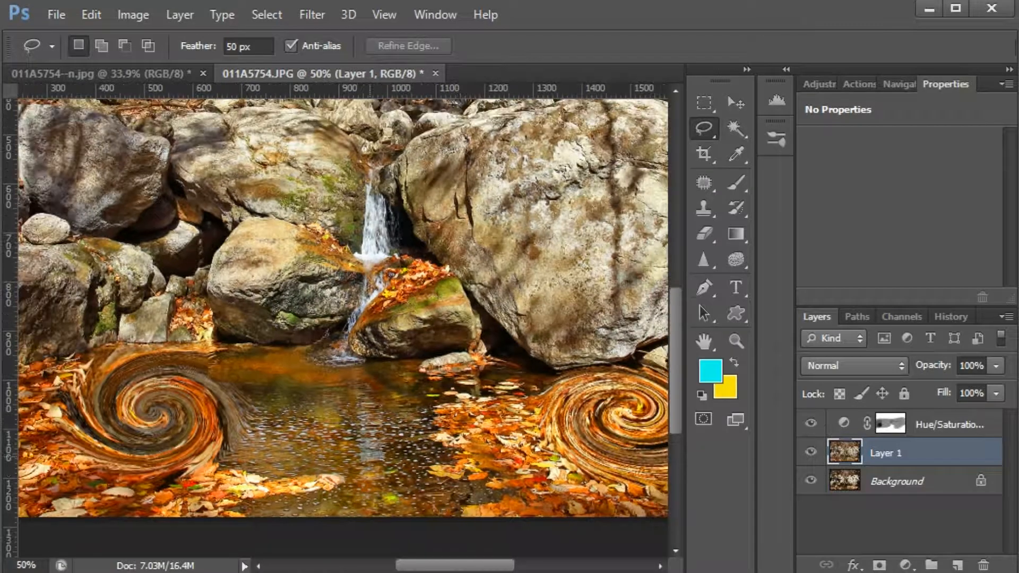
{"action": "left_click", "coordinate": [403, 486], "text": "alt"}
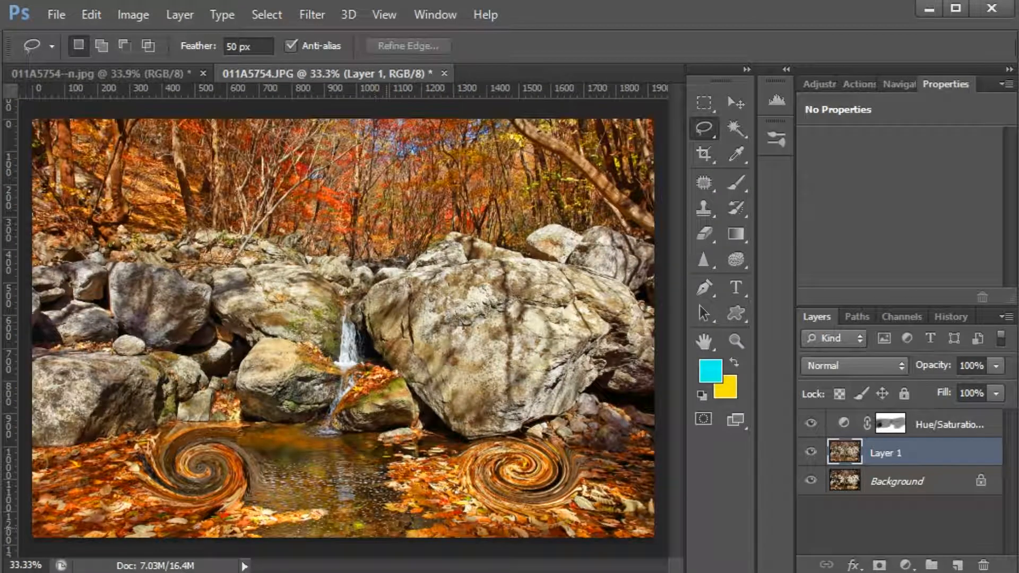
- Lasso a round area of the pool between the two swirls, apply the Twirl filter at 500°, and deselect to inspect the result
{"action": "mouse_move", "coordinate": [400, 533]}
{"action": "left_mouse_down"}
{"action": "mouse_move", "coordinate": [290, 521]}
{"action": "mouse_move", "coordinate": [313, 425]}
{"action": "mouse_move", "coordinate": [361, 430]}
{"action": "mouse_move", "coordinate": [412, 457]}
{"action": "mouse_move", "coordinate": [400, 531]}
{"action": "left_mouse_up"}
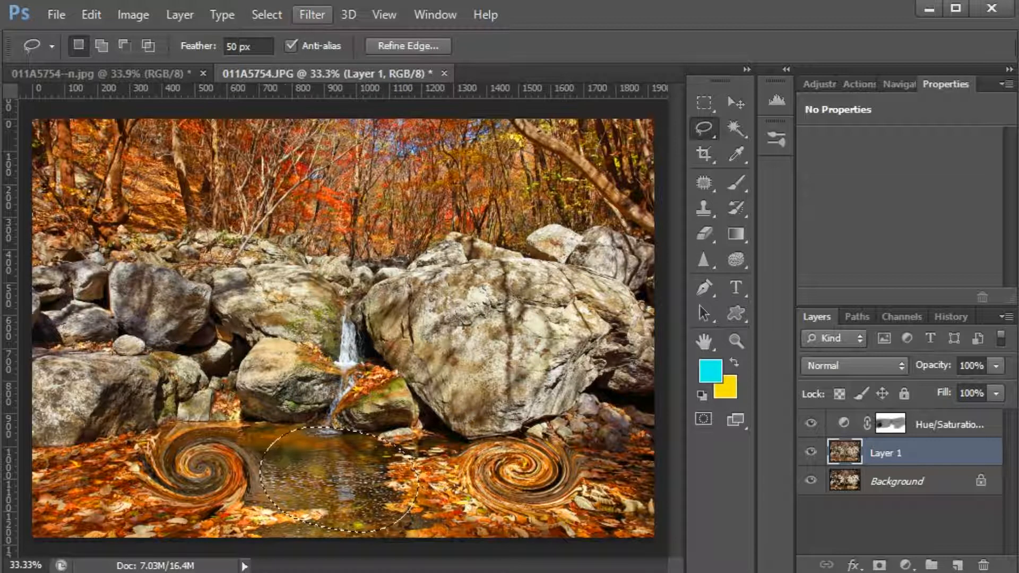
{"action": "left_click", "coordinate": [312, 14]}
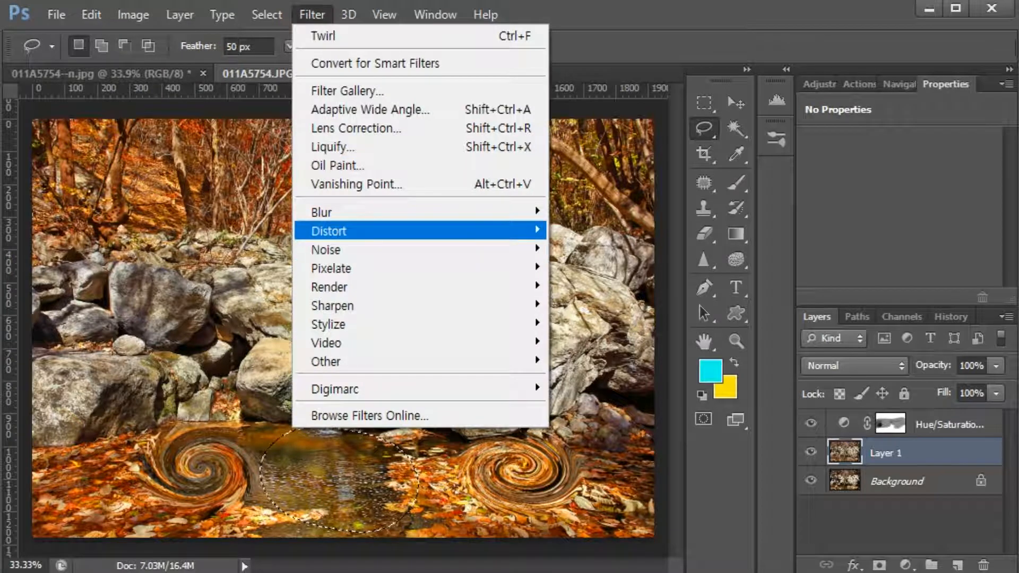
{"action": "mouse_move", "coordinate": [425, 231]}
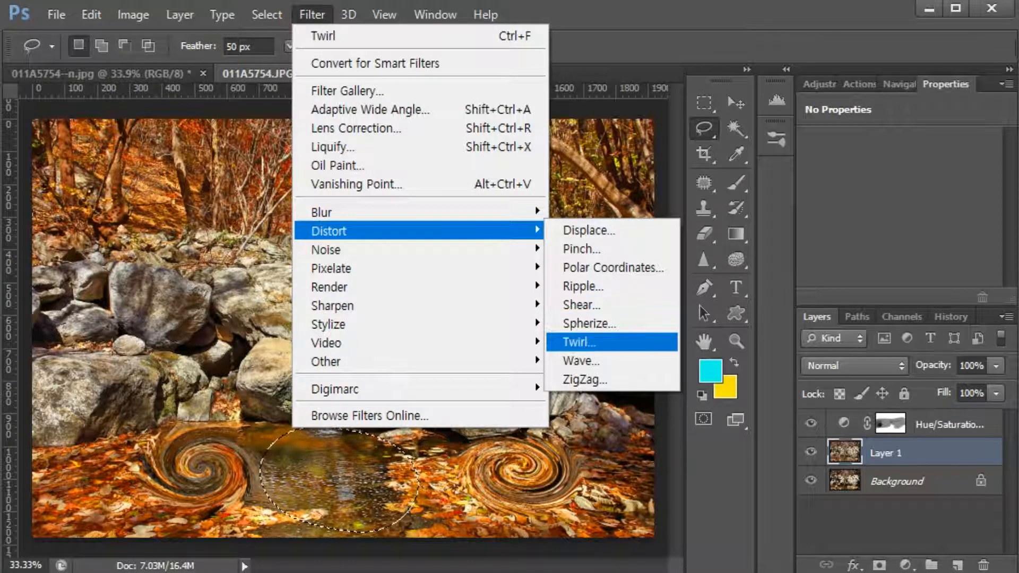
{"action": "left_click", "coordinate": [578, 342]}
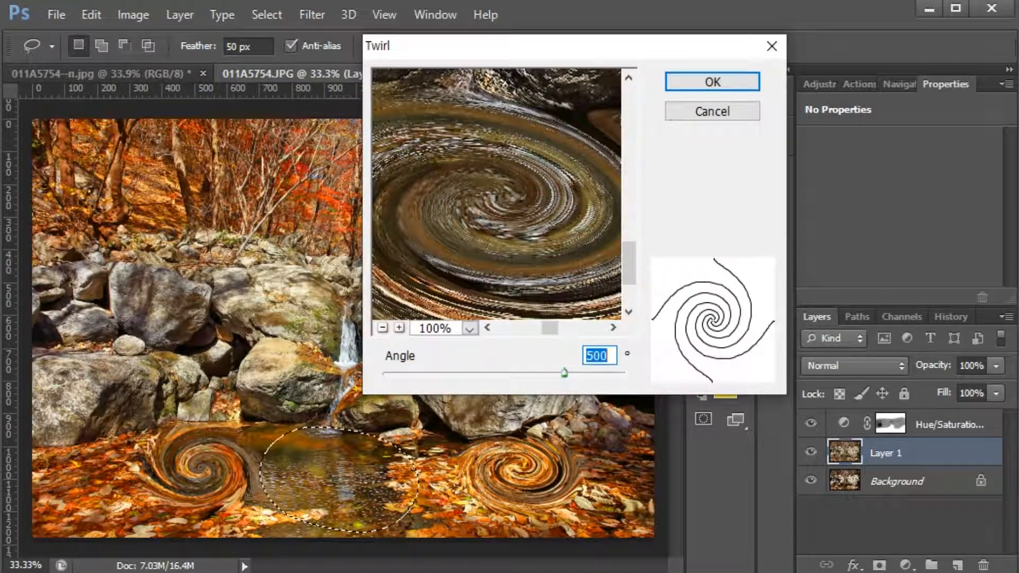
{"action": "key", "text": "Return"}
{"action": "key", "text": "ctrl+d"}
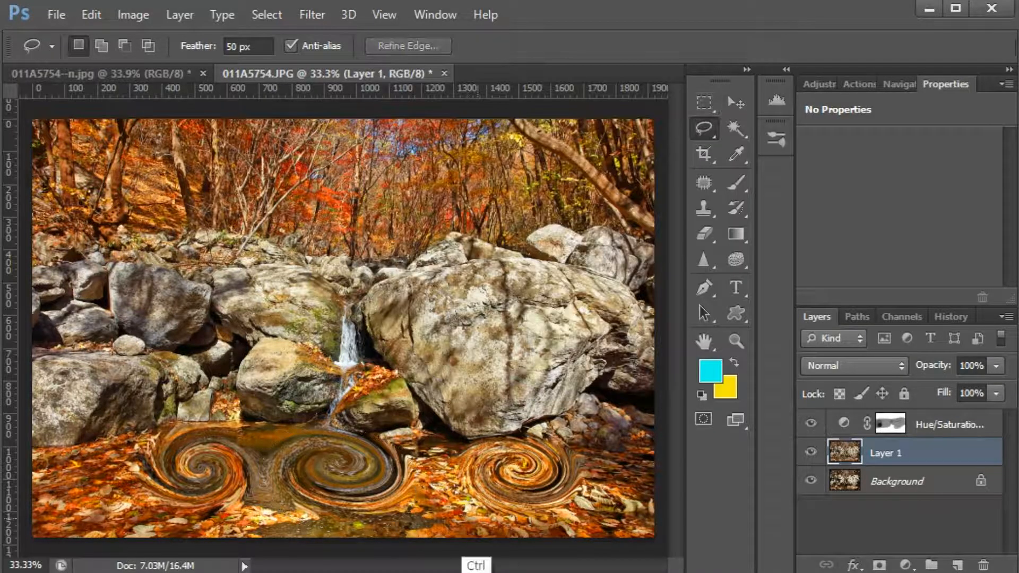
{"action": "key", "text": "ctrl+plus"}
{"action": "key", "text": "ctrl+plus"}
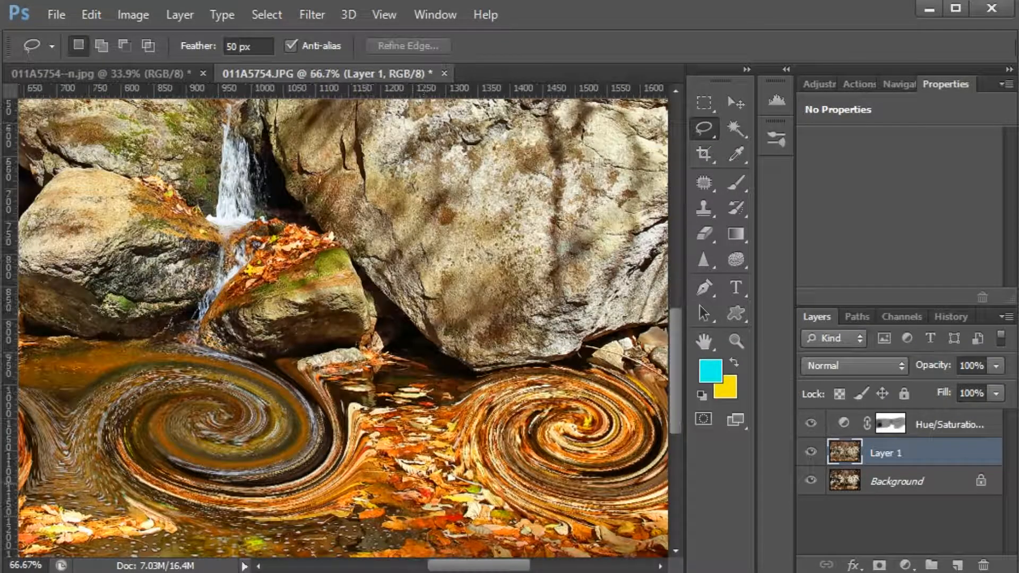
{"action": "scroll", "coordinate": [417, 475], "scroll_direction": "down", "scroll_amount": 1}
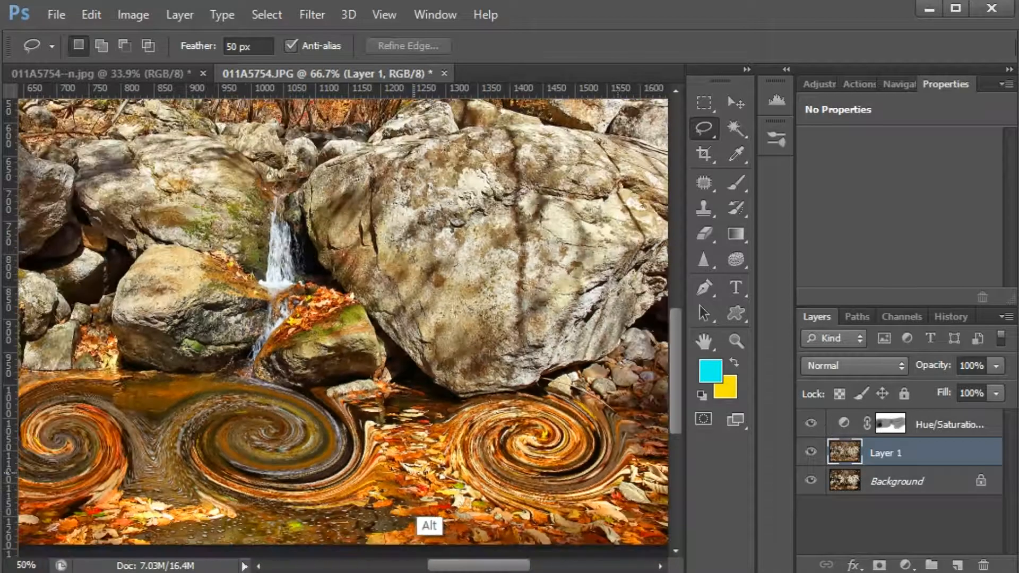
{"action": "key", "text": "h"}
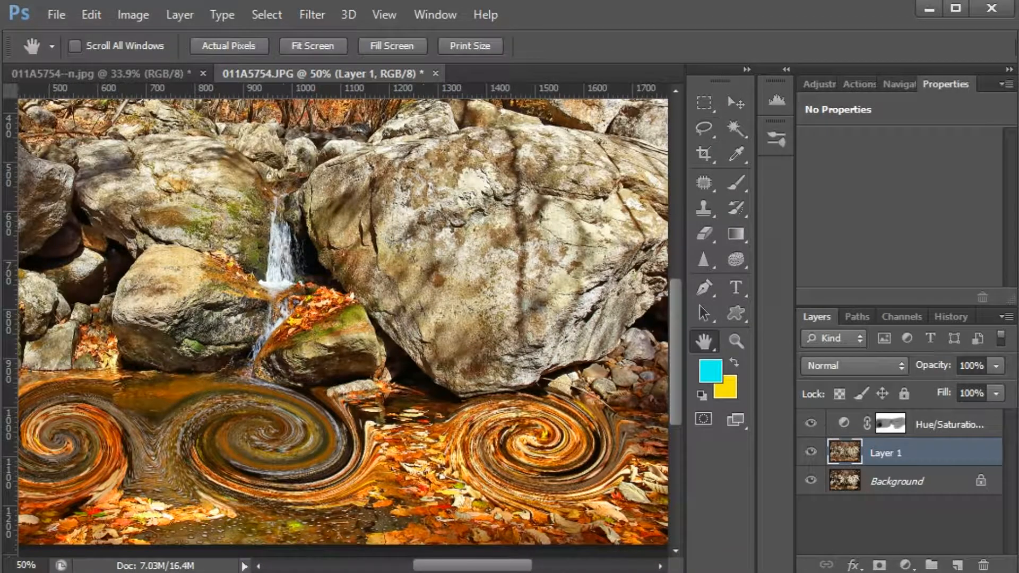
{"action": "key", "text": "ctrl+0"}
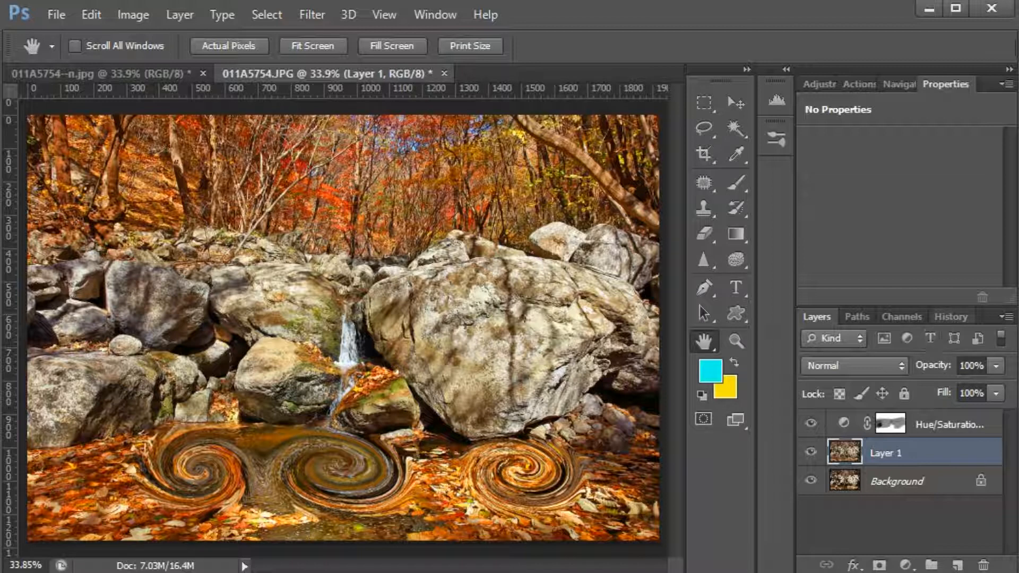
- Undo all three twirls and their lasso selections, going back to the last brush stroke in the history
{"action": "left_click", "coordinate": [950, 316]}
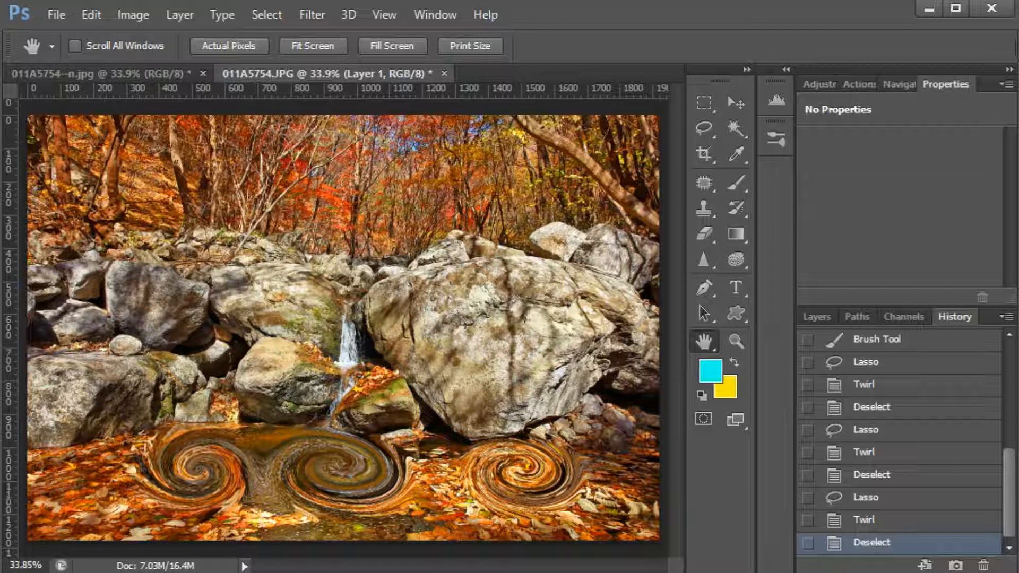
{"action": "key", "text": "ctrl+alt+z"}
{"action": "key", "text": "ctrl+alt+z"}
{"action": "key", "text": "ctrl+alt+z"}
{"action": "key", "text": "ctrl+alt+z"}
{"action": "key", "text": "ctrl+alt+z"}
{"action": "key", "text": "ctrl+alt+z"}
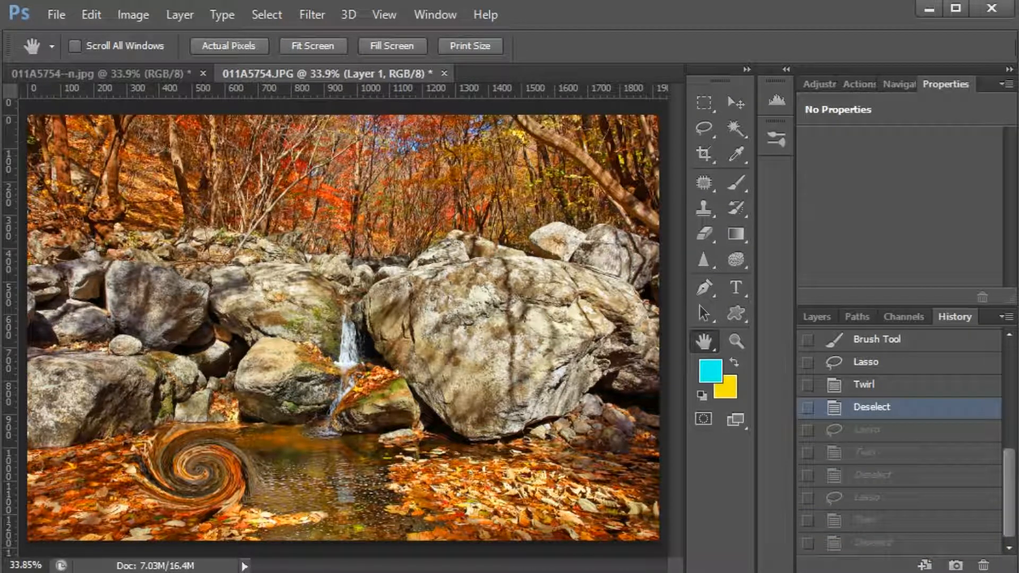
{"action": "key", "text": "ctrl+alt+z"}
{"action": "key", "text": "ctrl+alt+z"}
{"action": "key", "text": "ctrl+alt+z"}
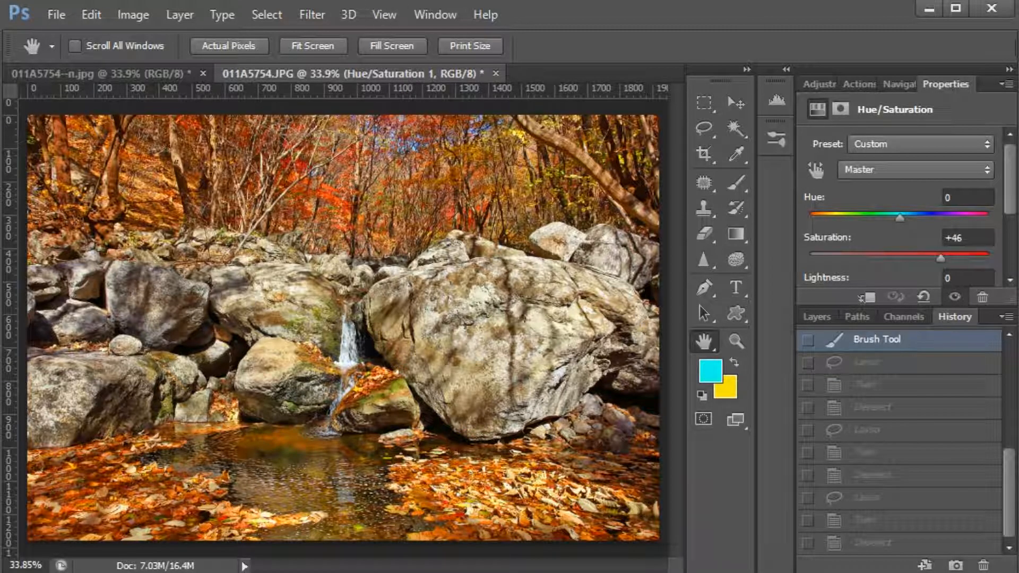
- Lasso a round area of the pool below the waterfall with a 50 px feather, and make Layer 1 the active layer
{"action": "left_click", "coordinate": [703, 128]}
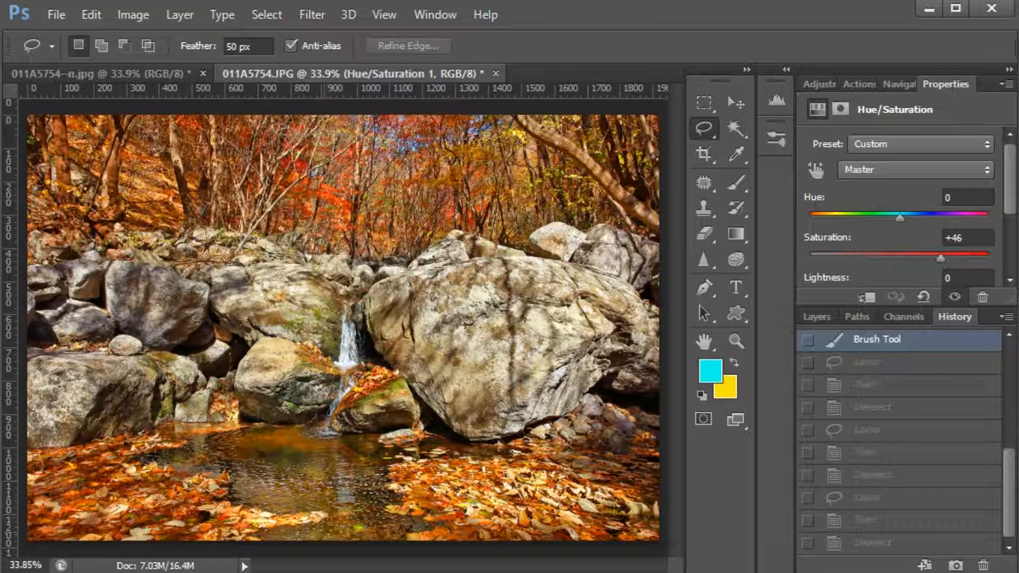
{"action": "mouse_move", "coordinate": [329, 533]}
{"action": "left_mouse_down"}
{"action": "mouse_move", "coordinate": [249, 520]}
{"action": "mouse_move", "coordinate": [233, 462]}
{"action": "mouse_move", "coordinate": [298, 429]}
{"action": "mouse_move", "coordinate": [371, 451]}
{"action": "mouse_move", "coordinate": [375, 502]}
{"action": "mouse_move", "coordinate": [342, 524]}
{"action": "left_mouse_up"}
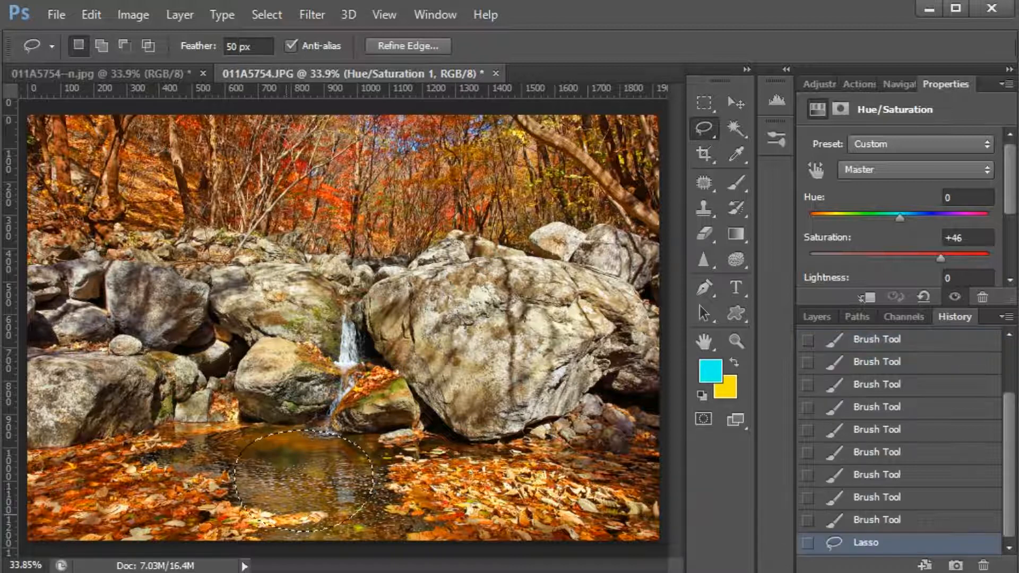
{"action": "left_click", "coordinate": [312, 15]}
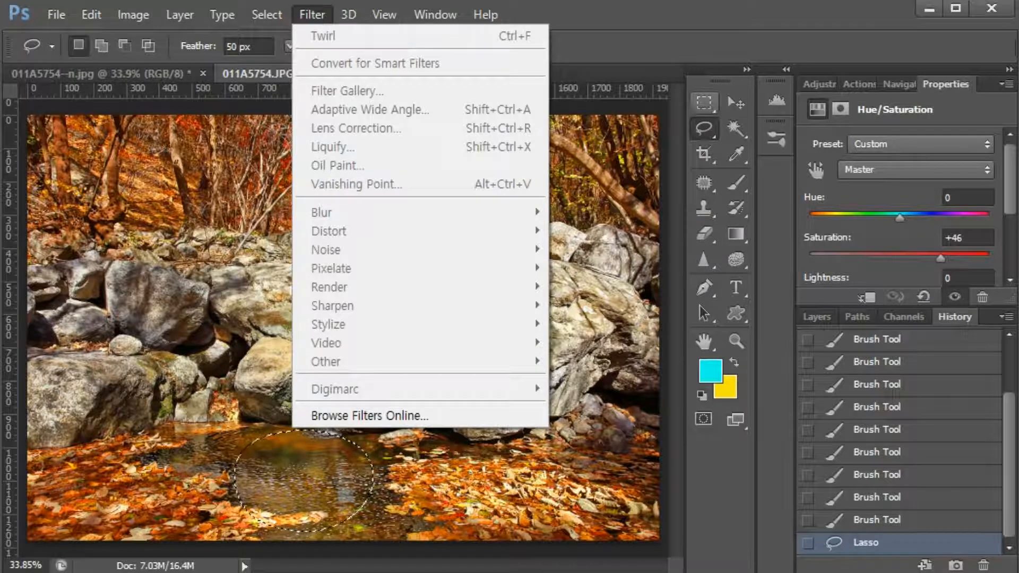
{"action": "key", "text": "Escape"}
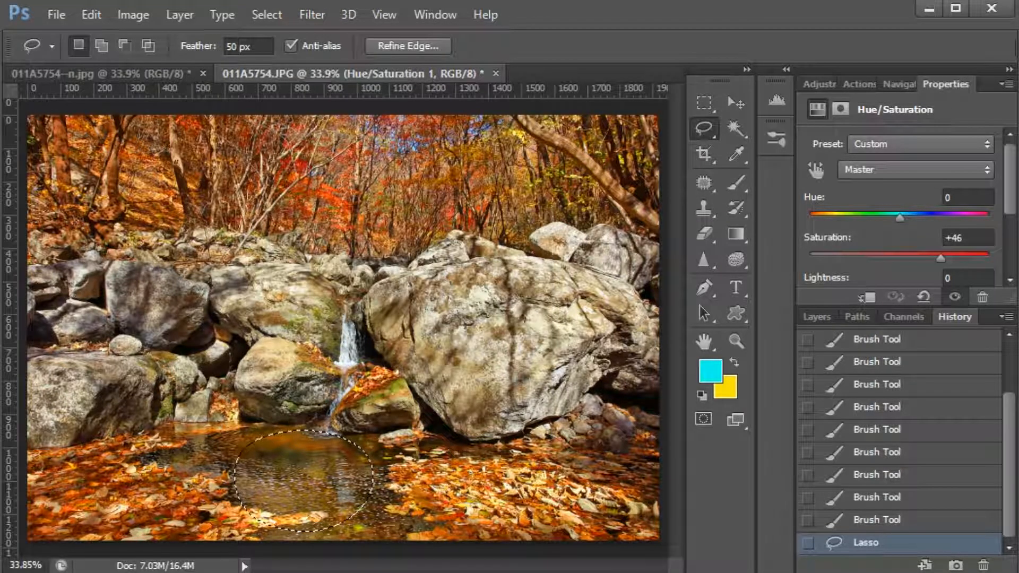
{"action": "left_click", "coordinate": [817, 316]}
{"action": "left_click", "coordinate": [902, 453]}
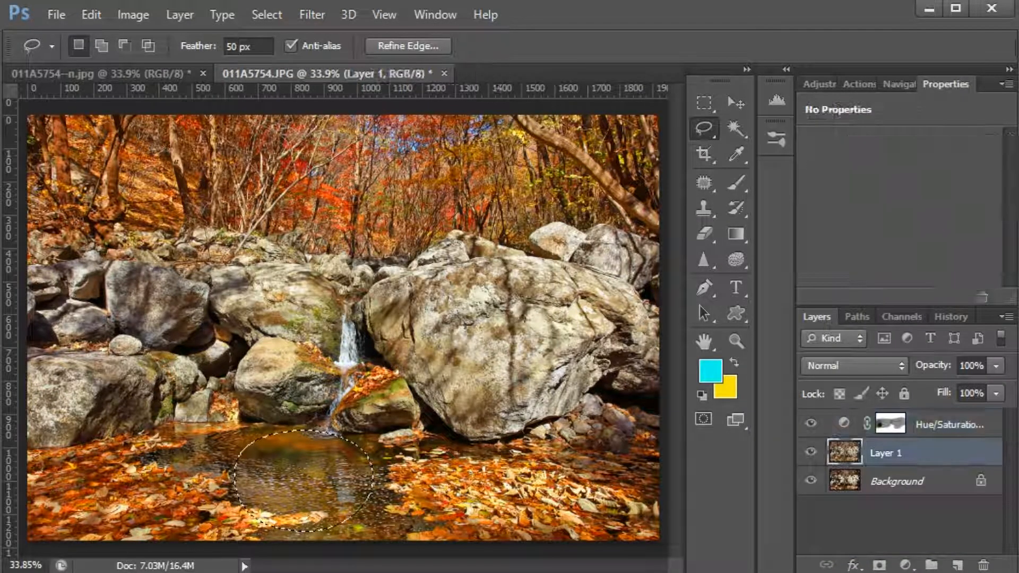
- Apply the Twirl filter to the selected pool area on Layer 1 at an angle of 500°, and deselect it
{"action": "left_click", "coordinate": [312, 15]}
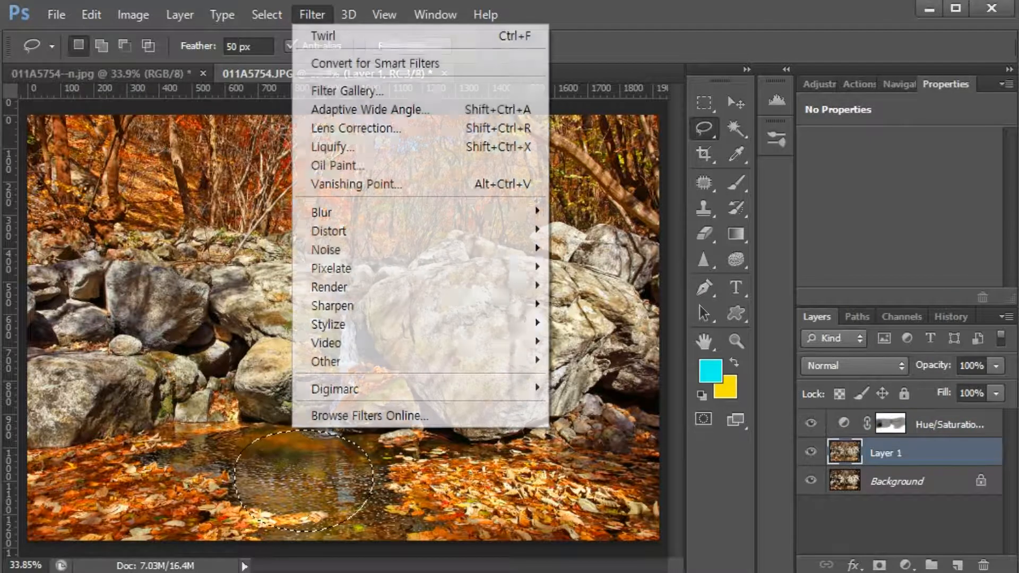
{"action": "mouse_move", "coordinate": [520, 231]}
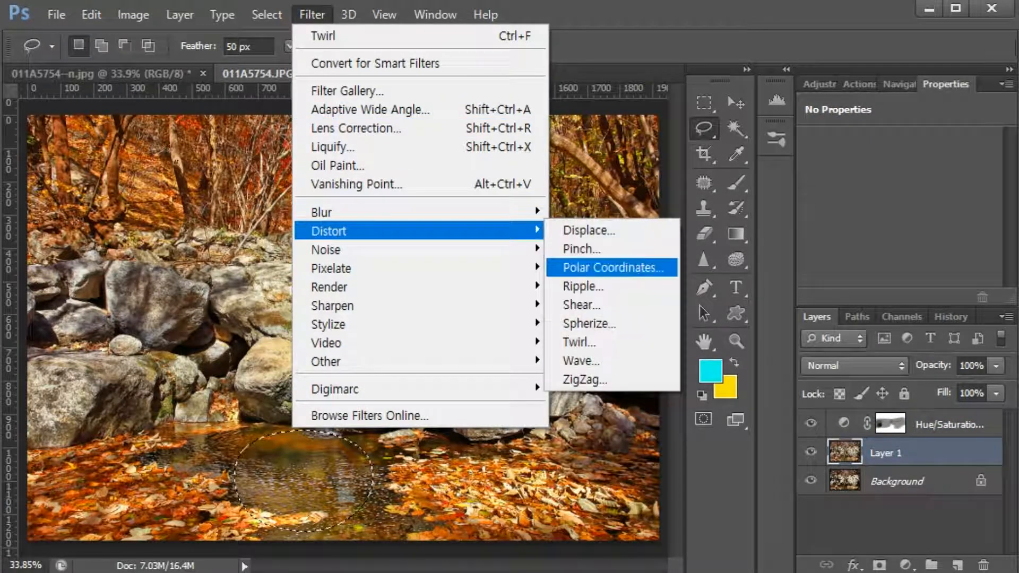
{"action": "left_click", "coordinate": [650, 342]}
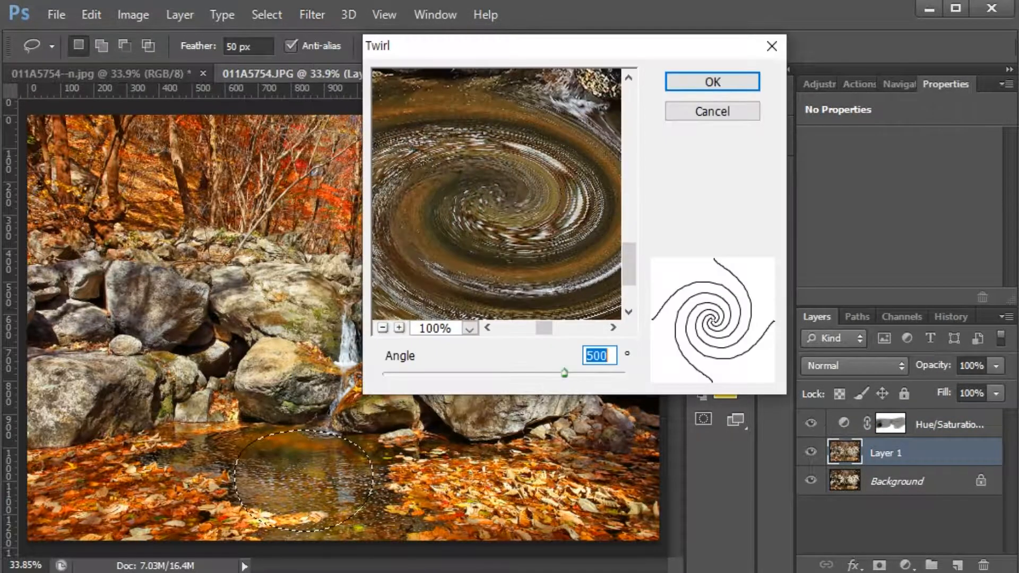
{"action": "key", "text": "Return"}
{"action": "key", "text": "ctrl+d"}
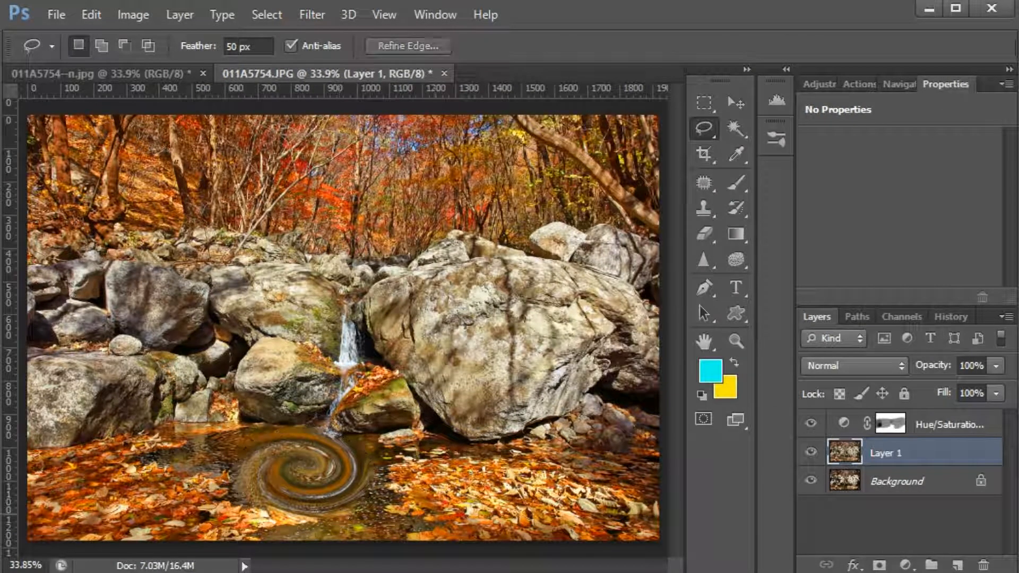
- Lasso a round area of leaves below the large boulder, apply the Twirl filter at an angle of 300°, and deselect it
{"action": "mouse_move", "coordinate": [534, 530]}
{"action": "left_mouse_down"}
{"action": "mouse_move", "coordinate": [424, 517]}
{"action": "mouse_move", "coordinate": [452, 447]}
{"action": "mouse_move", "coordinate": [526, 452]}
{"action": "mouse_move", "coordinate": [557, 494]}
{"action": "mouse_move", "coordinate": [554, 507]}
{"action": "left_mouse_up"}
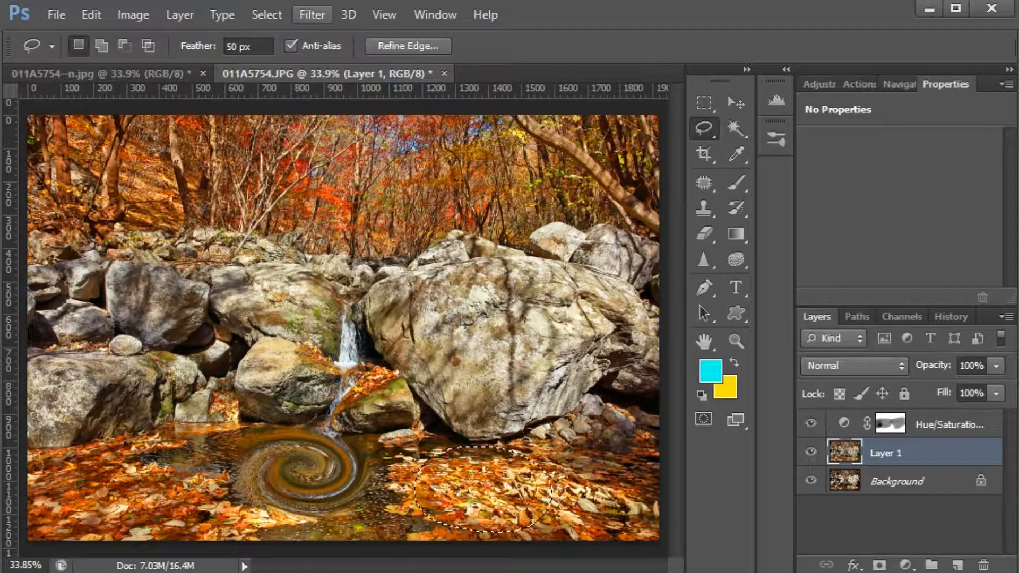
{"action": "left_click", "coordinate": [312, 14]}
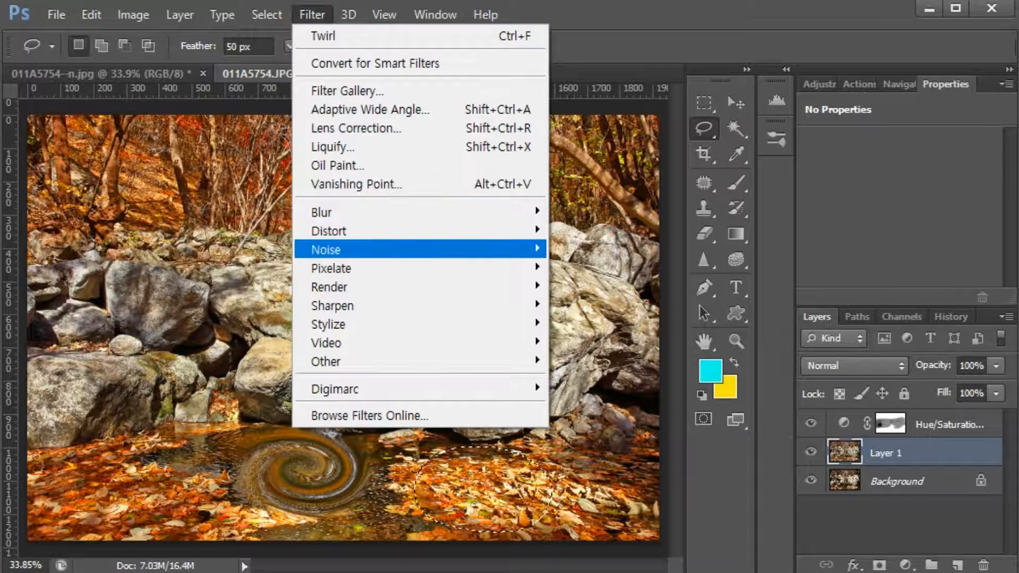
{"action": "mouse_move", "coordinate": [371, 231]}
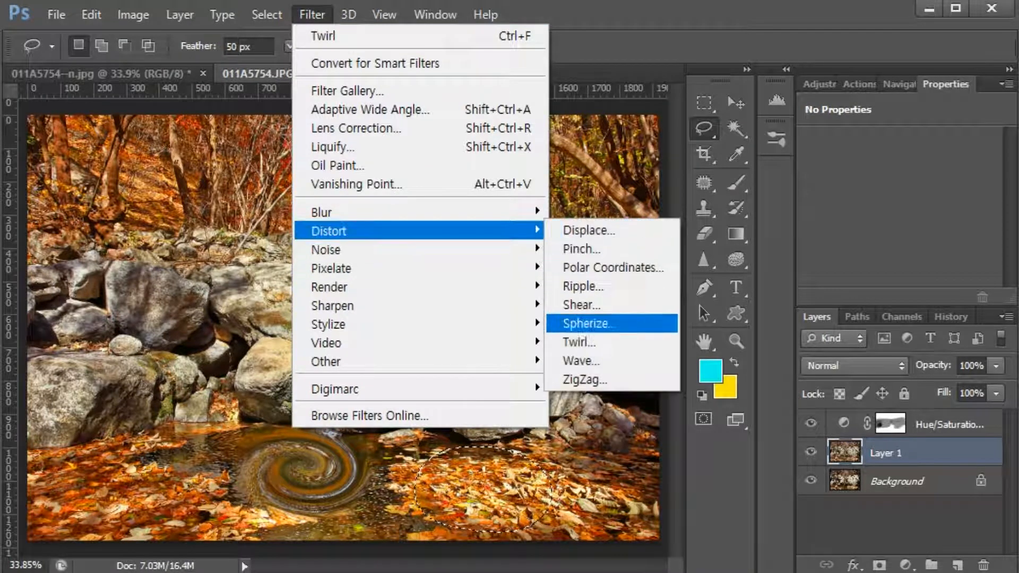
{"action": "left_click", "coordinate": [580, 342]}
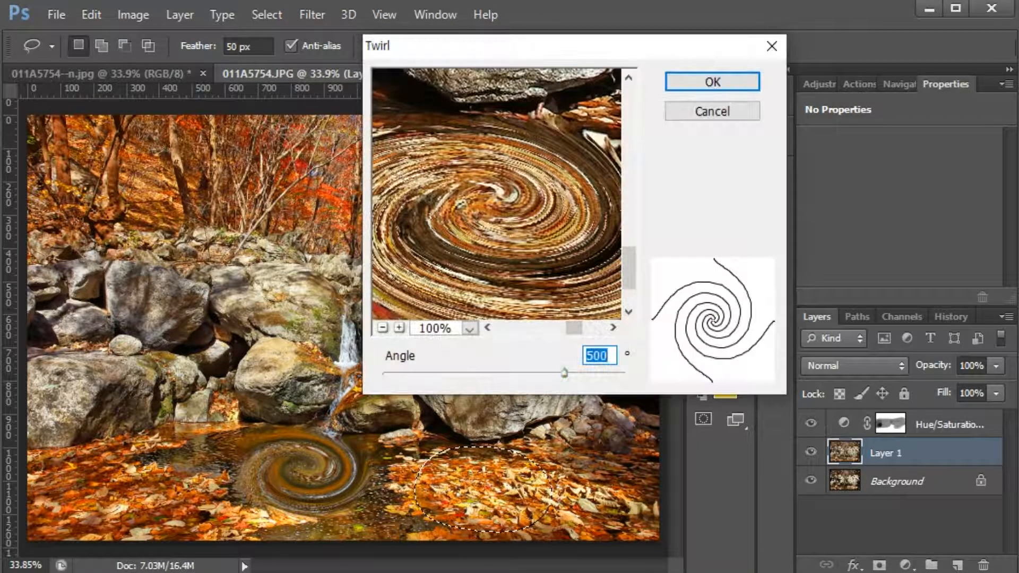
{"action": "type", "text": "300"}
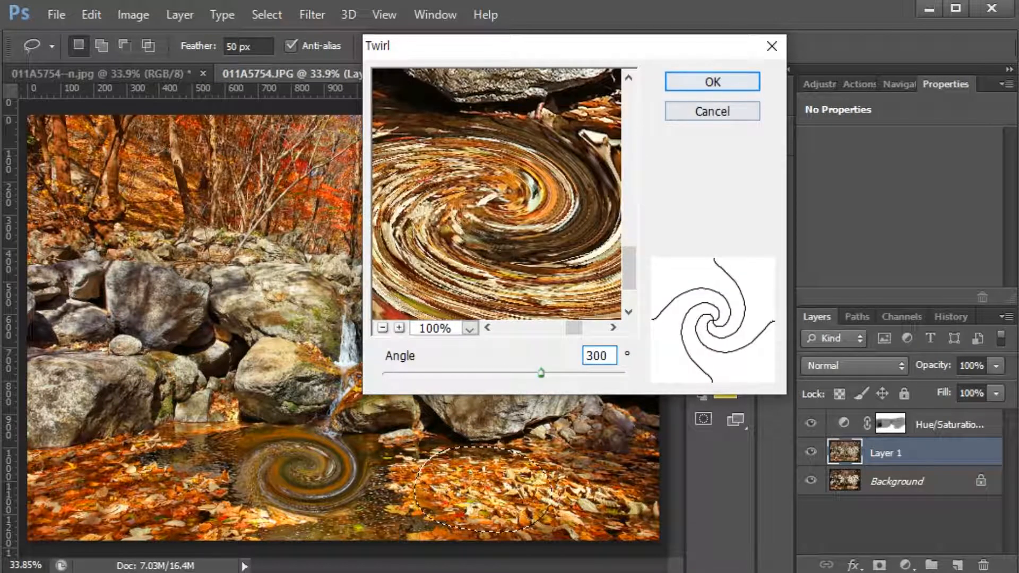
{"action": "key", "text": "Return"}
{"action": "key", "text": "ctrl+d"}
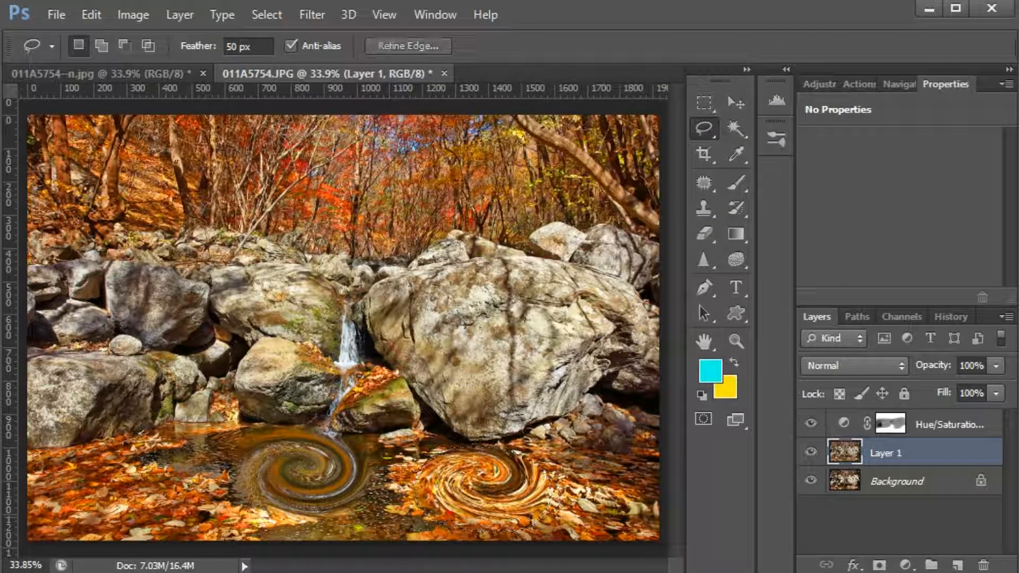
- Lasso a round area of leaves on the near-left bank, apply the Twirl filter at an angle of 100°, and deselect it
{"action": "mouse_move", "coordinate": [61, 477]}
{"action": "left_mouse_down"}
{"action": "mouse_move", "coordinate": [149, 435]}
{"action": "mouse_move", "coordinate": [201, 461]}
{"action": "mouse_move", "coordinate": [175, 518]}
{"action": "mouse_move", "coordinate": [80, 509]}
{"action": "left_mouse_up"}
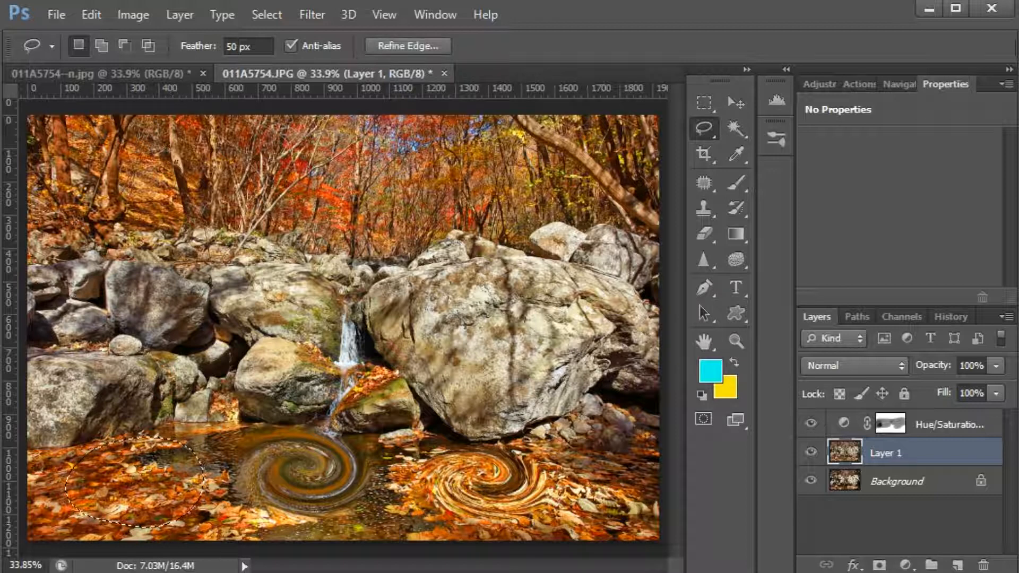
{"action": "left_click", "coordinate": [312, 14]}
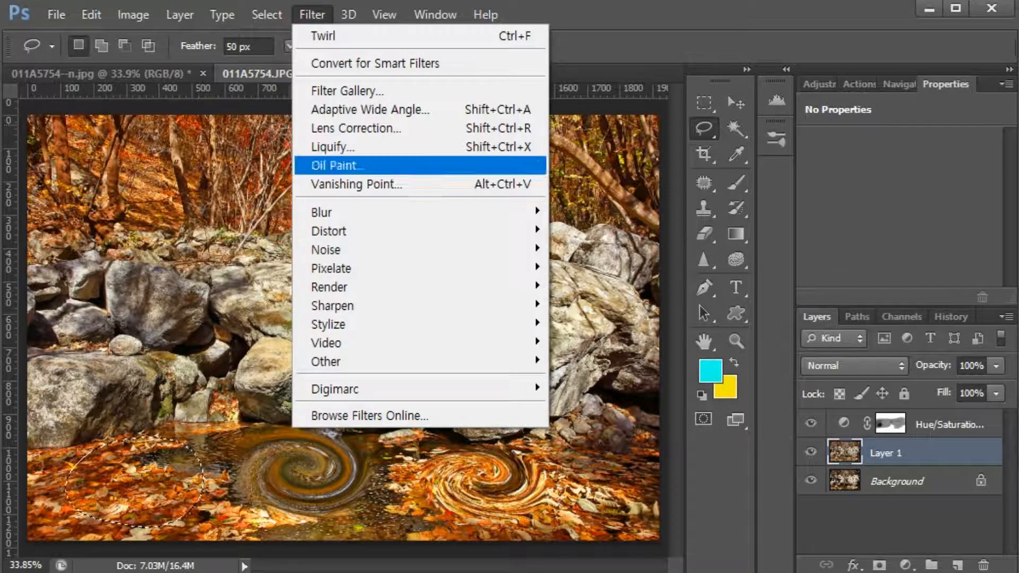
{"action": "mouse_move", "coordinate": [372, 231]}
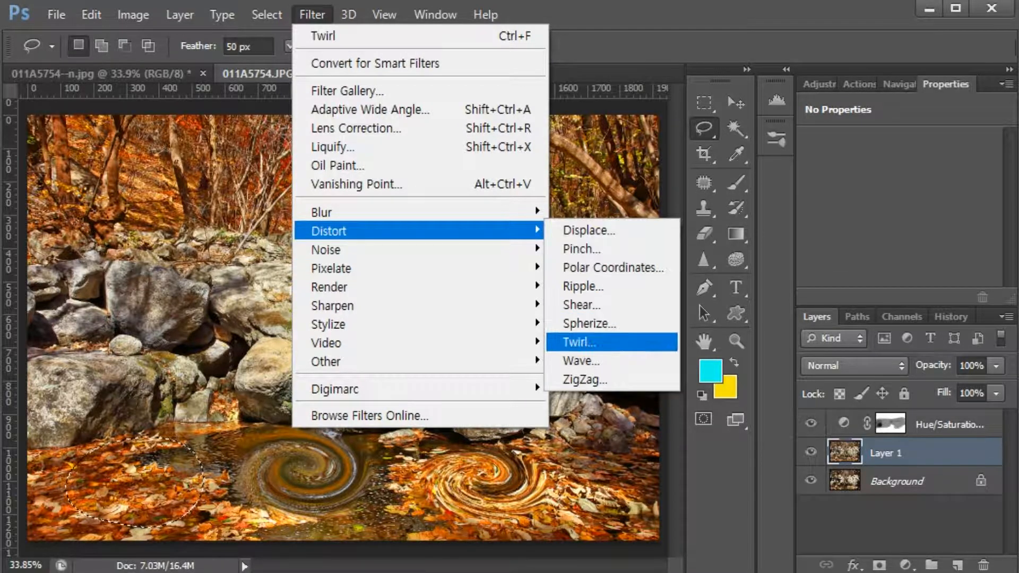
{"action": "left_click", "coordinate": [579, 341]}
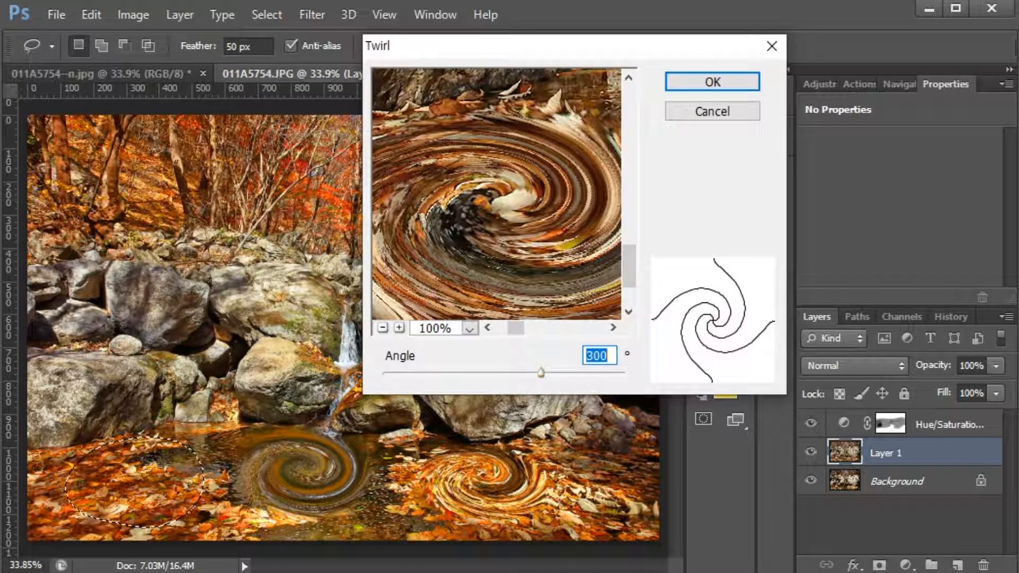
{"action": "type", "text": "100"}
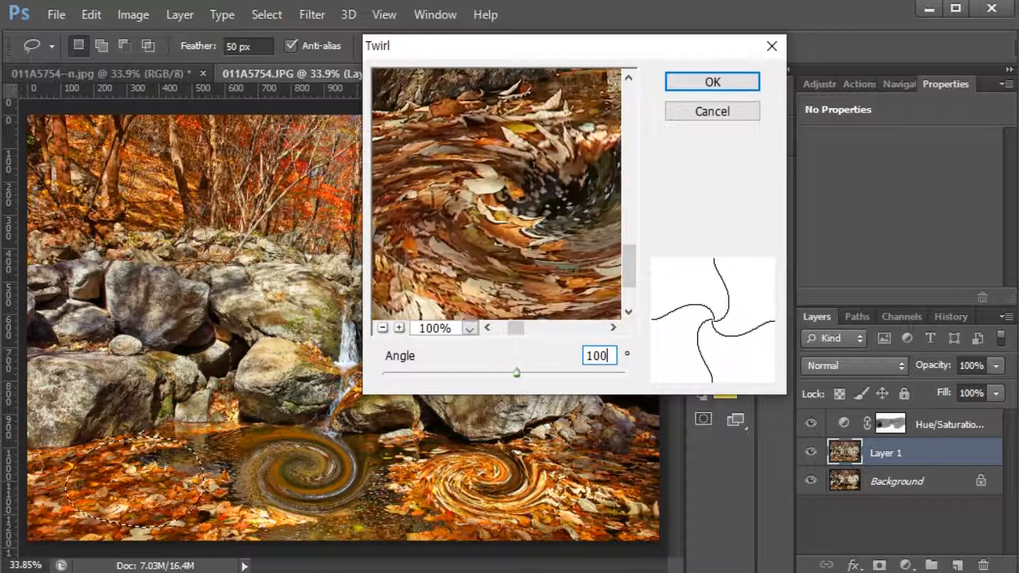
{"action": "key", "text": "Return"}
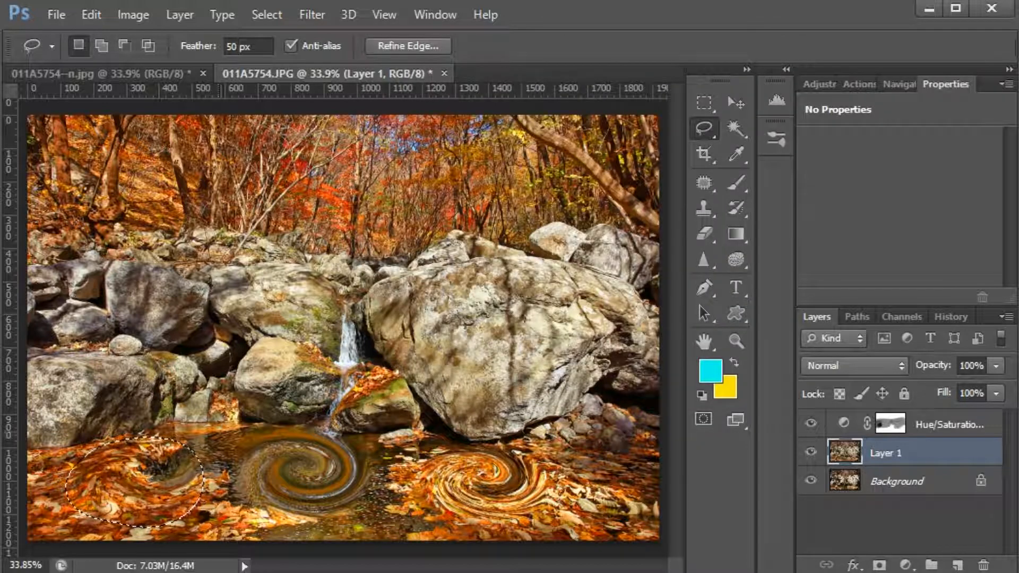
{"action": "key", "text": "ctrl+d"}
- Undo the last deselection and the 100° Twirl on the near-left bank's leaves, keeping the round area selected
{"action": "left_click", "coordinate": [236, 491], "text": "ctrl"}
{"action": "left_click_drag", "start_coordinate": [164, 504], "coordinate": [304, 472]}
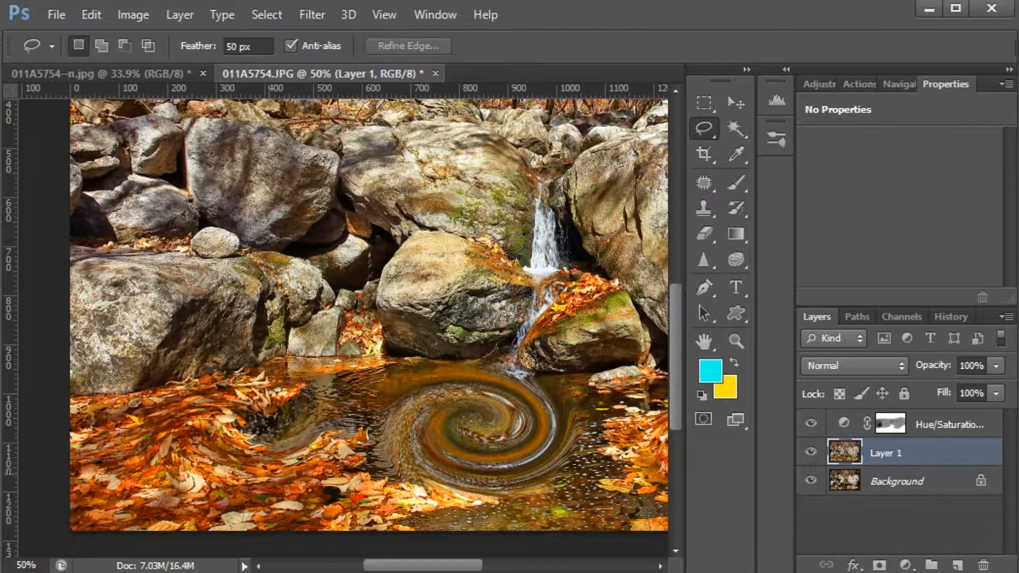
{"action": "left_click", "coordinate": [283, 479], "text": "alt"}
{"action": "key", "text": "ctrl+alt+z"}
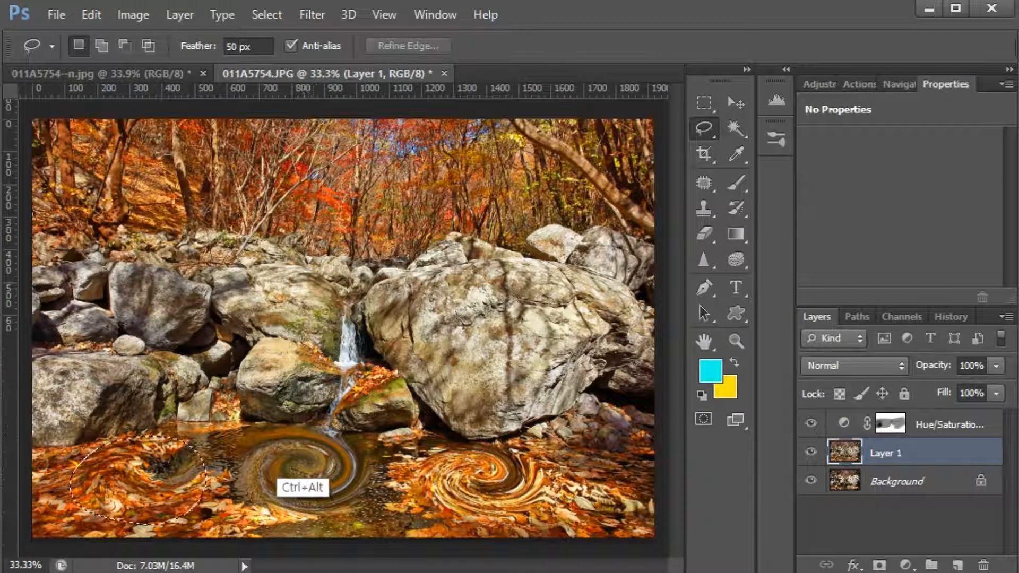
{"action": "key", "text": "ctrl+alt+z"}
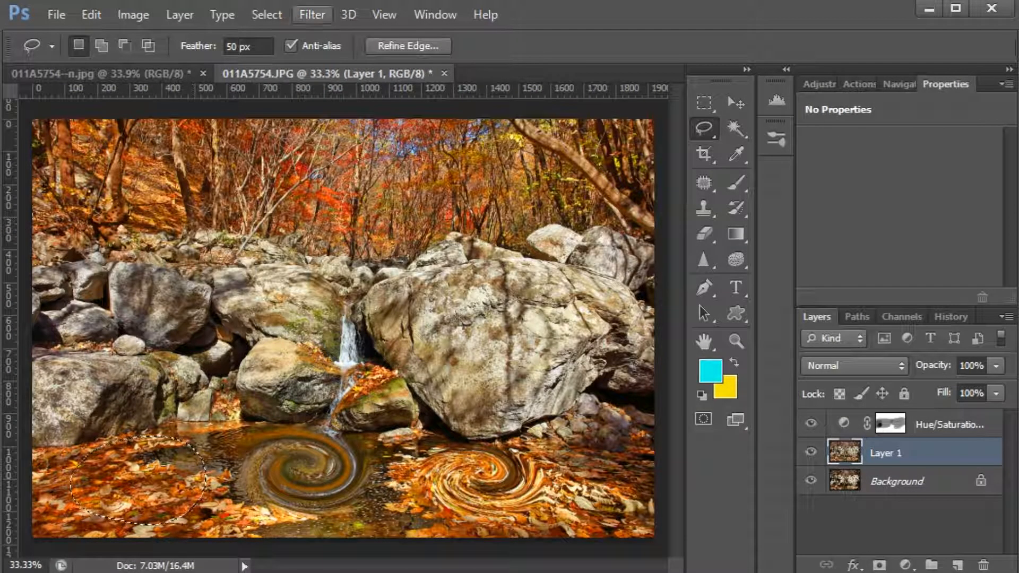
- Apply the Twirl filter to the selected near-left leaves at an angle of 800°, and deselect the area
{"action": "left_click", "coordinate": [312, 14]}
{"action": "mouse_move", "coordinate": [329, 231]}
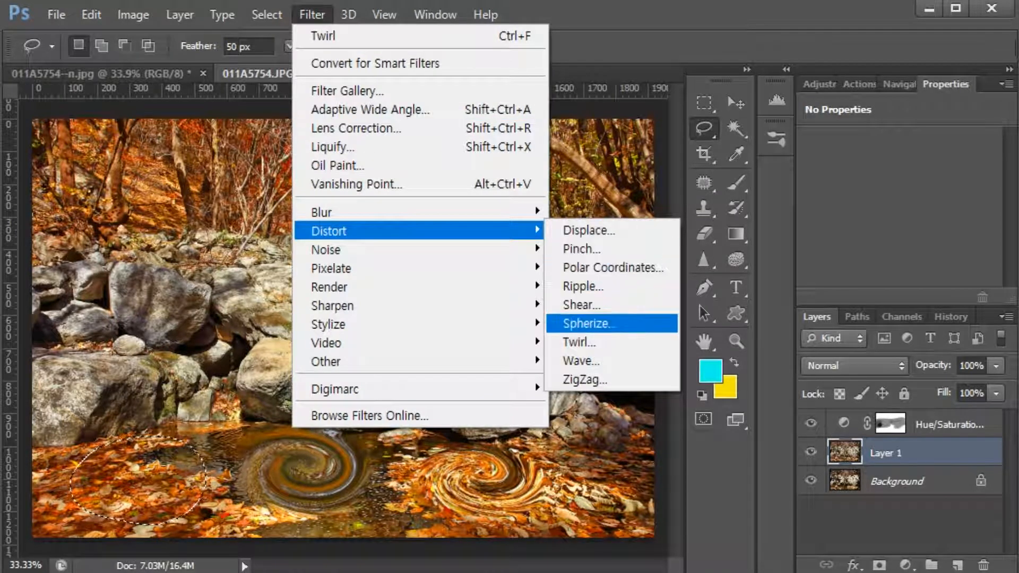
{"action": "left_click", "coordinate": [579, 342]}
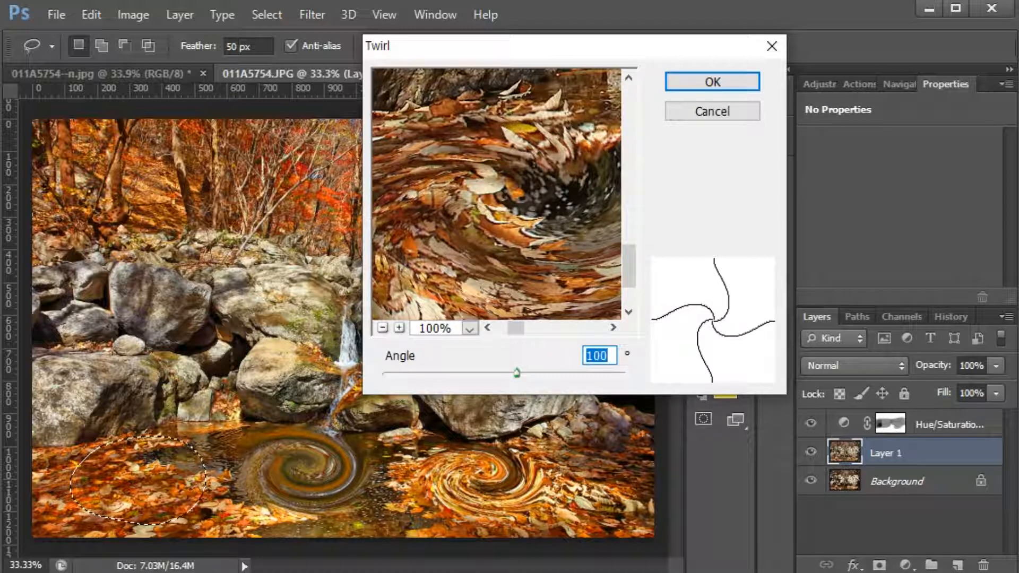
{"action": "type", "text": "800"}
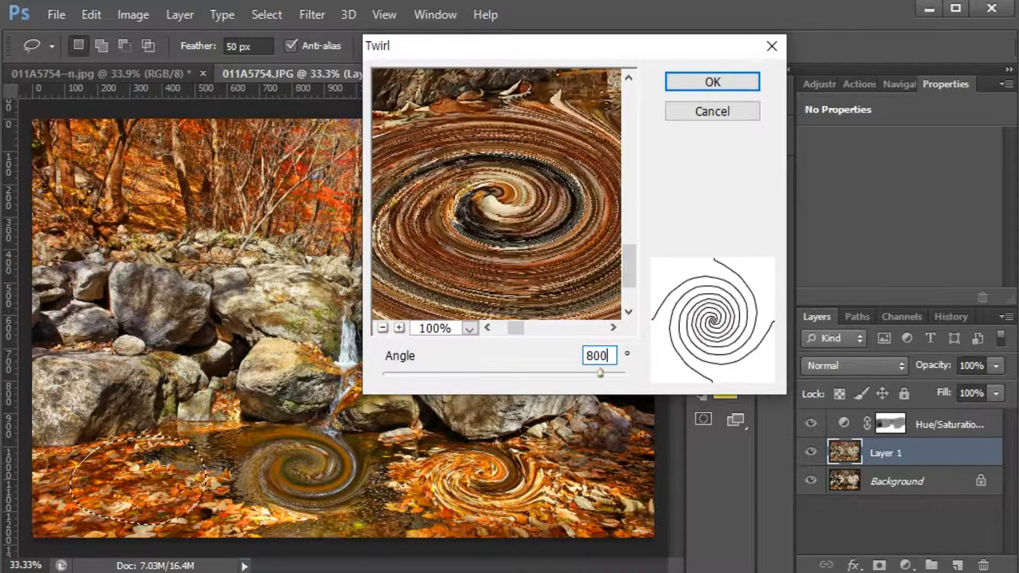
{"action": "key", "text": "Return"}
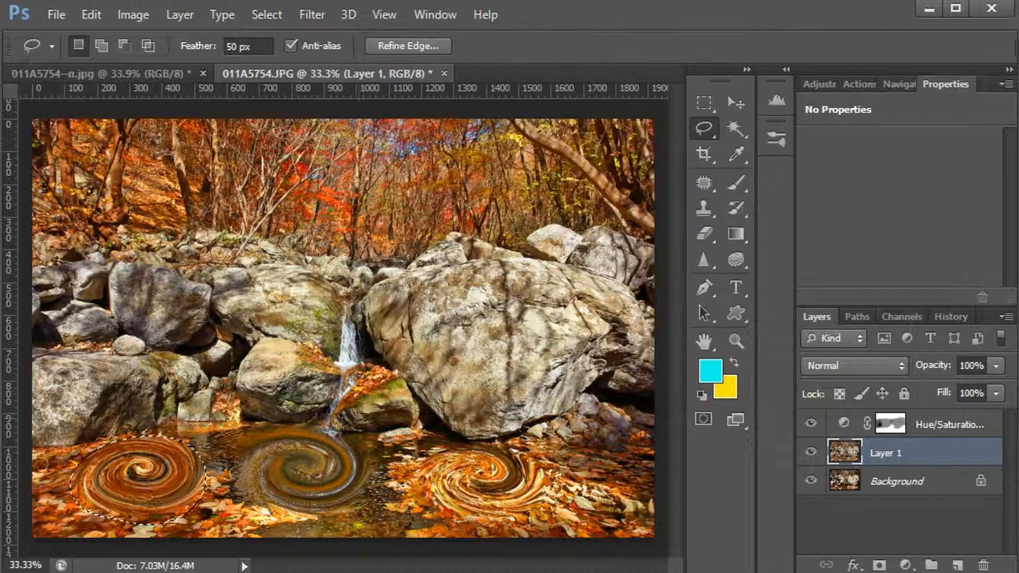
{"action": "key", "text": "ctrl+d"}
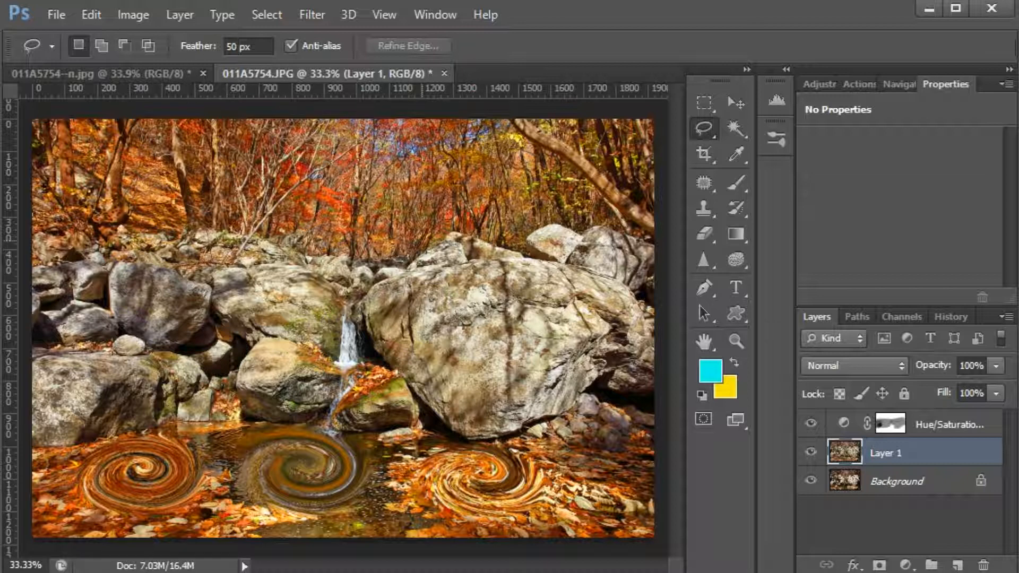
{"action": "left_click", "coordinate": [991, 8]}
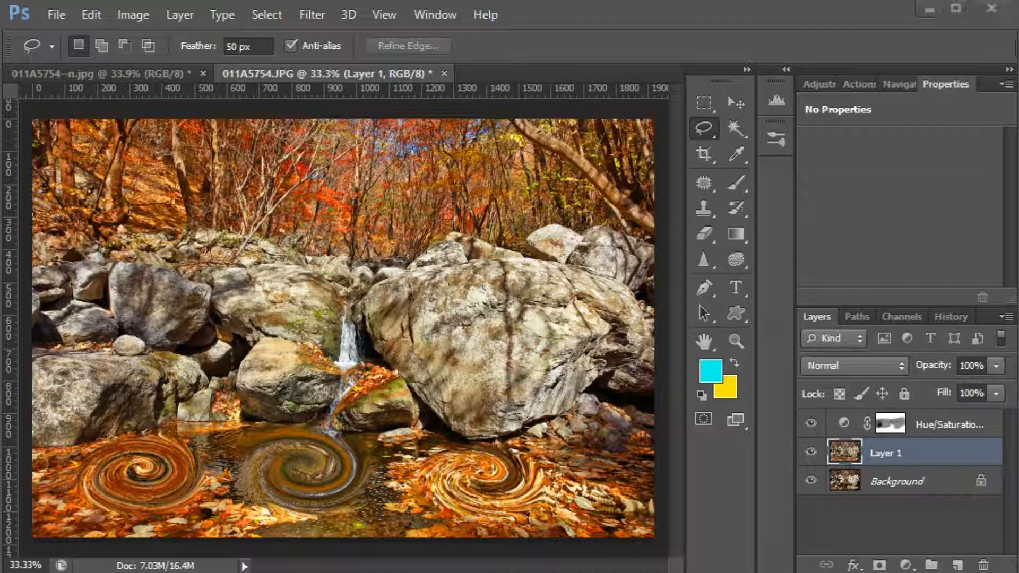
{"action": "mouse_move", "coordinate": [422, 226]}
{"action": "left_mouse_down"}
{"action": "mouse_move", "coordinate": [281, 202]}
{"action": "mouse_move", "coordinate": [379, 125]}
{"action": "mouse_move", "coordinate": [446, 215]}
{"action": "left_mouse_up"}
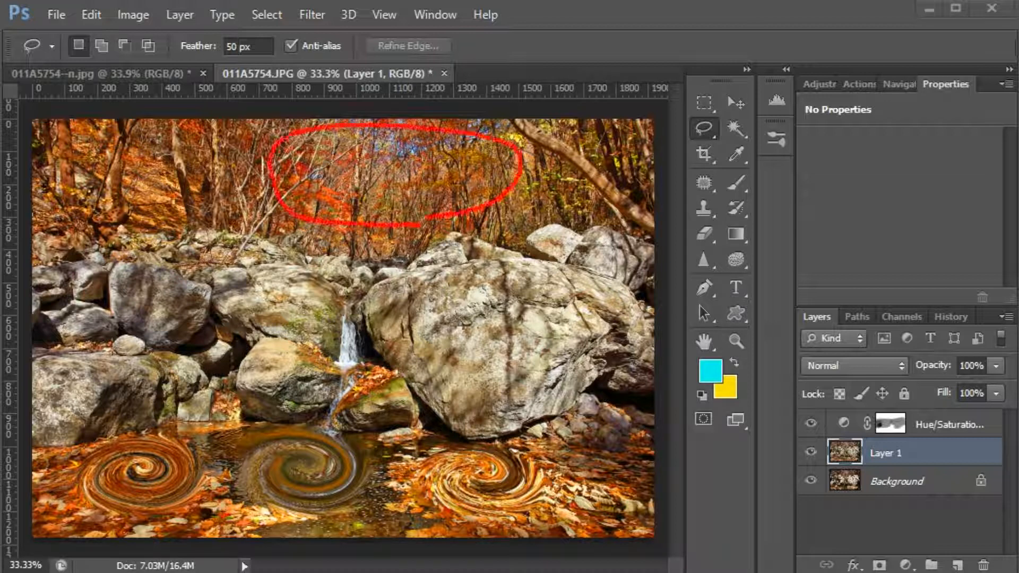
{"action": "mouse_move", "coordinate": [497, 403]}
{"action": "left_mouse_down"}
{"action": "mouse_move", "coordinate": [417, 311]}
{"action": "mouse_move", "coordinate": [544, 327]}
{"action": "mouse_move", "coordinate": [523, 369]}
{"action": "left_mouse_up"}
{"action": "left_click_drag", "start_coordinate": [302, 335], "coordinate": [300, 321]}
{"action": "left_click_drag", "start_coordinate": [266, 381], "coordinate": [244, 325]}
{"action": "left_click_drag", "start_coordinate": [115, 344], "coordinate": [150, 353]}
{"action": "left_click_drag", "start_coordinate": [510, 511], "coordinate": [468, 470]}
{"action": "mouse_move", "coordinate": [291, 471]}
{"action": "left_mouse_down"}
{"action": "mouse_move", "coordinate": [298, 430]}
{"action": "mouse_move", "coordinate": [283, 450]}
{"action": "left_mouse_up"}
{"action": "left_click_drag", "start_coordinate": [131, 467], "coordinate": [168, 435]}
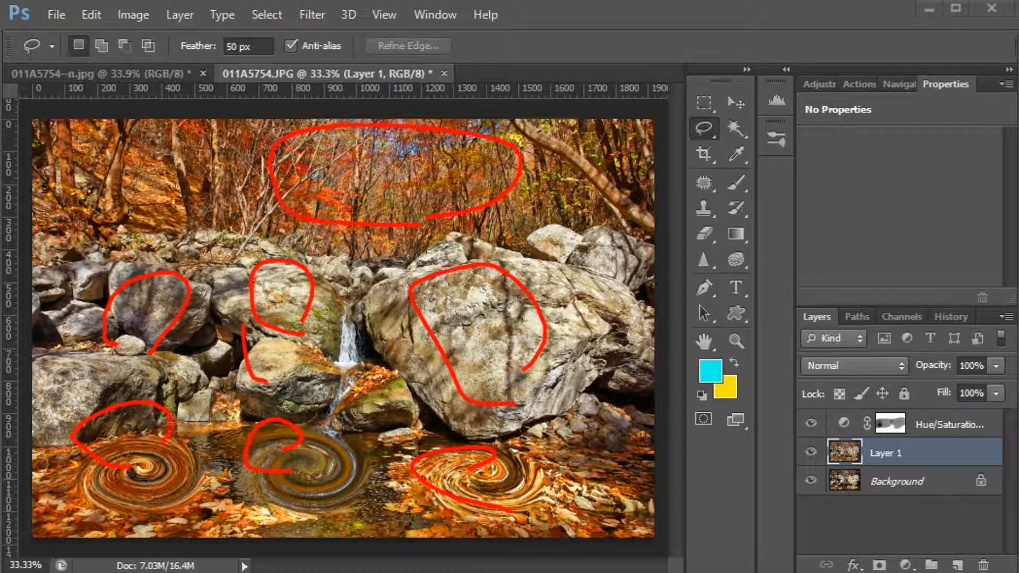